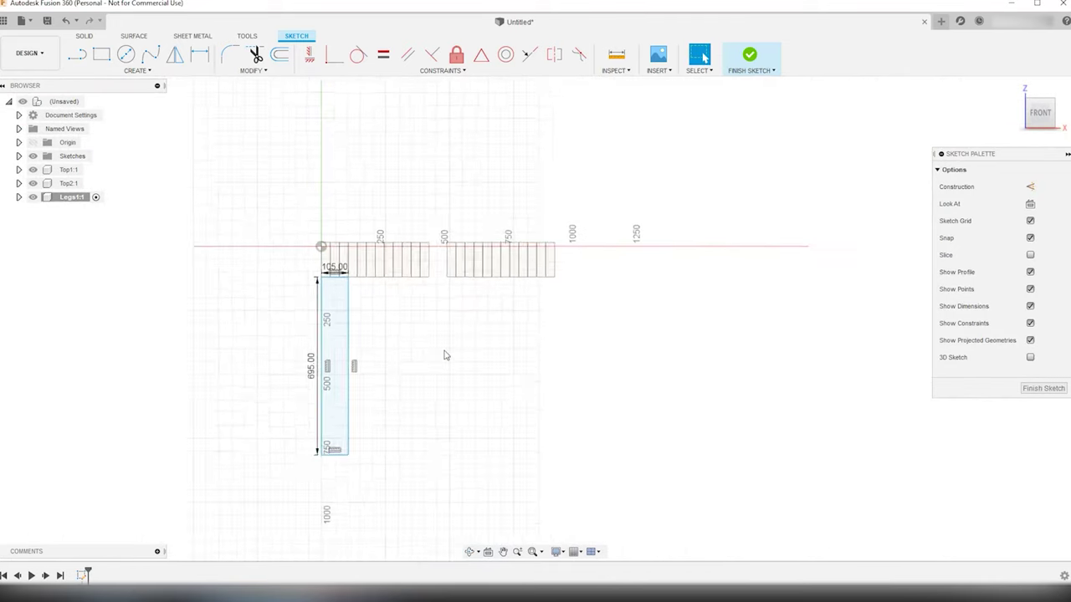
# Sketch the second leg rectangle, 105 mm wide and 695 mm tall, under the outer end of the second top.
pyautogui.press('r')
pyautogui.scroll(5, 676, 242)
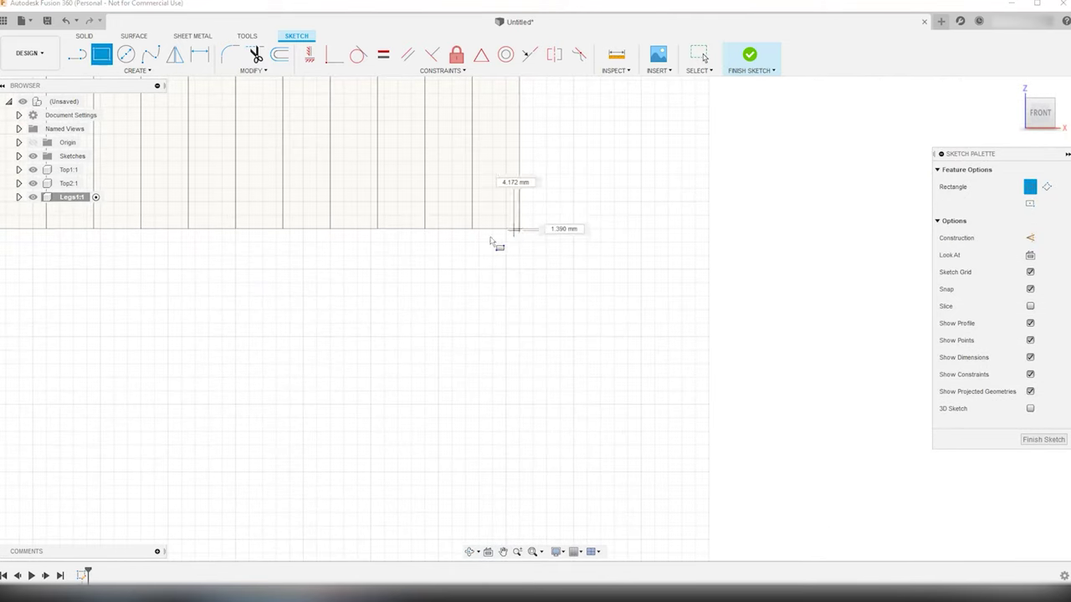
pyautogui.click(519, 229)
pyautogui.write('695')
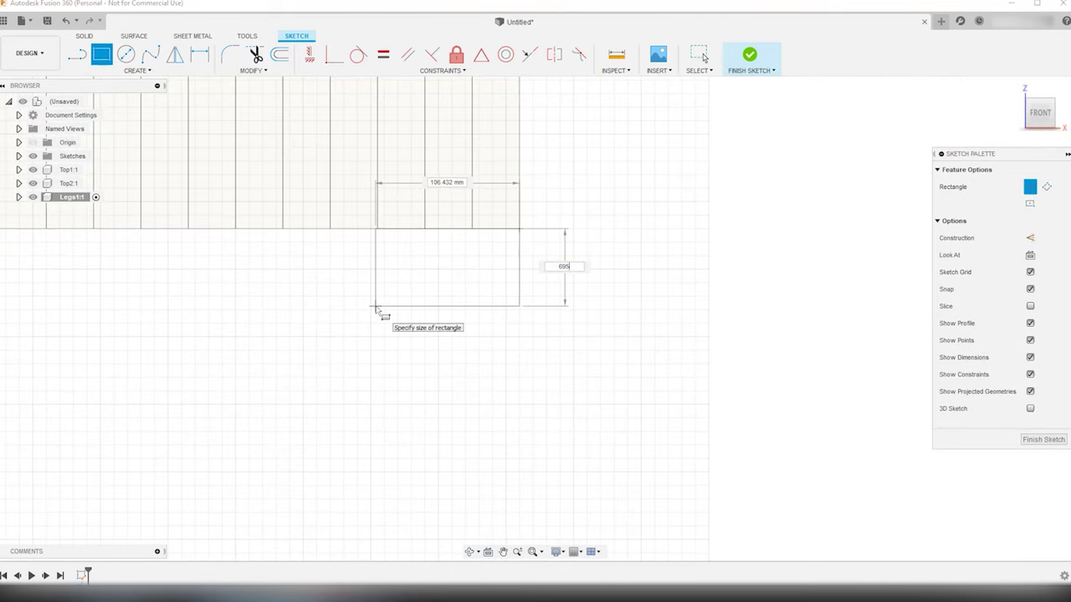
pyautogui.press('Tab')
pyautogui.write('105')
pyautogui.press('Return')
pyautogui.press('Escape')
pyautogui.scroll(-3, 536, 281)
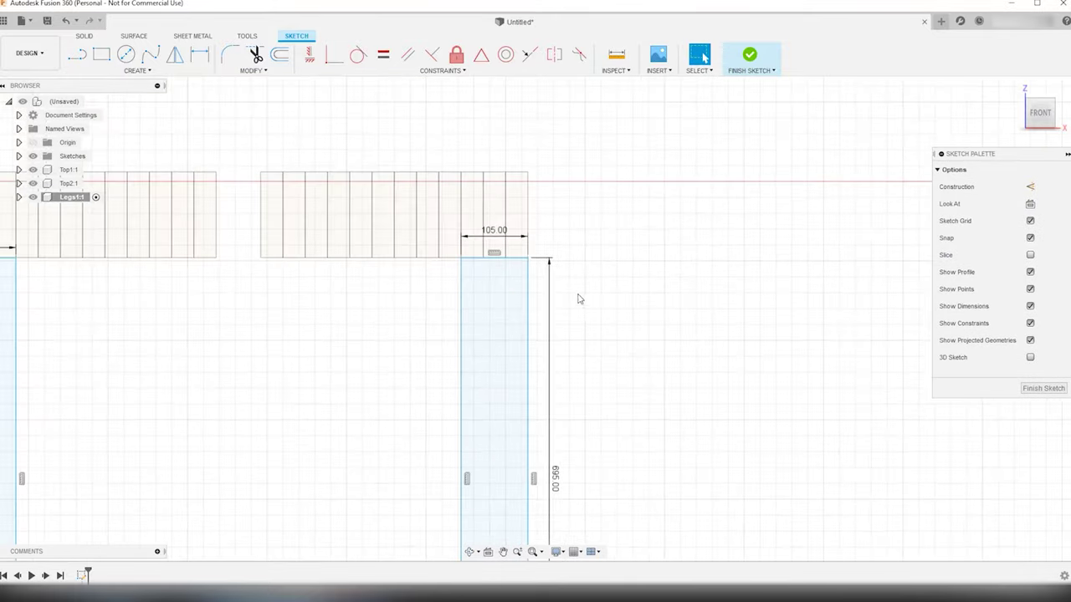
# Divide the leg rectangles into three equal boards with full-height vertical lines and finish the sketch.
pyautogui.press('l')
pyautogui.scroll(8, 17, 267)
pyautogui.click(753, 106)
pyautogui.click(352, 329)
pyautogui.scroll(6, 402, 243)
pyautogui.click(270, 267)
pyautogui.scroll(-10, 403, 235)
pyautogui.scroll(8, 410, 376)
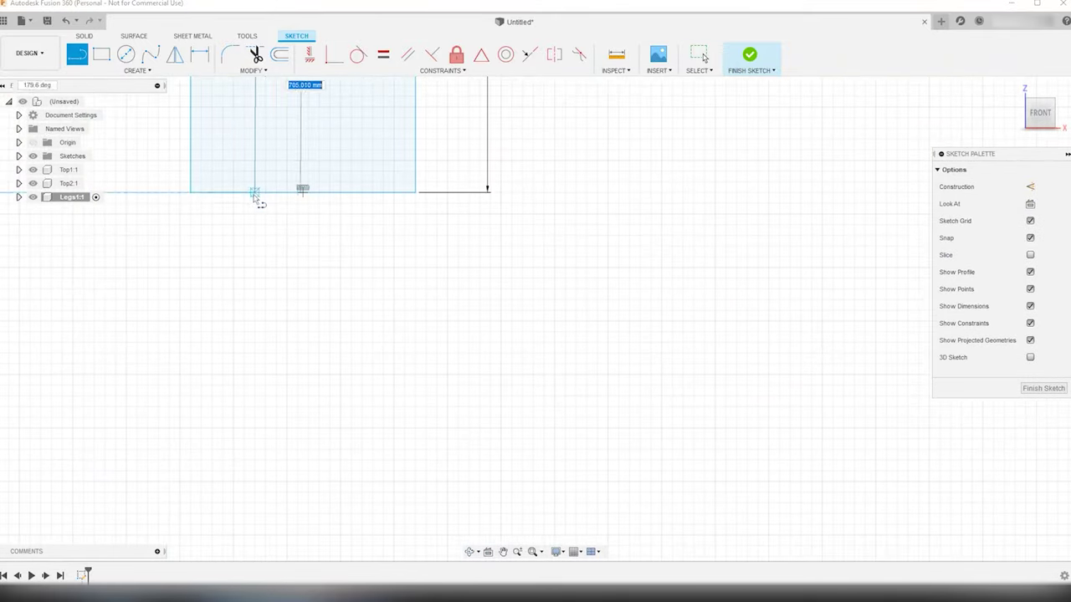
pyautogui.click(265, 193)
pyautogui.scroll(-8, 265, 193)
pyautogui.click(335, 267)
pyautogui.scroll(8, 258, 368)
pyautogui.click(242, 368)
pyautogui.scroll(-8, 243, 368)
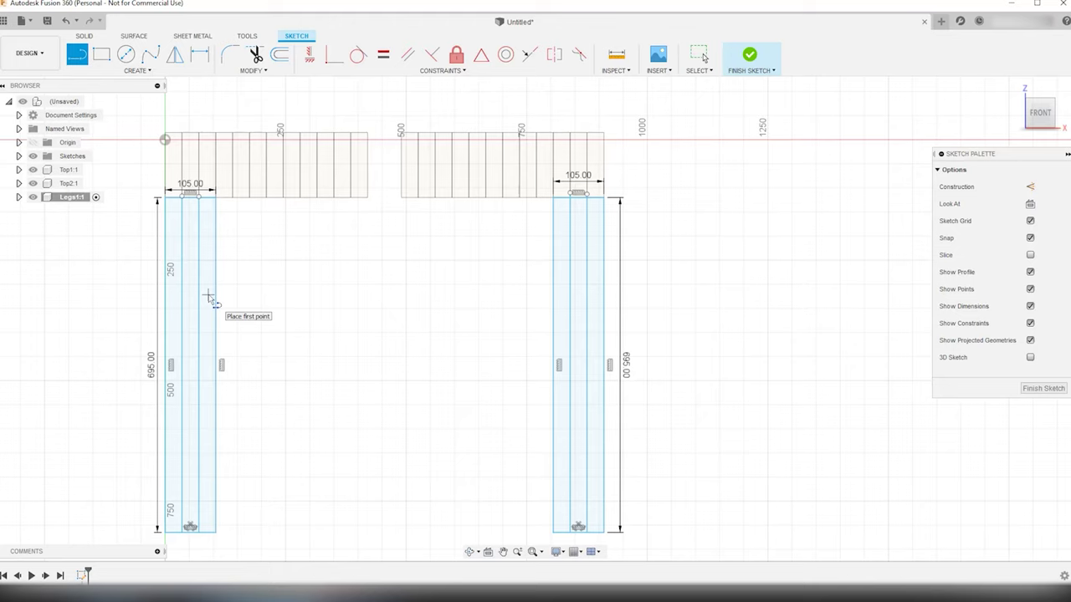
pyautogui.scroll(-2, 251, 289)
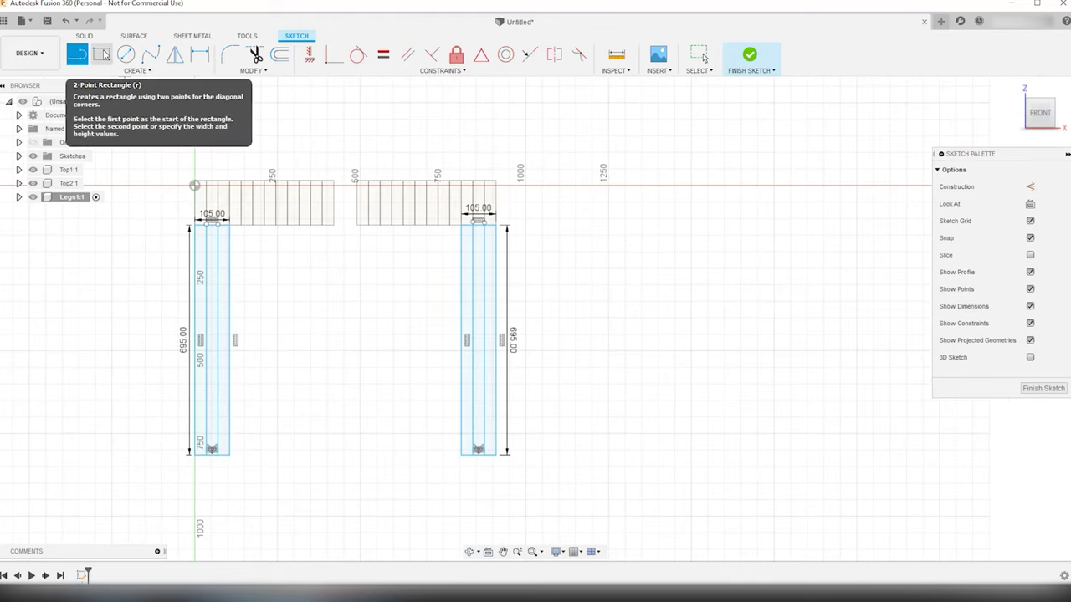
pyautogui.click(1044, 388)
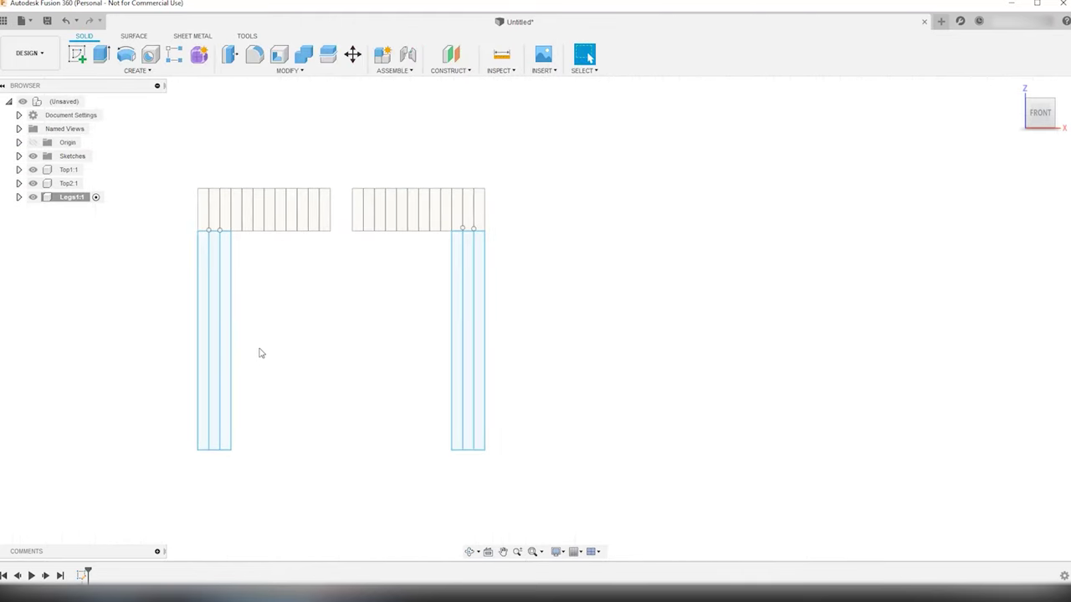
# Extrude the outer board profile of the first leg 135 mm as a new body.
pyautogui.moveTo(261, 354)
pyautogui.keyDown('shift'); pyautogui.mouseDown(button='middle')
pyautogui.moveTo(272, 340)
pyautogui.moveTo(313, 341)
pyautogui.mouseUp(button='middle'); pyautogui.keyUp('shift')
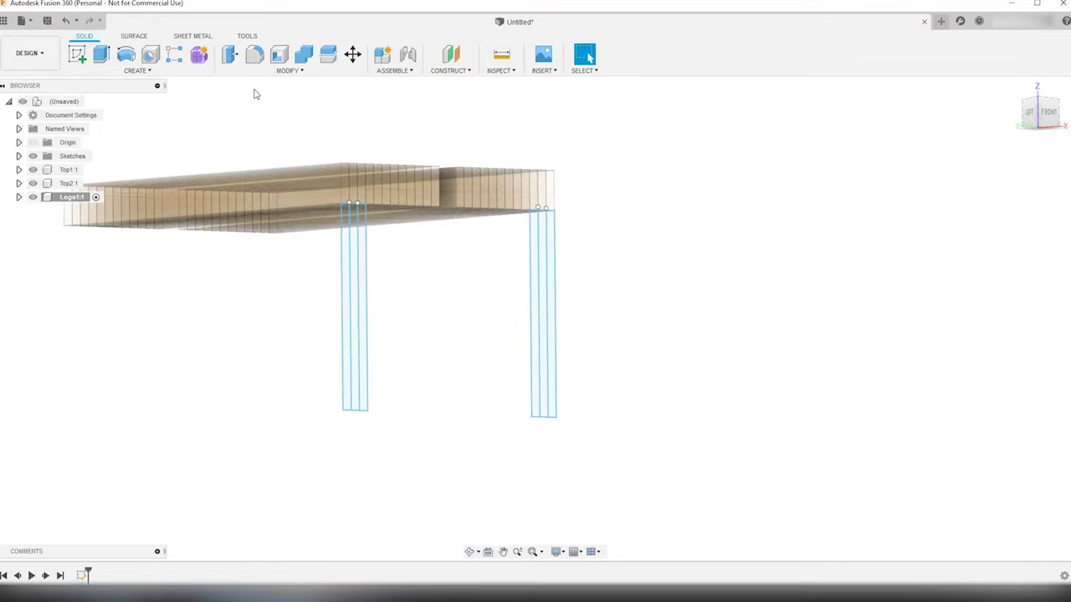
pyautogui.click(101, 54)
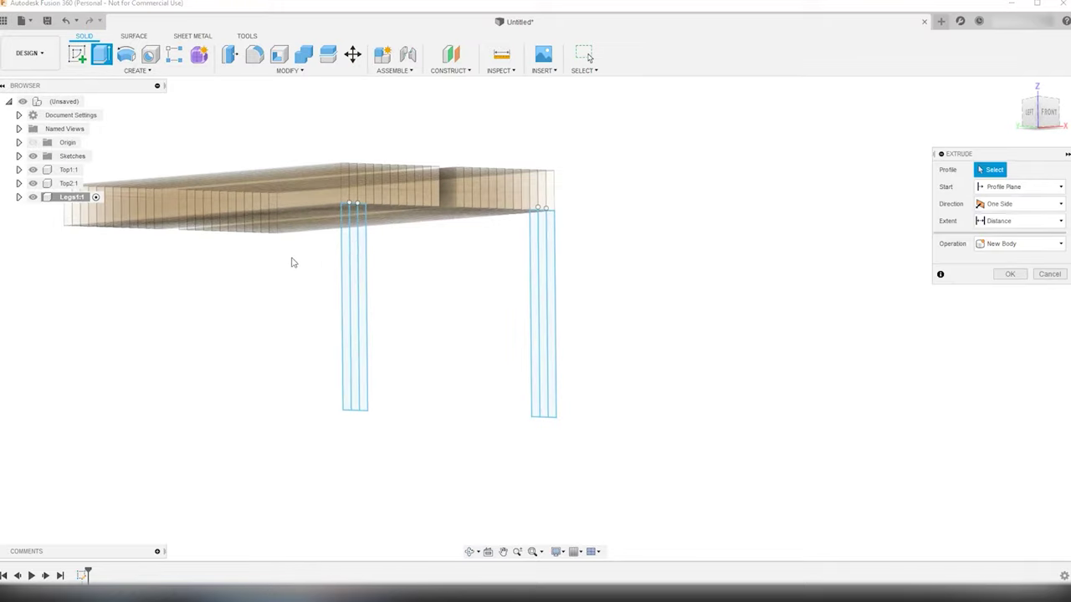
pyautogui.click(345, 306)
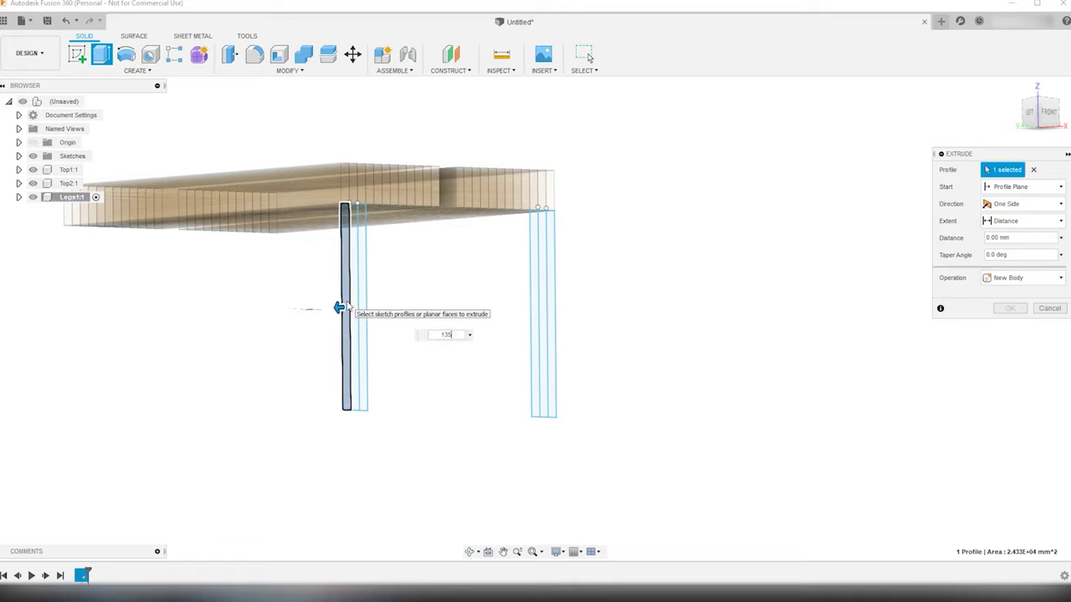
pyautogui.write('135')
pyautogui.press('Return')
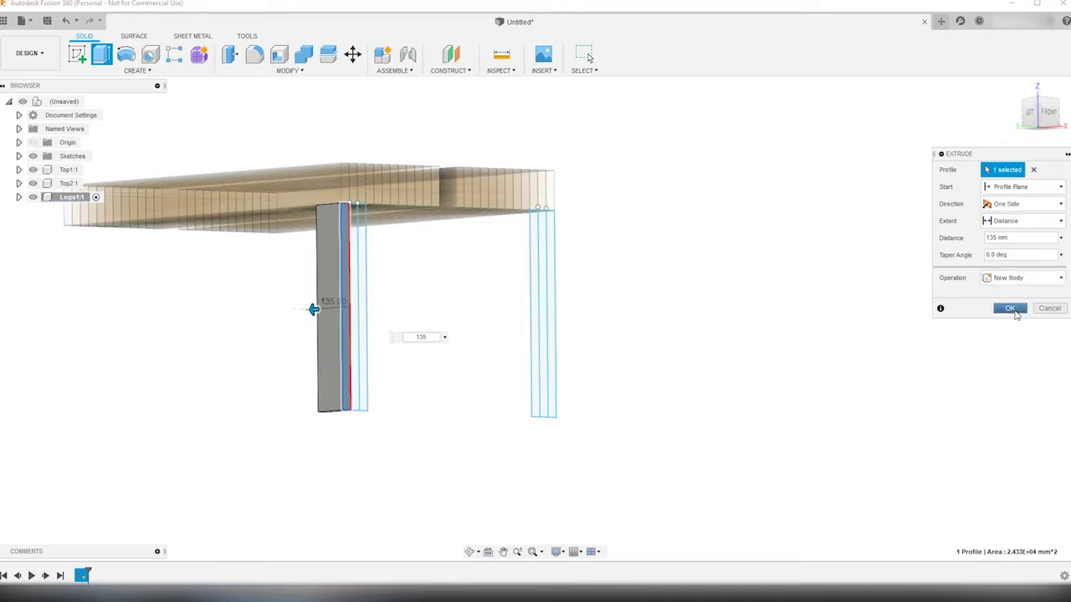
pyautogui.click(1010, 308)
# Extrude the middle board profile of the first leg 135 mm as a separate new body.
pyautogui.press('e')
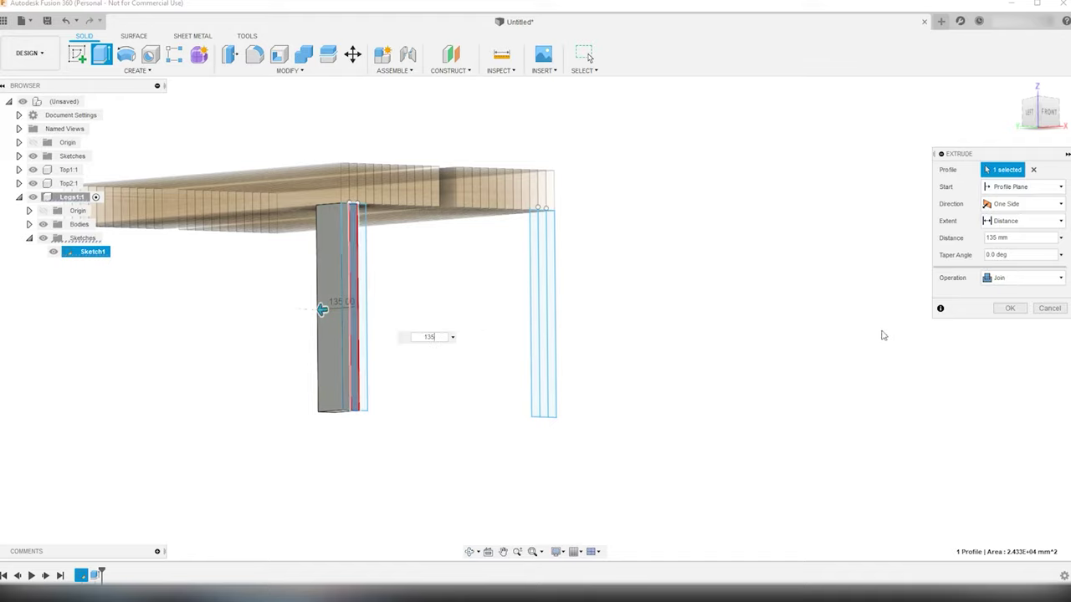
pyautogui.click(1021, 278)
pyautogui.click(1010, 335)
pyautogui.click(1009, 310)
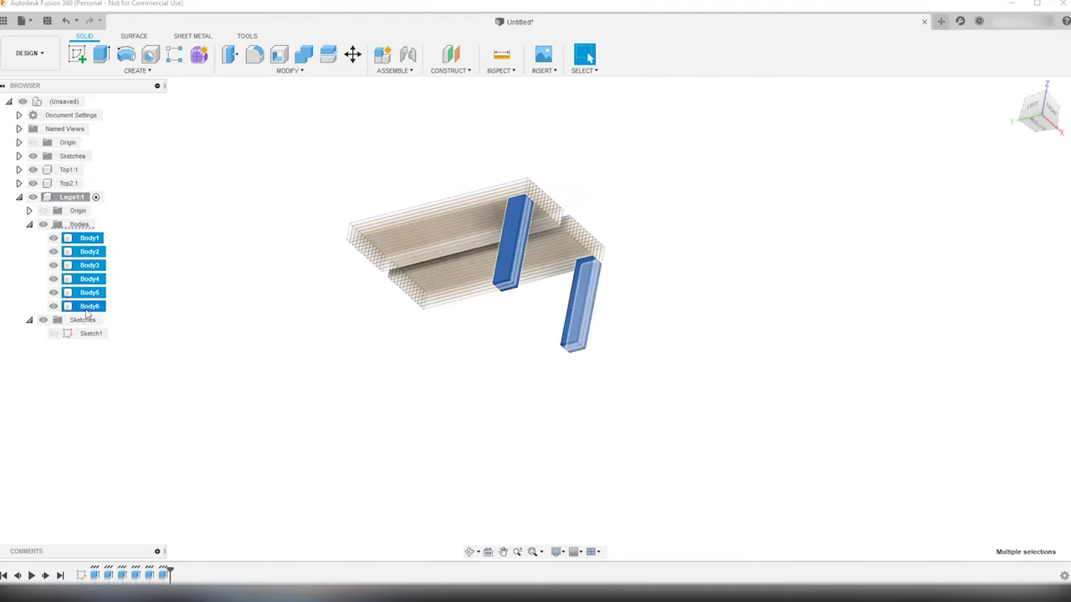
# Copy the six leg bodies and move the copies 1365 mm along Y, flush with the tabletop's far end.
pyautogui.press('m')
pyautogui.moveTo(330, 318); pyautogui.dragTo(444, 342)
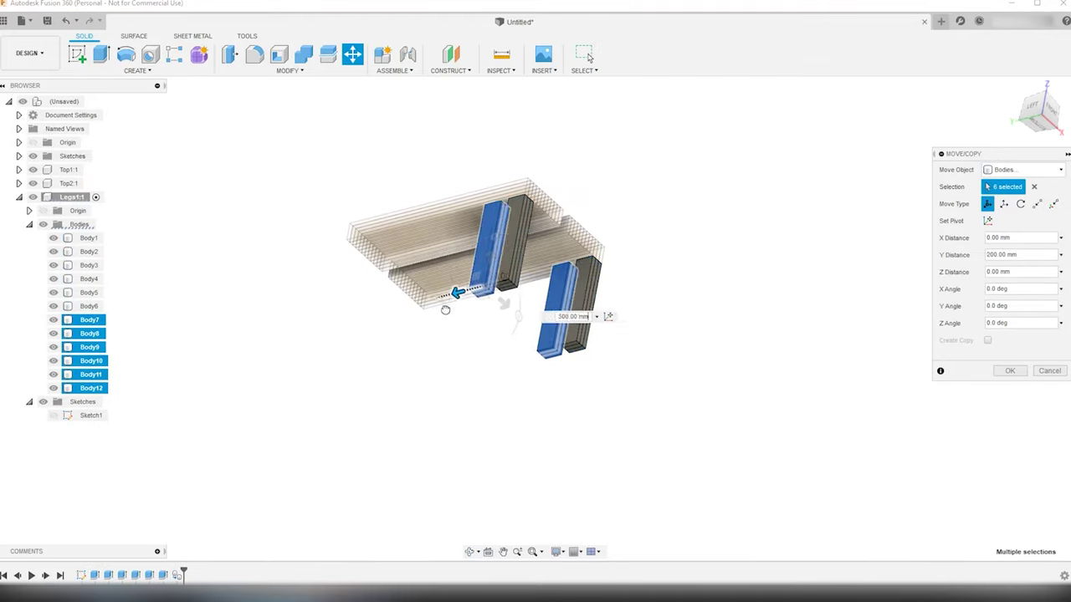
pyautogui.click(1032, 107)
pyautogui.scroll(4, 327, 269)
pyautogui.moveTo(284, 390); pyautogui.dragTo(298, 390)
pyautogui.moveTo(276, 102); pyautogui.dragTo(406, 364, button='middle')
pyautogui.scroll(6, 407, 364)
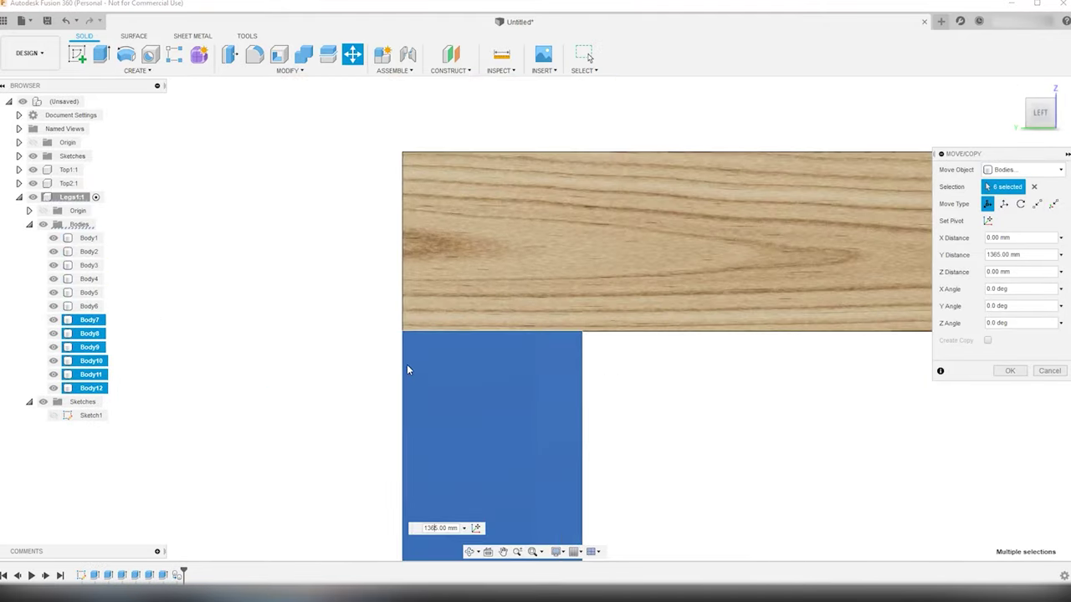
pyautogui.click(1009, 371)
# Move both pairs of leg bodies along Y so they sit 100 mm in from the tabletop's ends.
pyautogui.scroll(4, 399, 356)
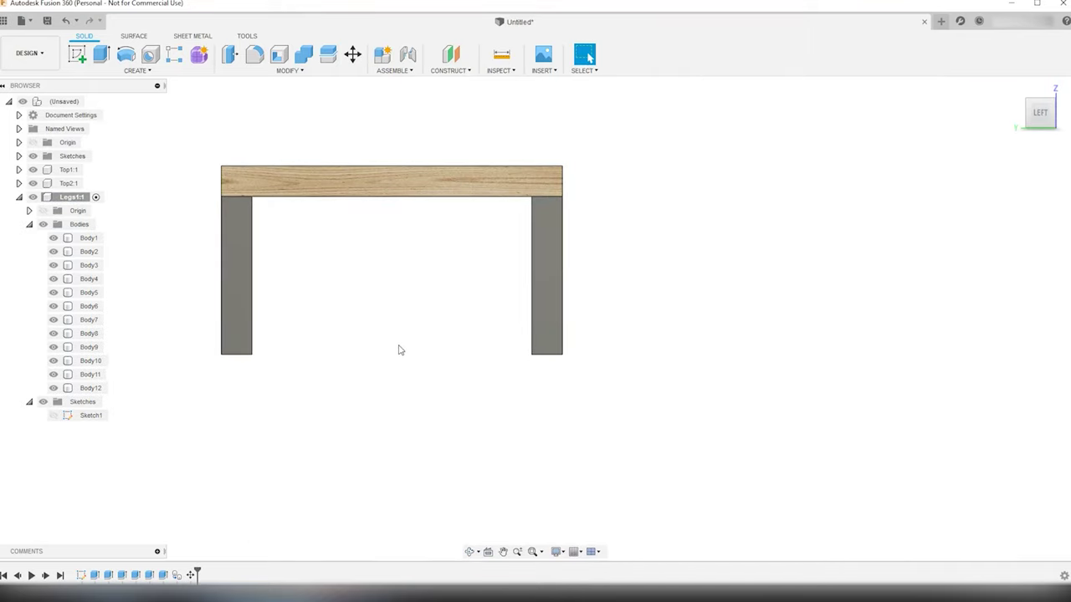
pyautogui.click(88, 238)
pyautogui.keyDown('shift'); pyautogui.click(88, 307); pyautogui.keyUp('shift')
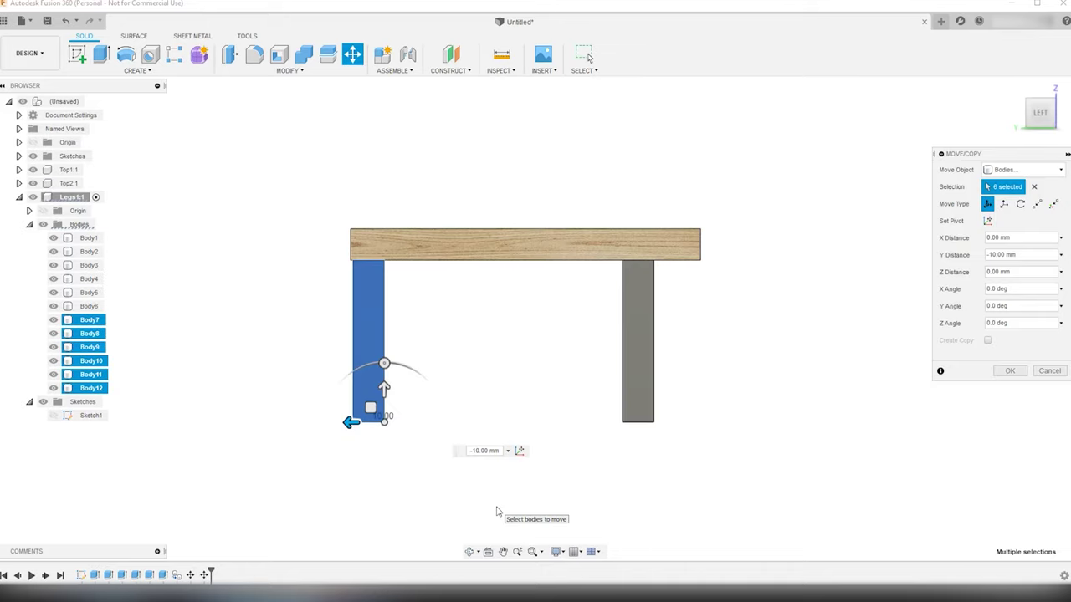
pyautogui.press('Return')
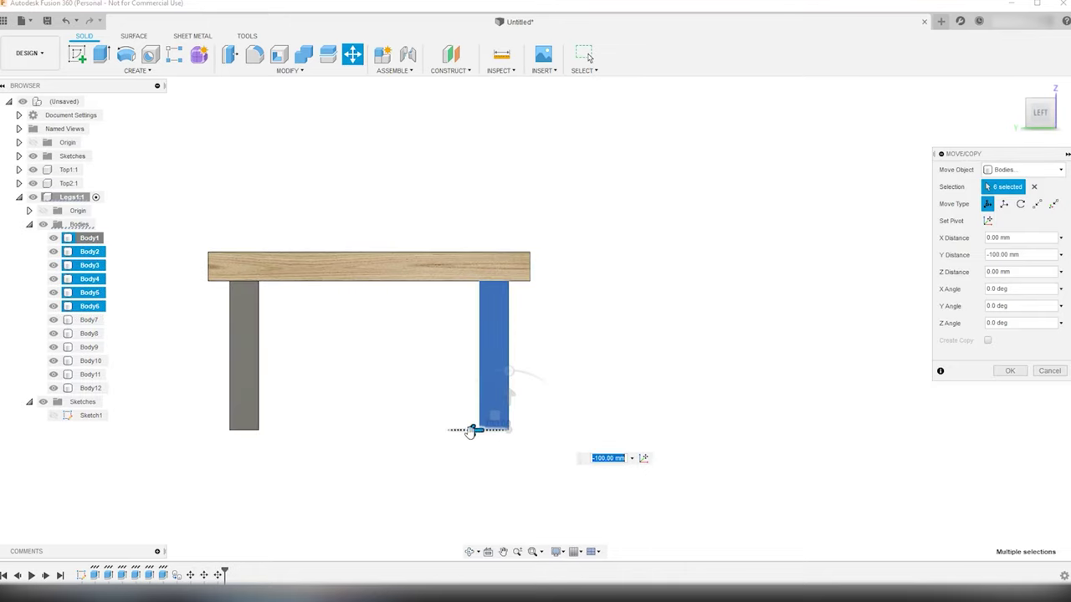
pyautogui.click(1010, 371)
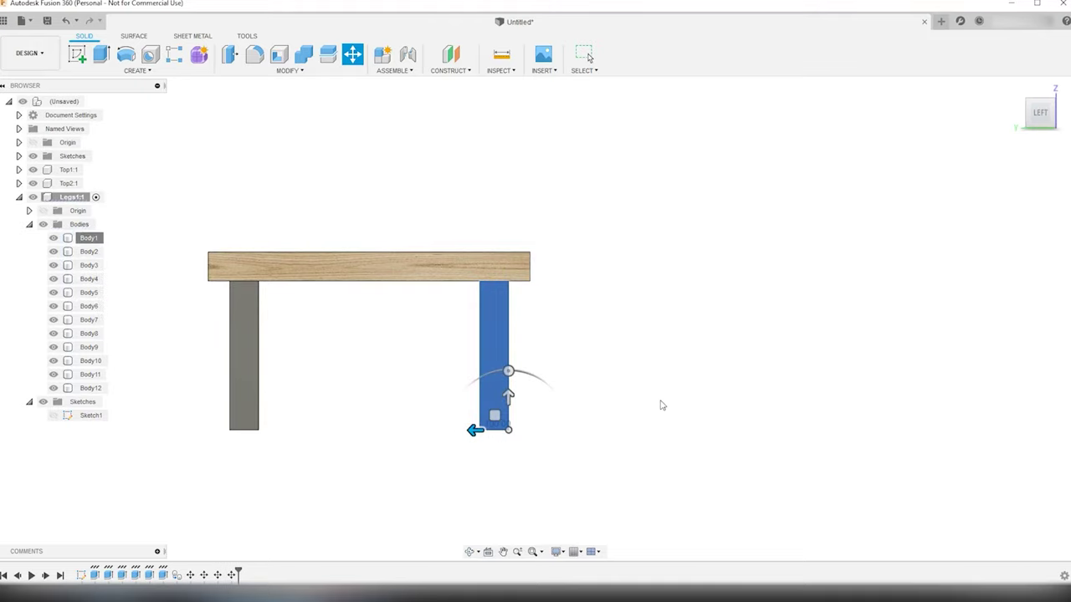
# Apply the wood appearance already used in the design to the whole Legs component.
pyautogui.scroll(-2, 660, 401)
pyautogui.scroll(1, 648, 397)
pyautogui.keyDown('shift'); pyautogui.moveTo(591, 377); pyautogui.dragTo(552, 386, button='middle'); pyautogui.keyUp('shift')
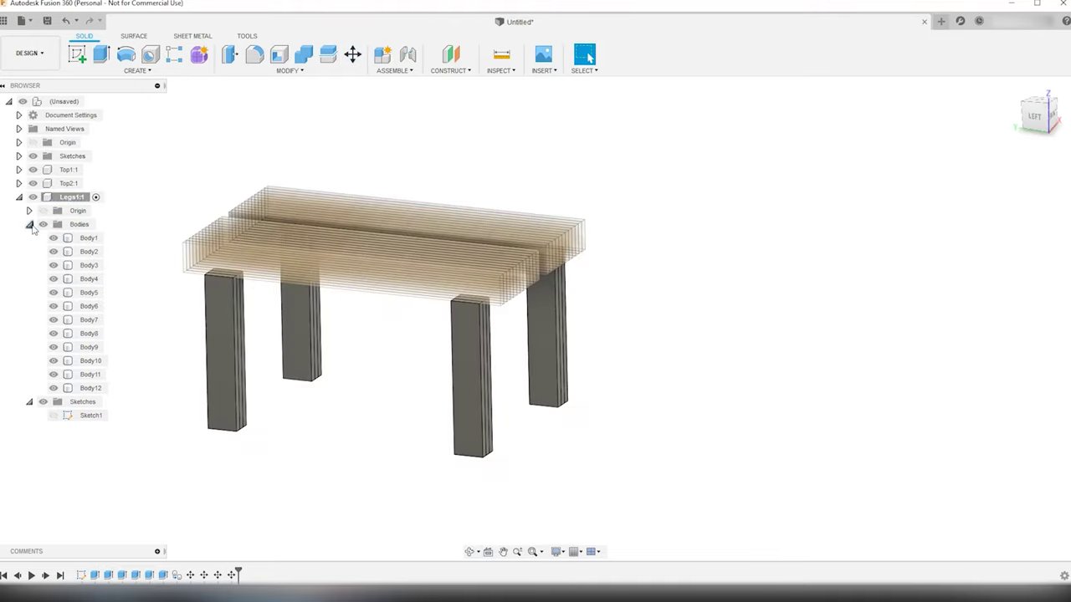
pyautogui.click(29, 224)
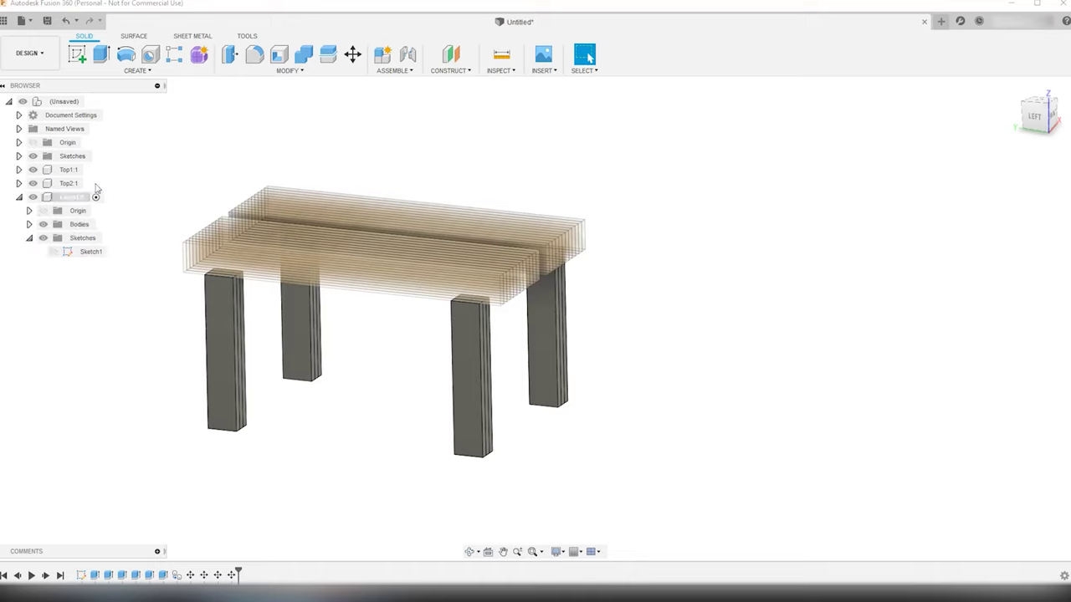
pyautogui.click(297, 71)
pyautogui.click(267, 308)
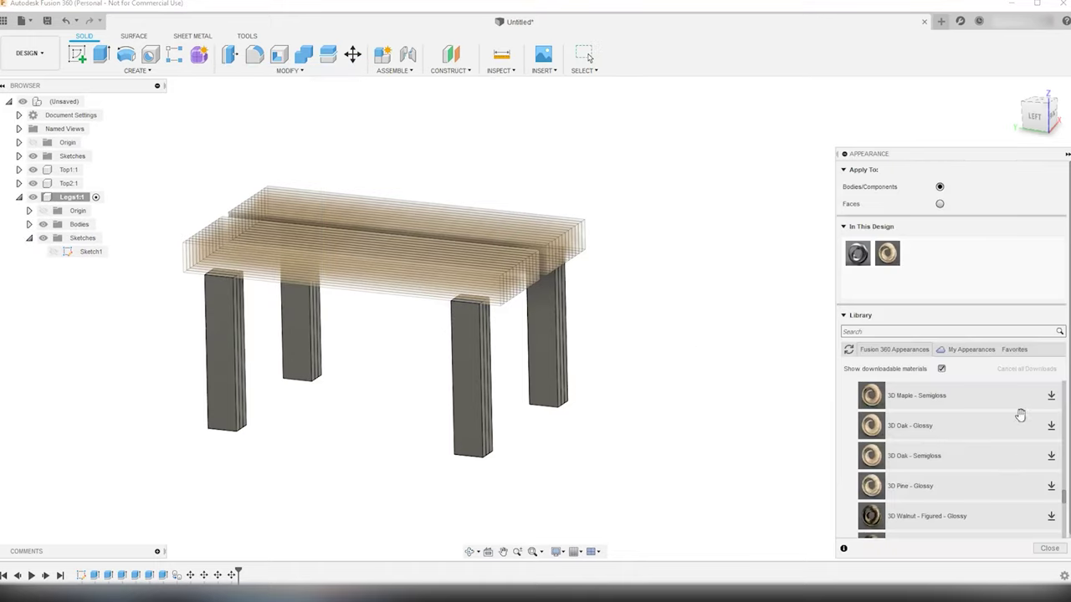
pyautogui.moveTo(855, 348); pyautogui.dragTo(71, 199)
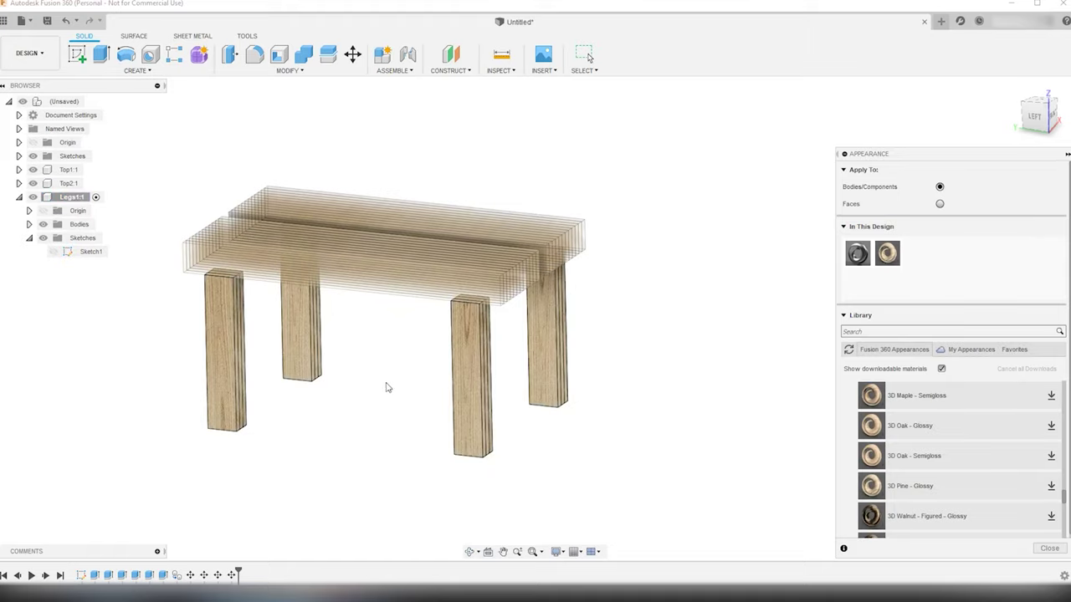
pyautogui.click(1048, 549)
# Hide the Top1 component and start a sketch on the top face of a leg's middle board.
pyautogui.scroll(-3, 638, 346)
pyautogui.scroll(3, 638, 347)
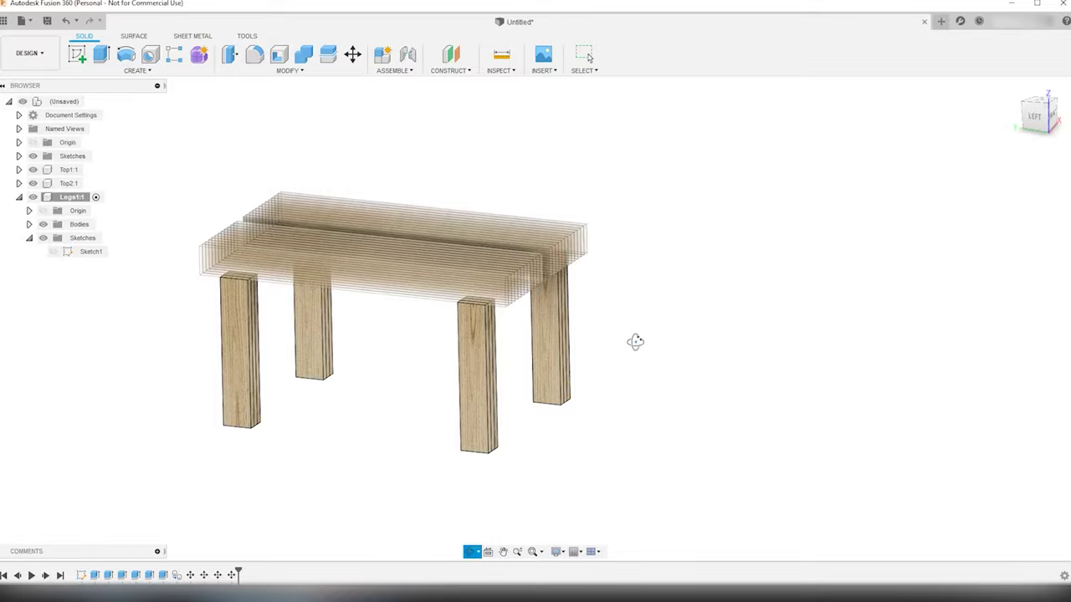
pyautogui.keyDown('shift'); pyautogui.moveTo(636, 341); pyautogui.dragTo(753, 249, button='middle'); pyautogui.keyUp('shift')
pyautogui.scroll(5, 748, 194)
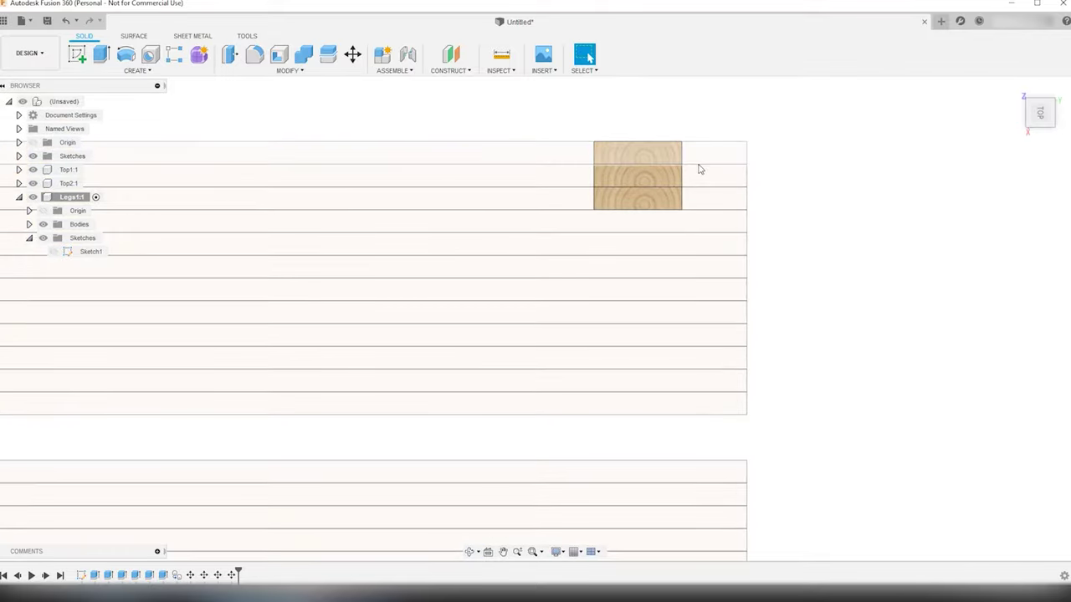
pyautogui.scroll(-5, 694, 172)
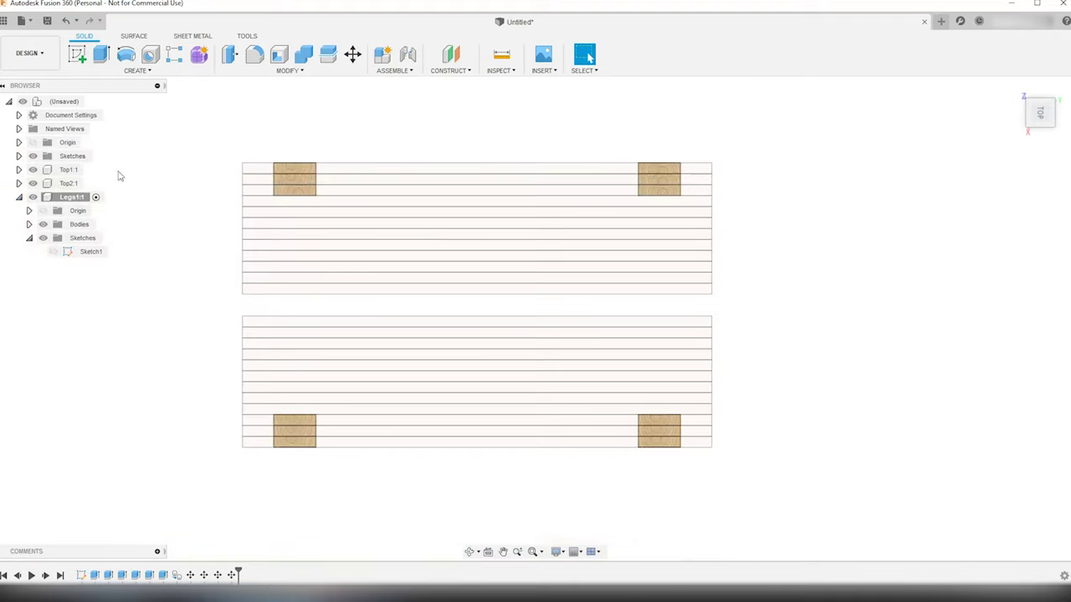
pyautogui.click(77, 54)
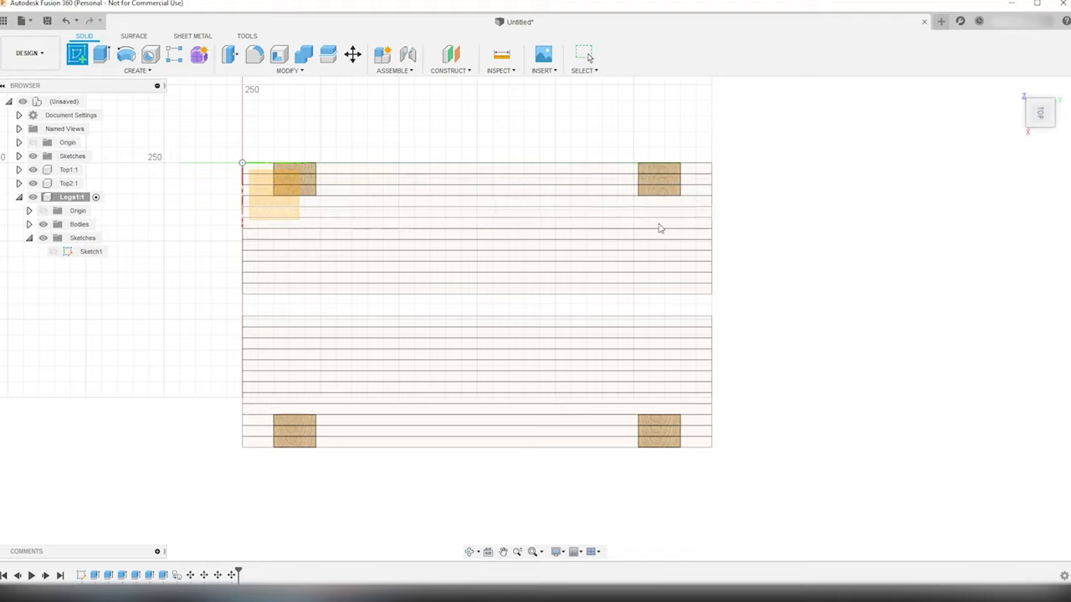
pyautogui.click(274, 194)
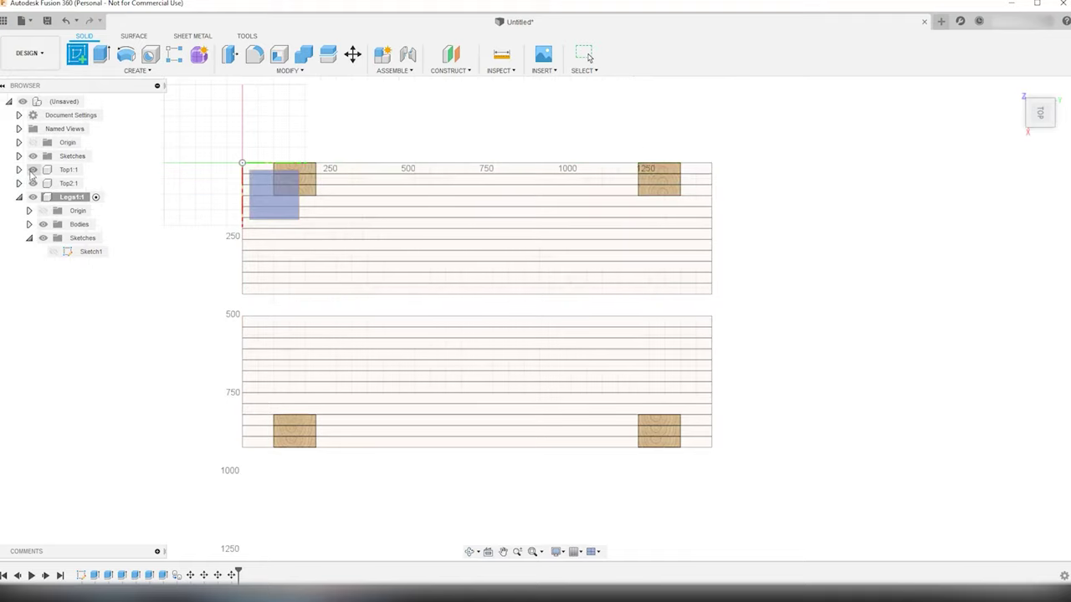
pyautogui.click(33, 170)
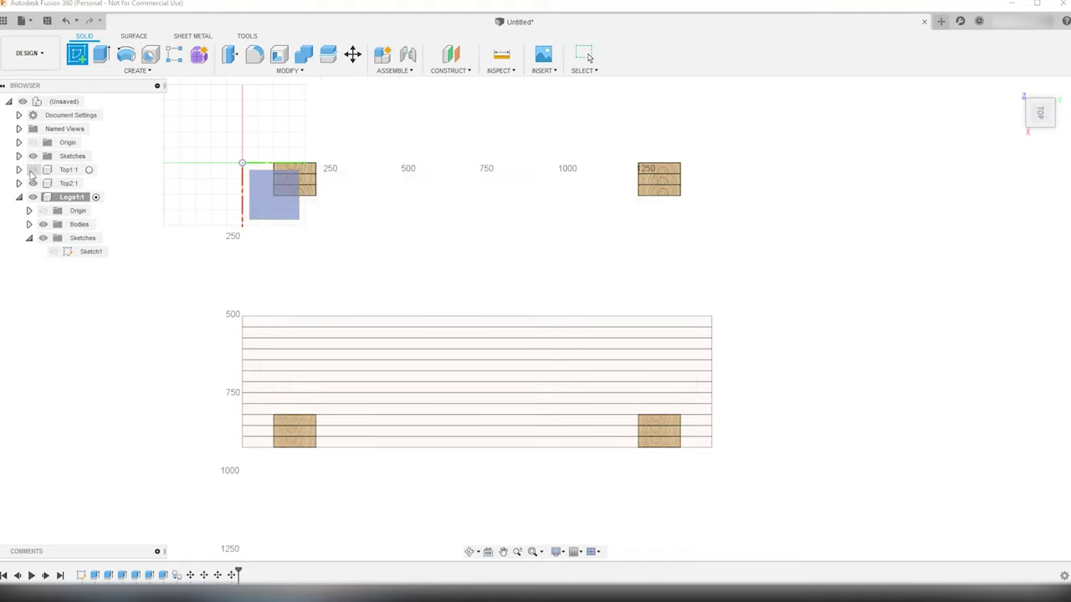
pyautogui.click(669, 183)
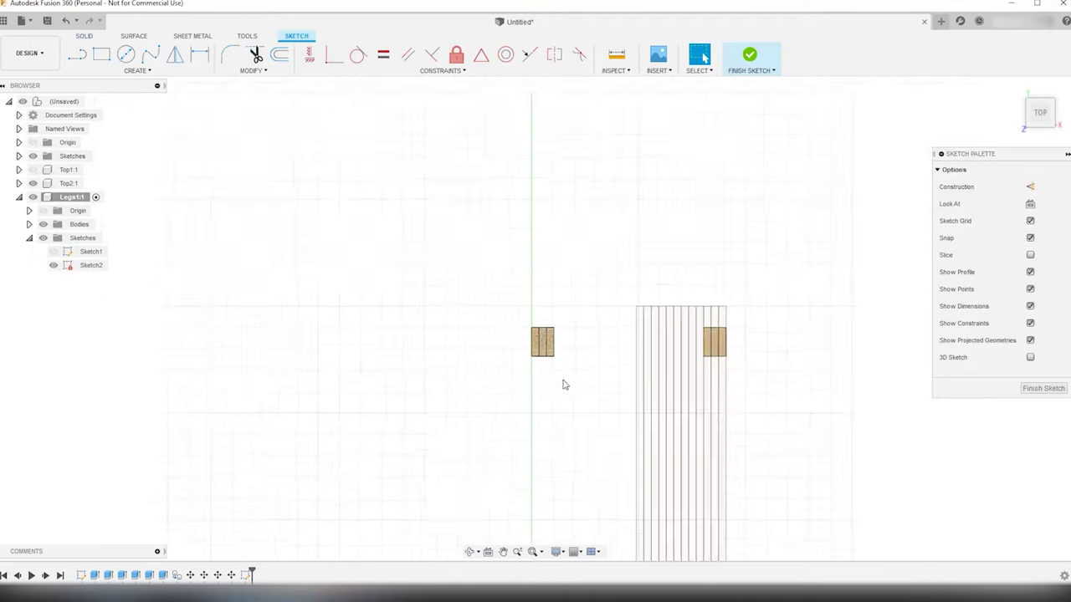
# Sketch a center rectangle 55 mm wide and 85 mm high from the midpoint of the leg's top face.
pyautogui.click(147, 71)
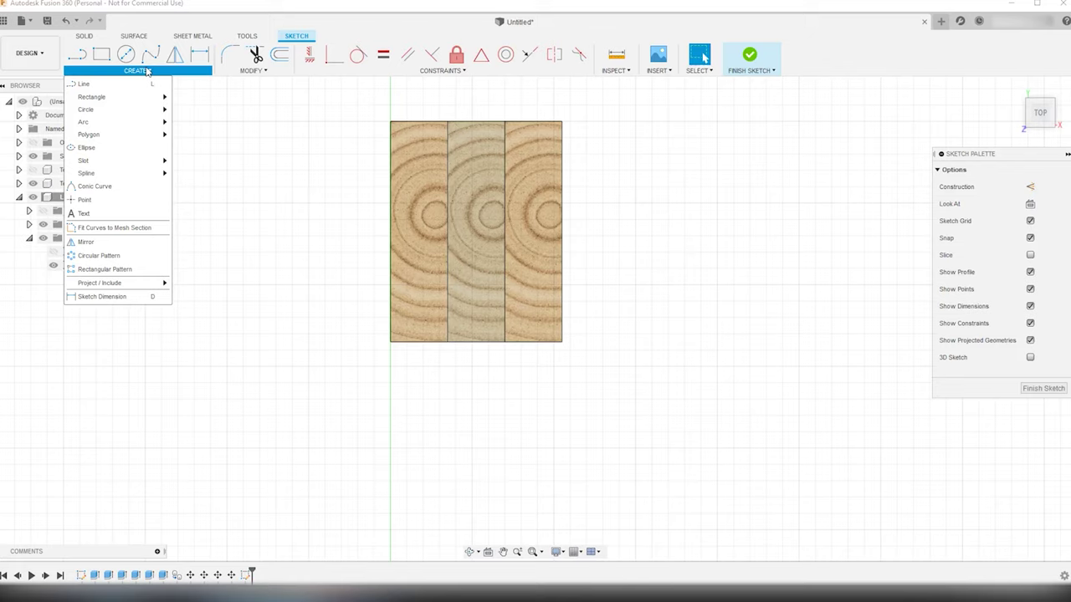
pyautogui.moveTo(159, 99)
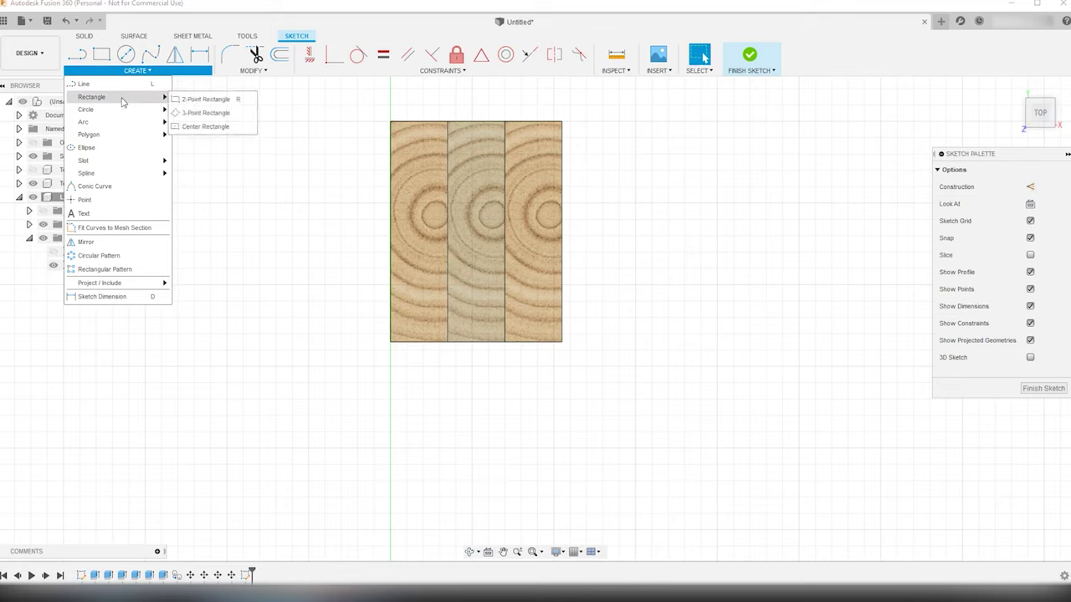
pyautogui.click(191, 128)
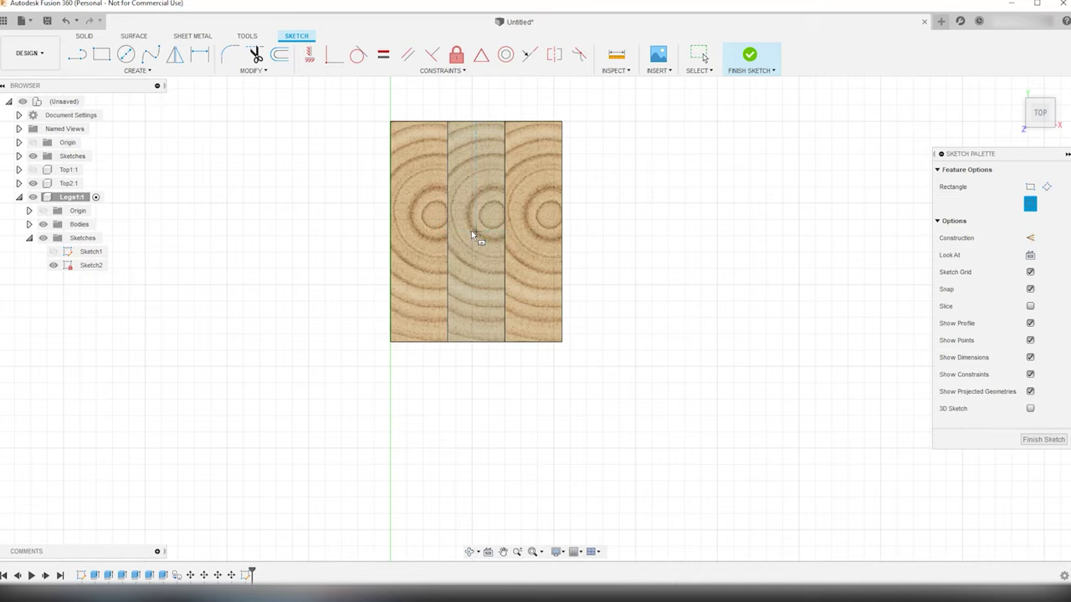
pyautogui.scroll(5, 471, 230)
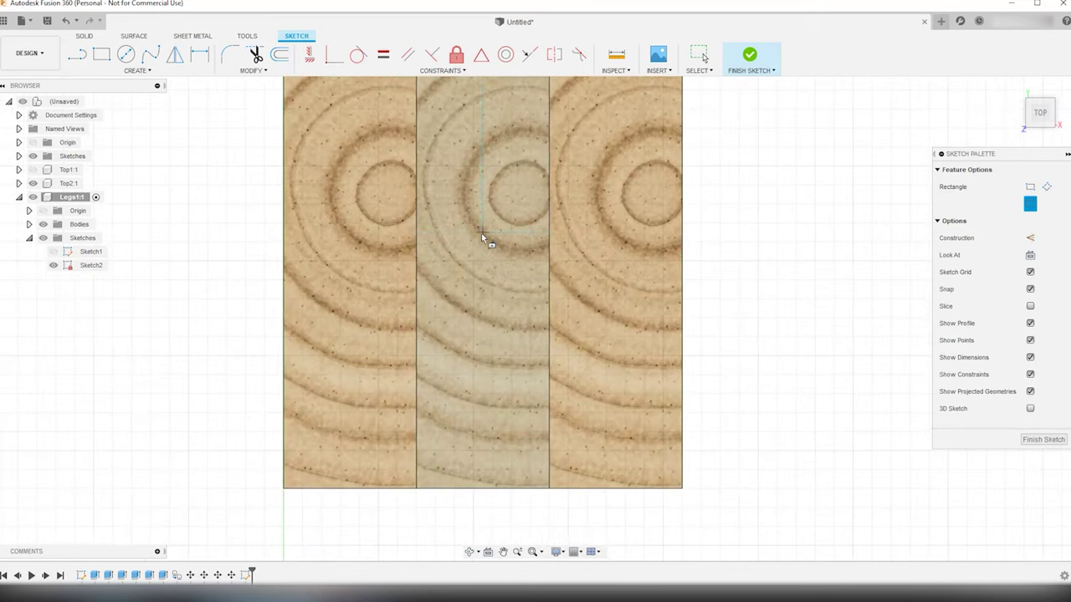
pyautogui.click(482, 235)
pyautogui.scroll(-6, 481, 237)
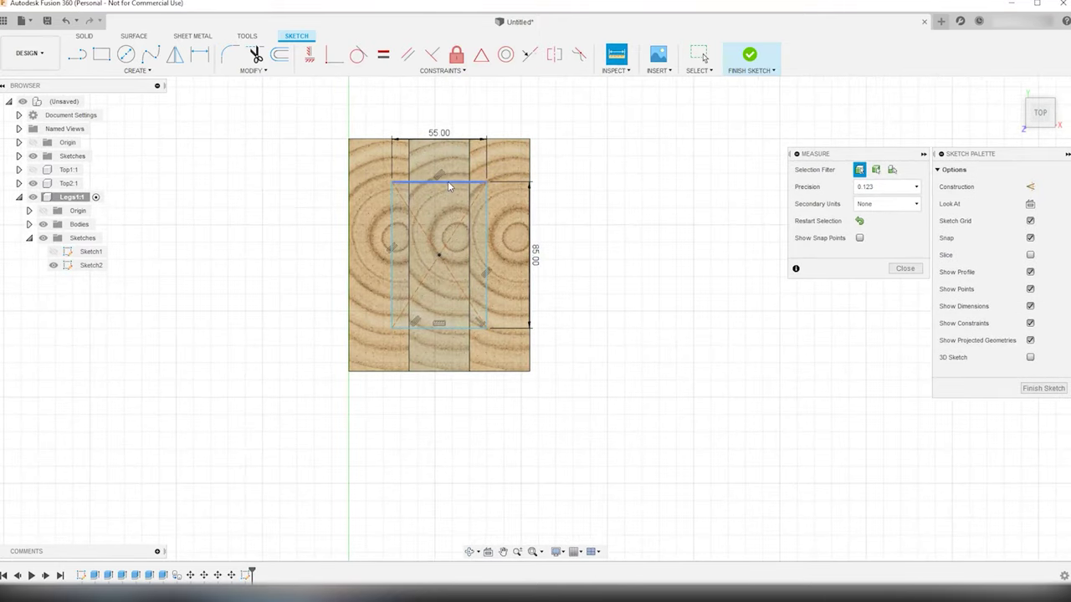
# Measure the gaps from the rectangle's upper and side edges to the leg's matching outer edges.
pyautogui.click(449, 183)
pyautogui.click(452, 139)
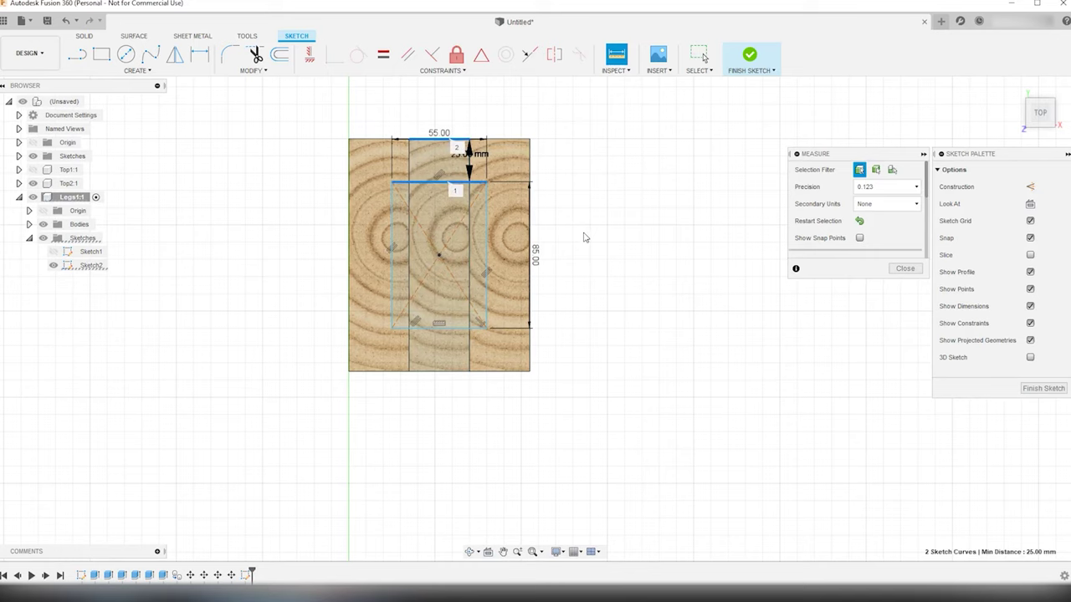
pyautogui.scroll(2, 483, 151)
pyautogui.click(659, 272)
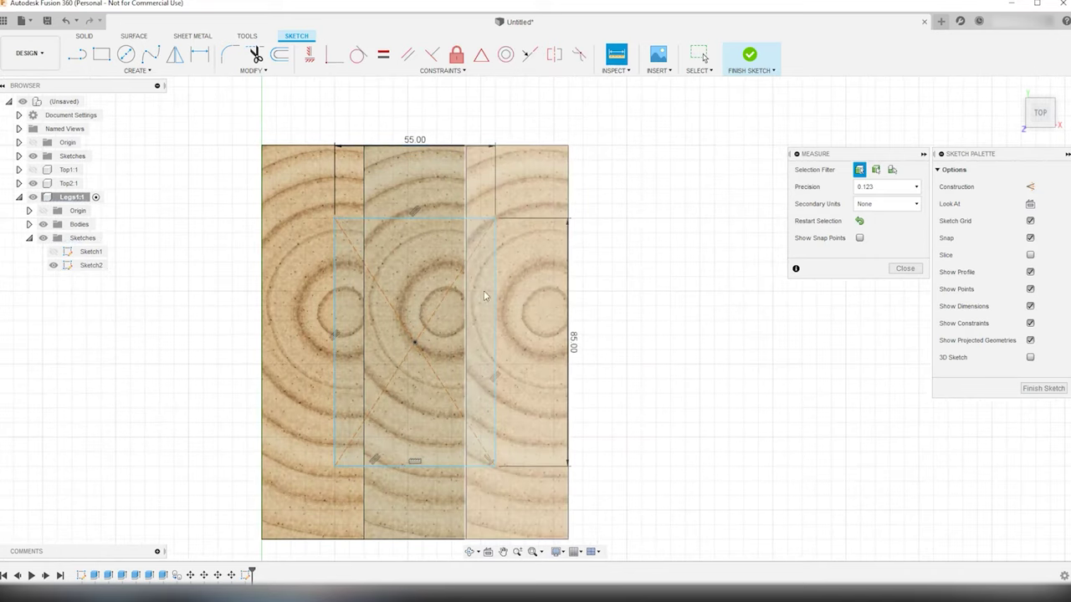
pyautogui.click(496, 299)
pyautogui.click(499, 305)
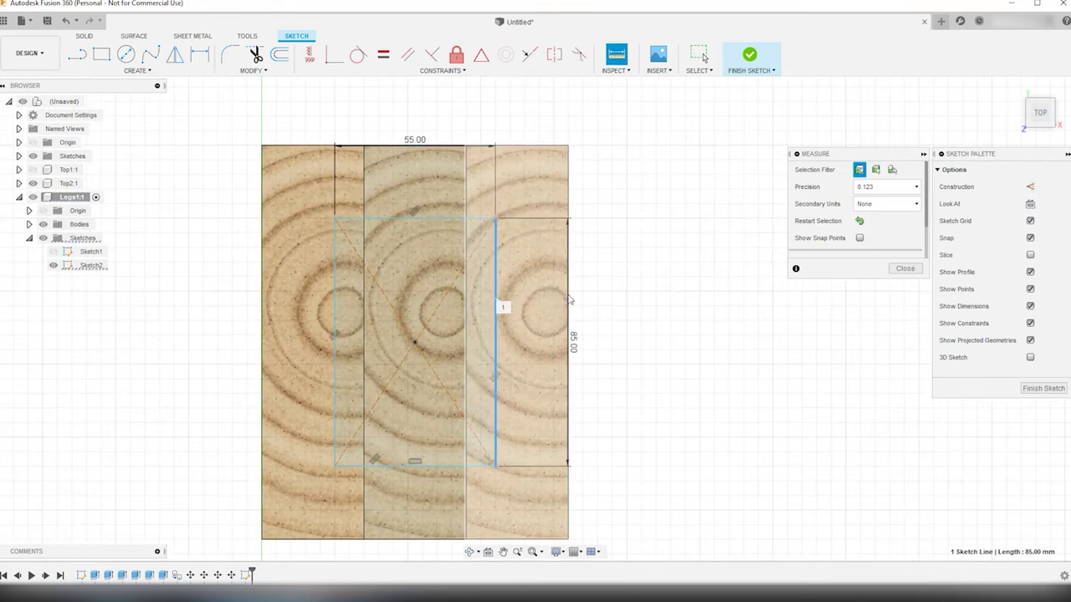
pyautogui.click(568, 301)
pyautogui.scroll(-2, 609, 299)
pyautogui.click(723, 382)
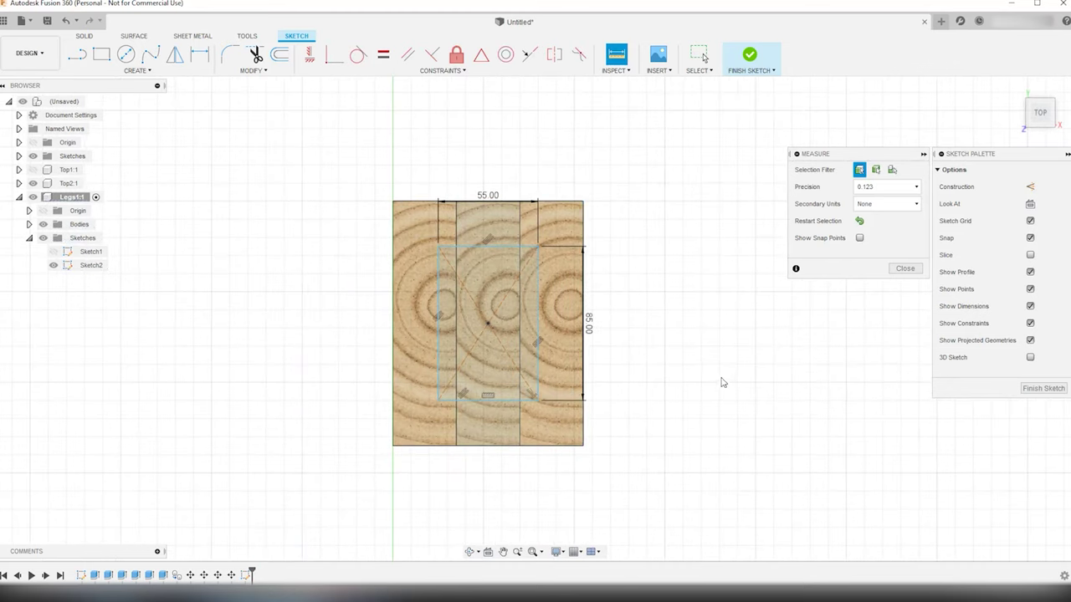
# Hide the Top2 component and project the top faces of the other three legs' middle boards into the sketch.
pyautogui.scroll(-3, 666, 370)
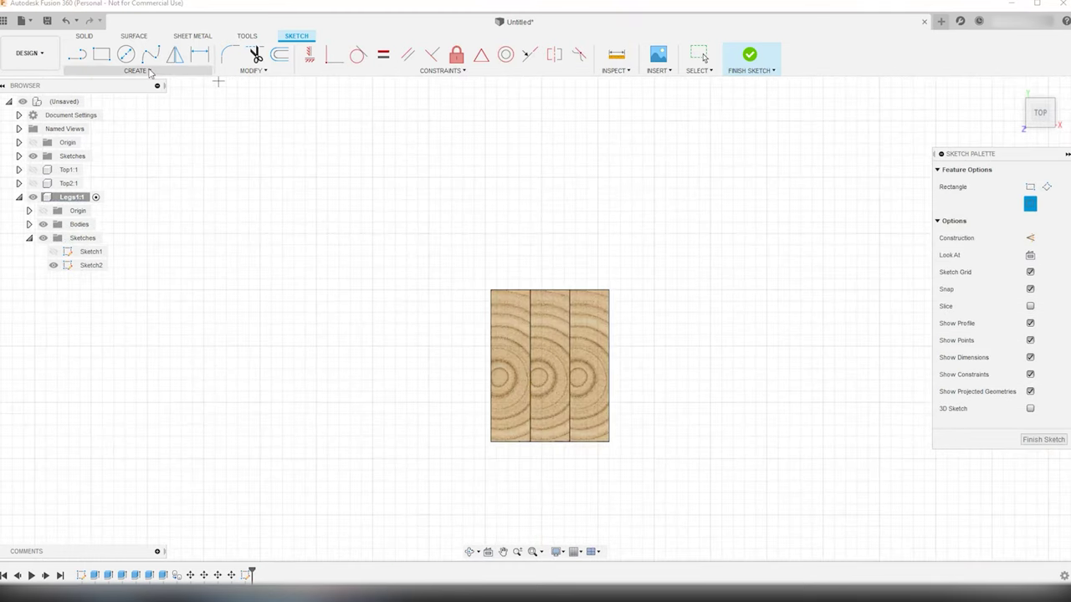
pyautogui.click(149, 71)
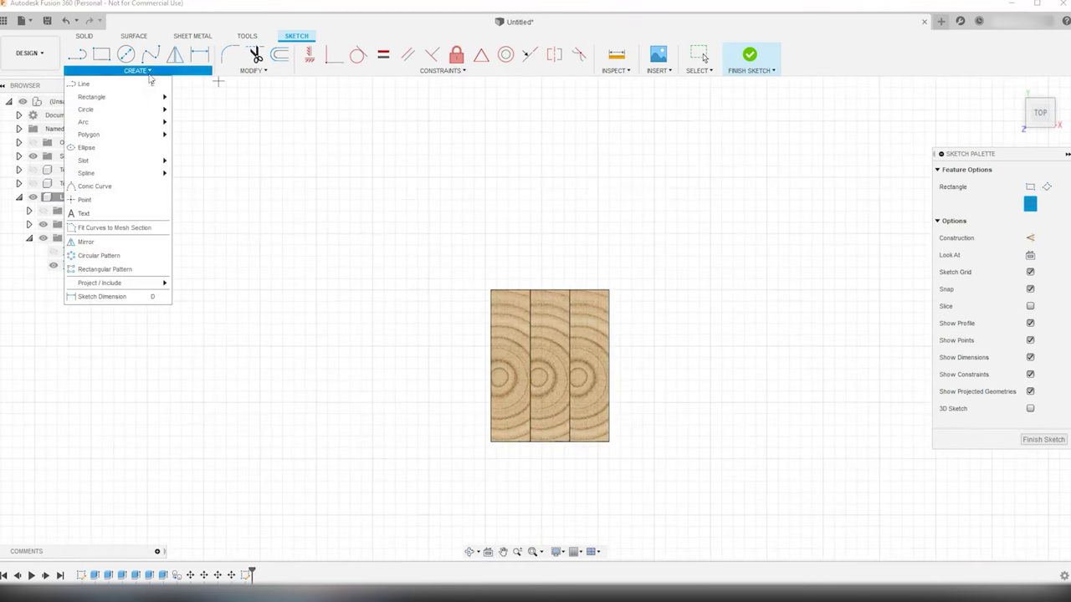
pyautogui.moveTo(145, 285)
pyautogui.click(201, 282)
pyautogui.click(550, 360)
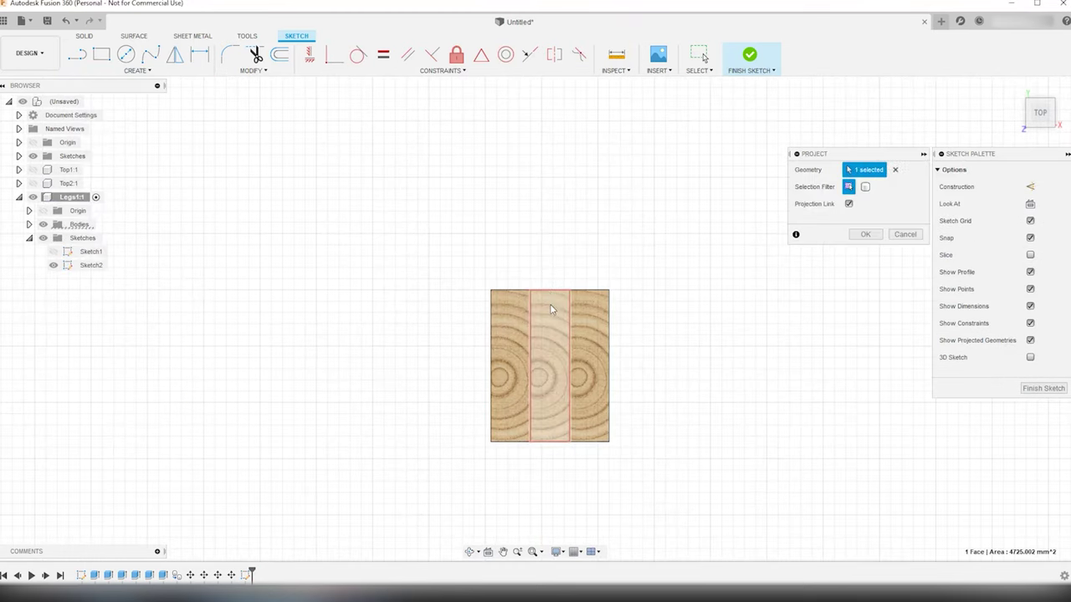
pyautogui.scroll(-3, 573, 464)
pyautogui.scroll(-3, 572, 464)
pyautogui.scroll(3, 575, 529)
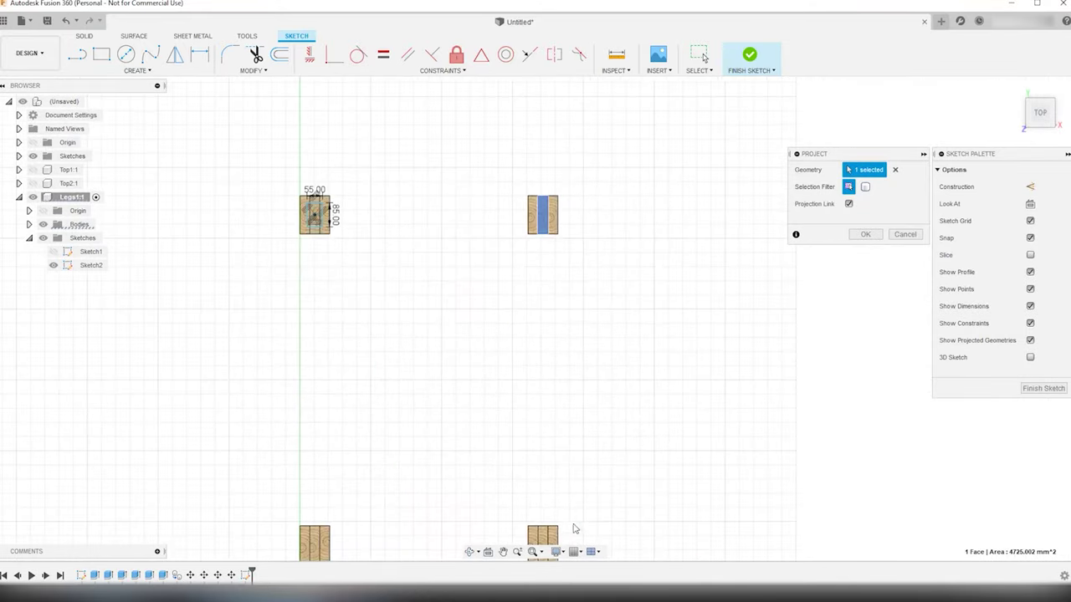
pyautogui.click(316, 549)
pyautogui.click(865, 234)
# Sketch a center rectangle 55 mm wide and 85 mm high in the middle of each remaining leg top and finish the sketch.
pyautogui.scroll(10, 581, 220)
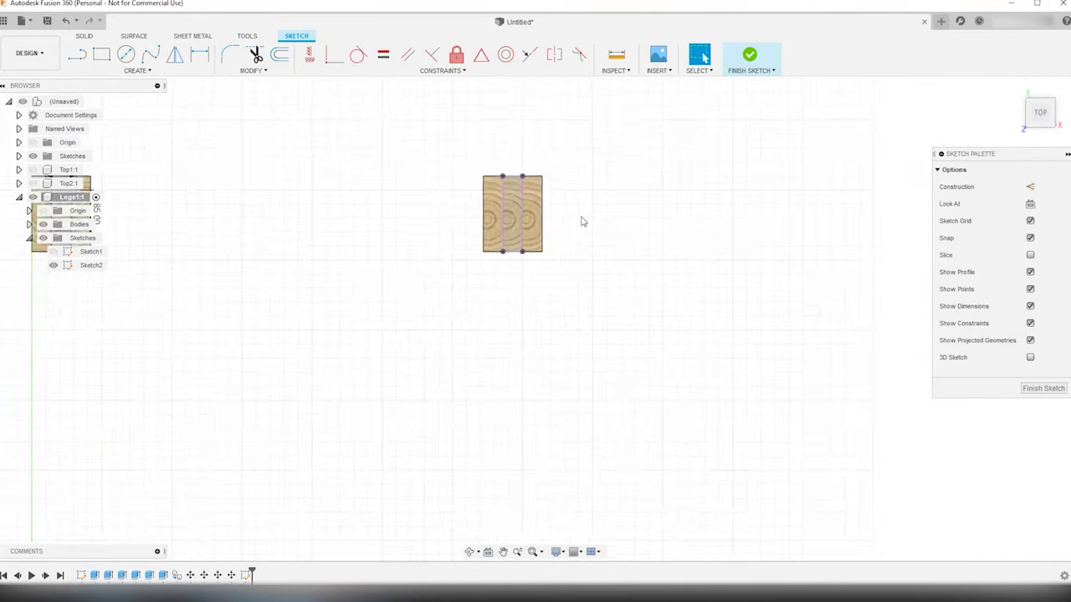
pyautogui.click(138, 70)
pyautogui.moveTo(155, 99)
pyautogui.click(205, 98)
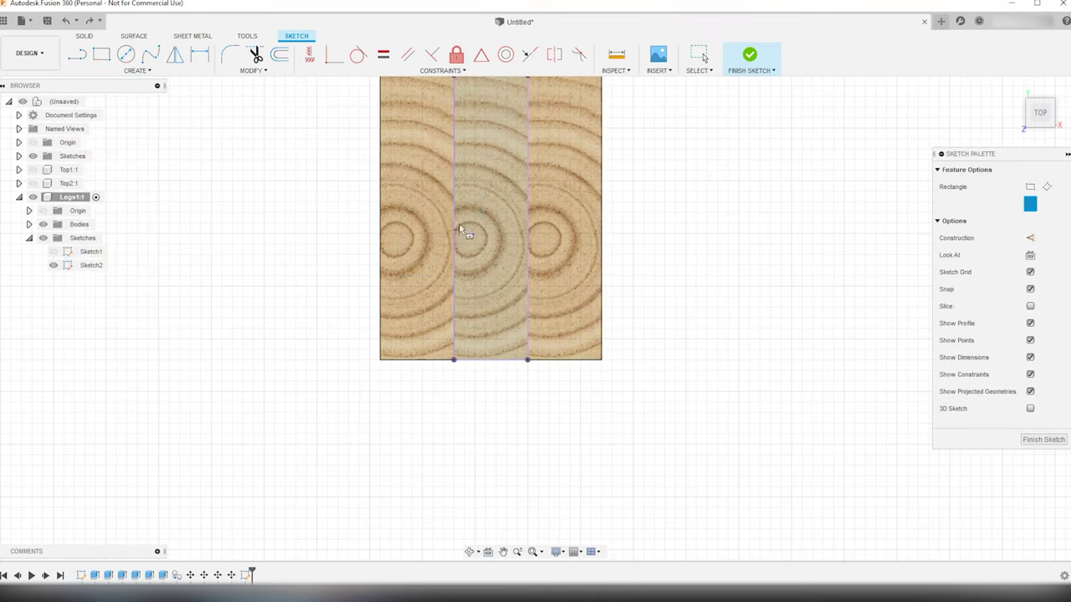
pyautogui.click(492, 219)
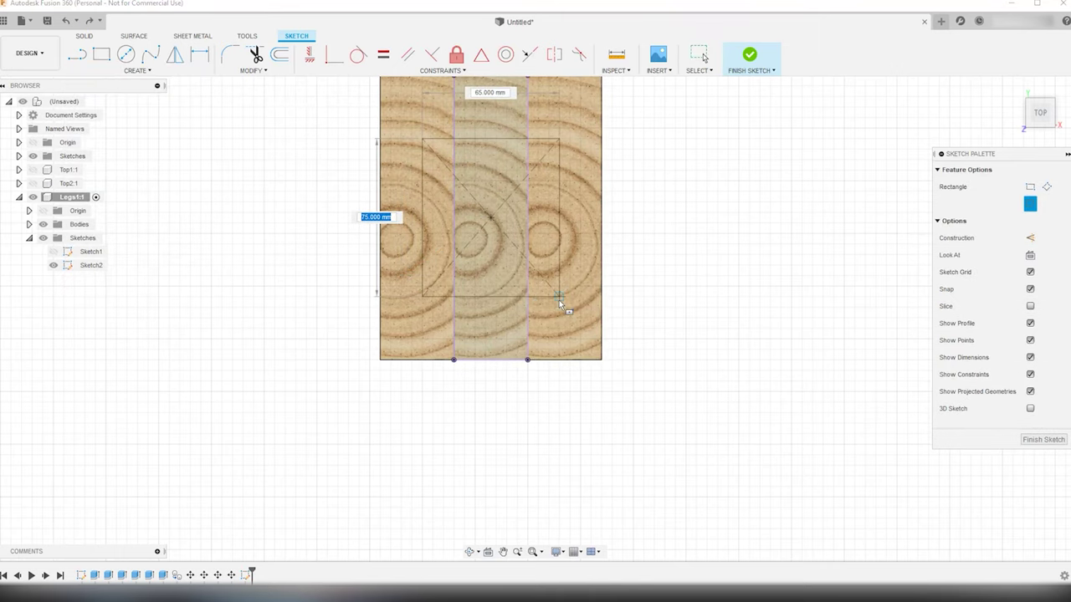
pyautogui.press('Tab')
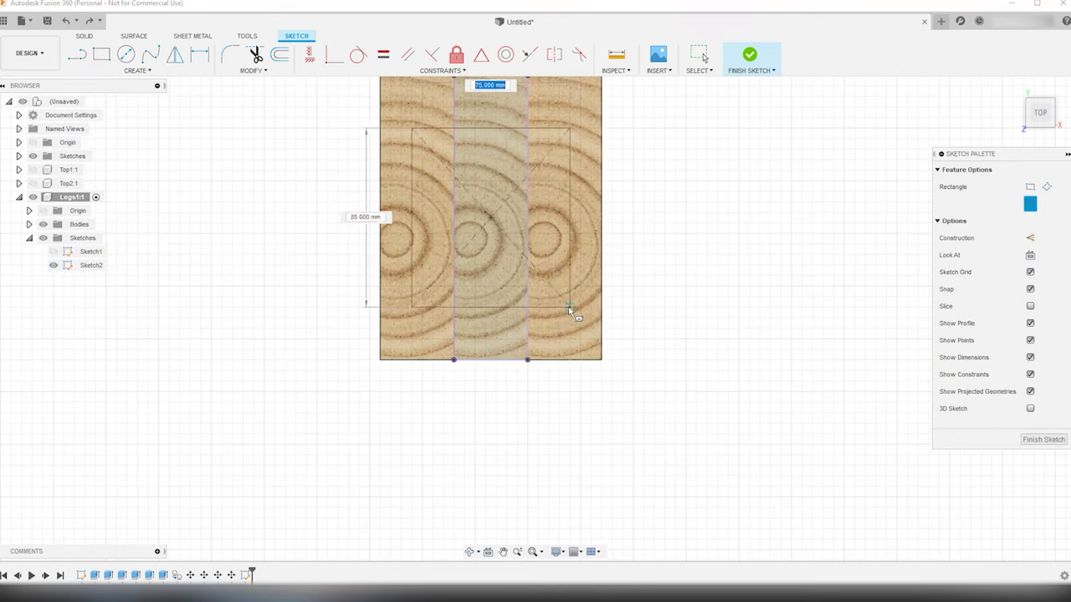
pyautogui.write('55')
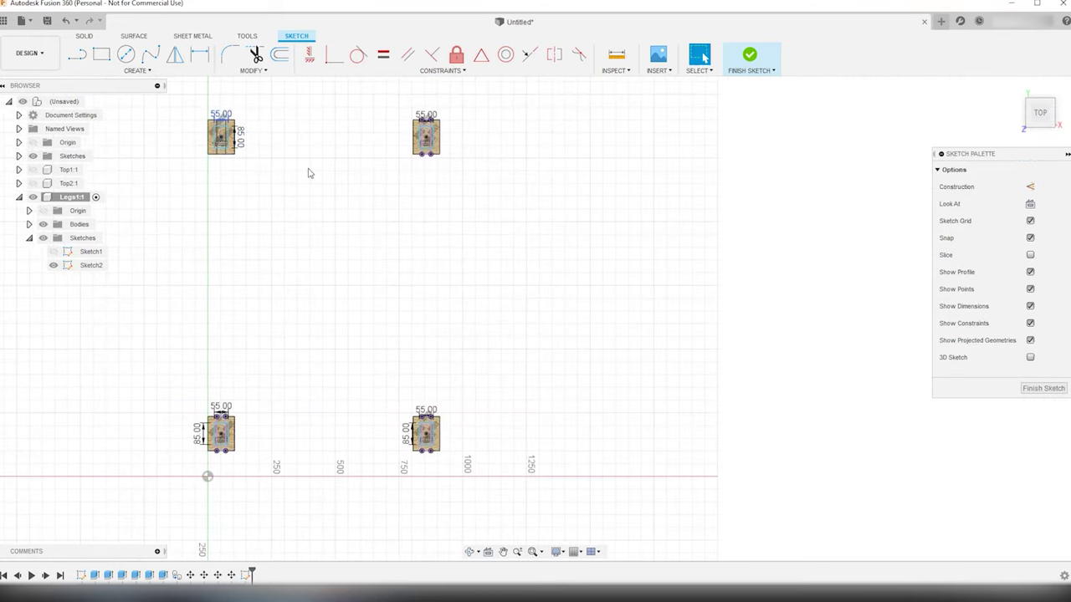
pyautogui.click(1044, 389)
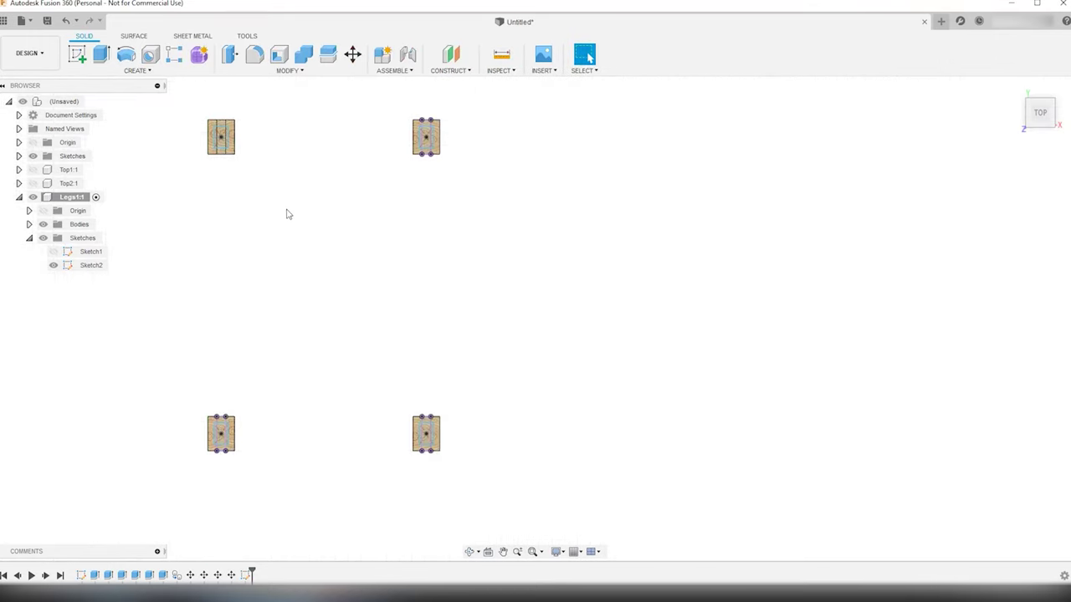
# Extrude all the rectangle profiles on the four legs 95 mm upward into the tabletop.
pyautogui.click(102, 56)
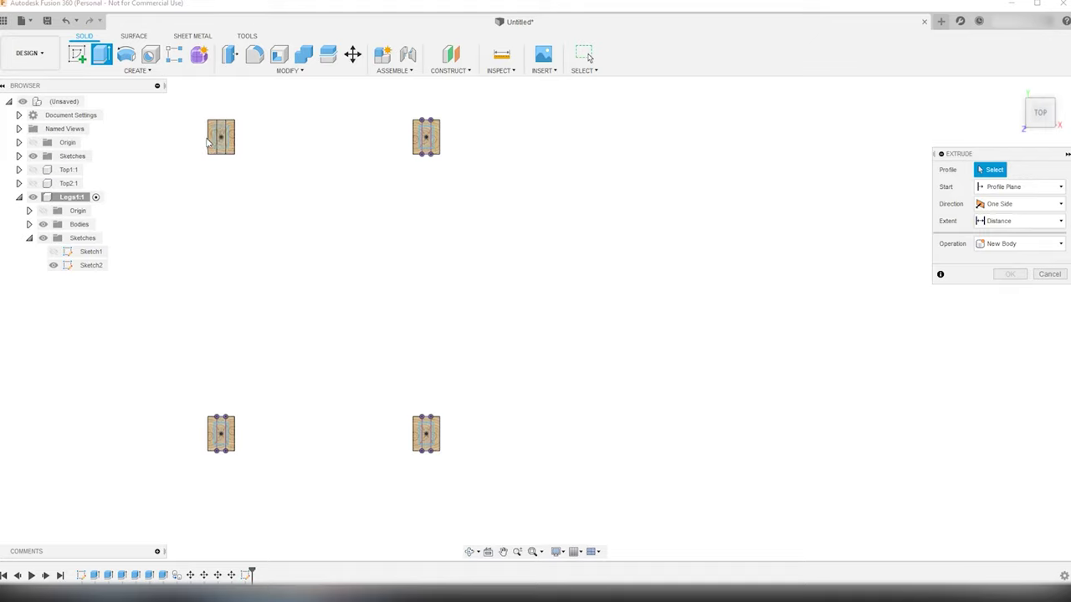
pyautogui.scroll(5, 223, 144)
pyautogui.click(241, 146)
pyautogui.click(270, 141)
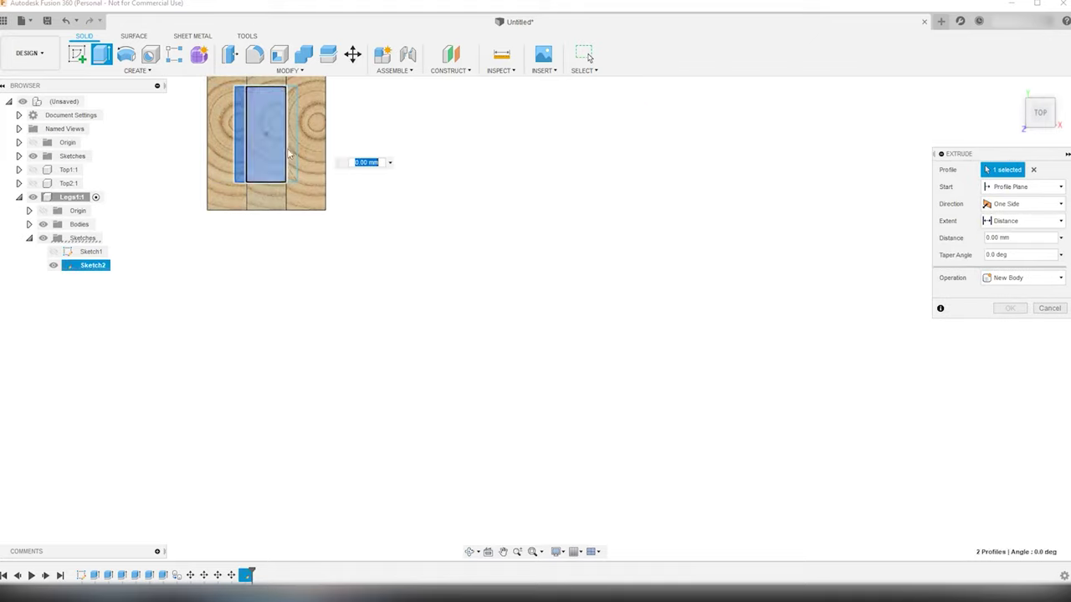
pyautogui.scroll(-5, 468, 338)
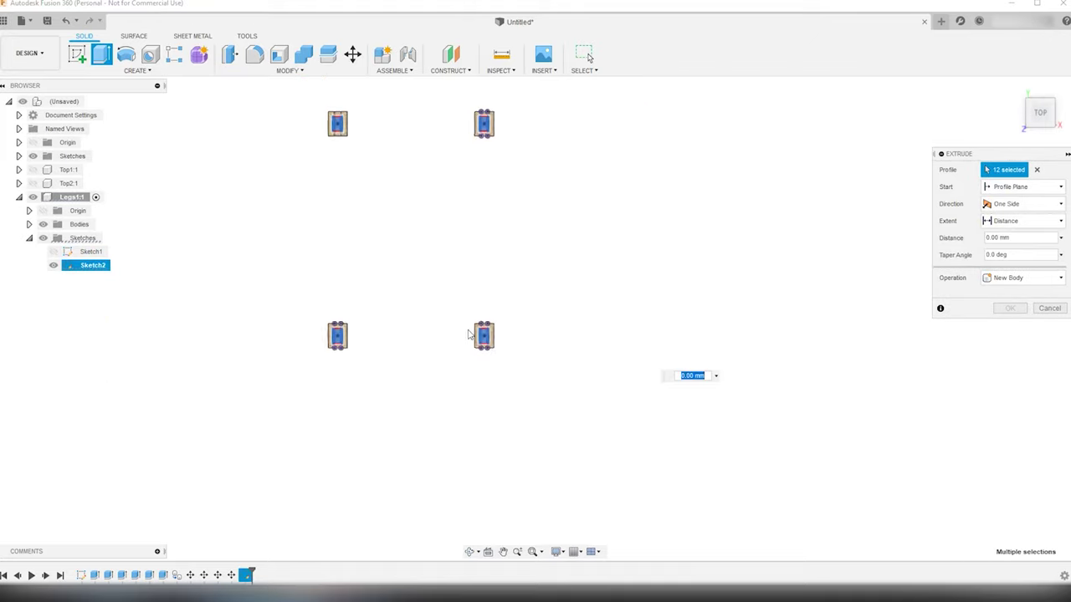
pyautogui.scroll(-2, 470, 334)
pyautogui.scroll(2, 461, 359)
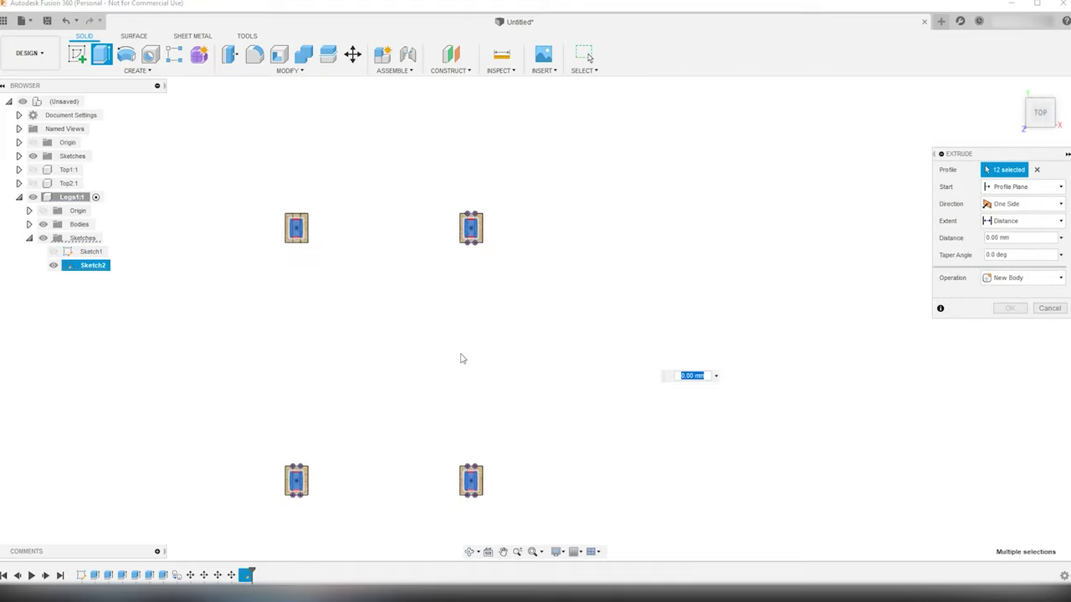
pyautogui.keyDown('shift'); pyautogui.moveTo(461, 359); pyautogui.dragTo(438, 304, button='middle'); pyautogui.keyUp('shift')
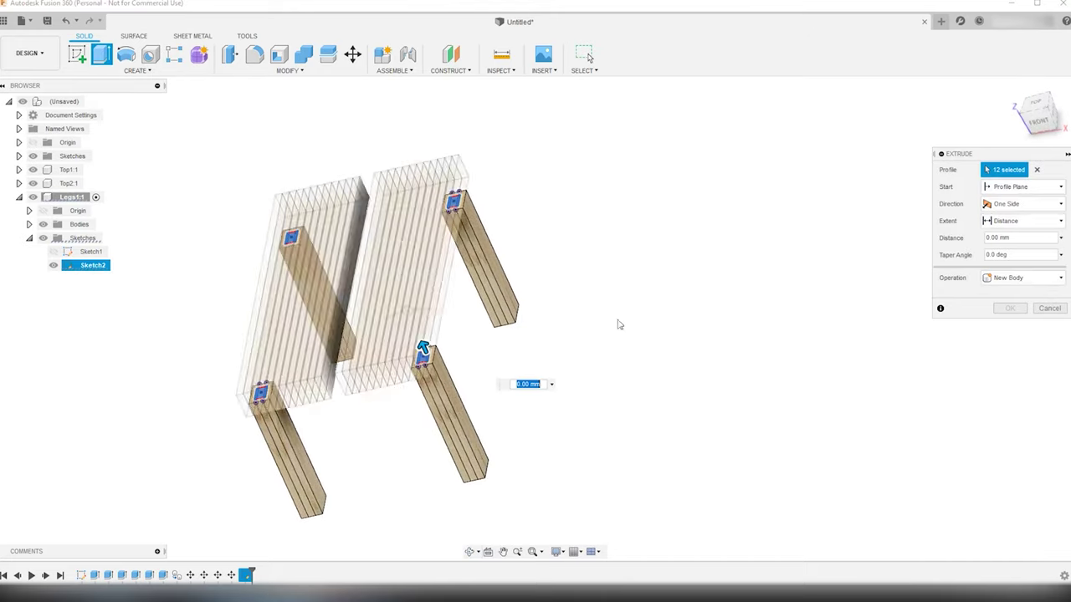
pyautogui.keyDown('shift'); pyautogui.moveTo(616, 319); pyautogui.dragTo(471, 282, button='middle'); pyautogui.keyUp('shift')
pyautogui.scroll(5, 475, 282)
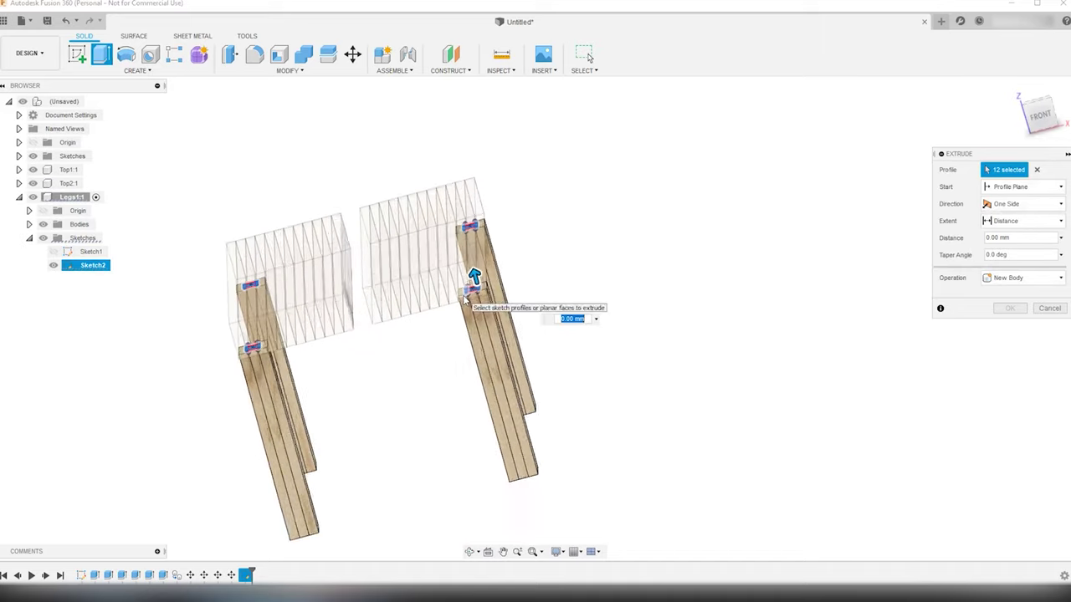
pyautogui.moveTo(499, 264); pyautogui.dragTo(481, 210)
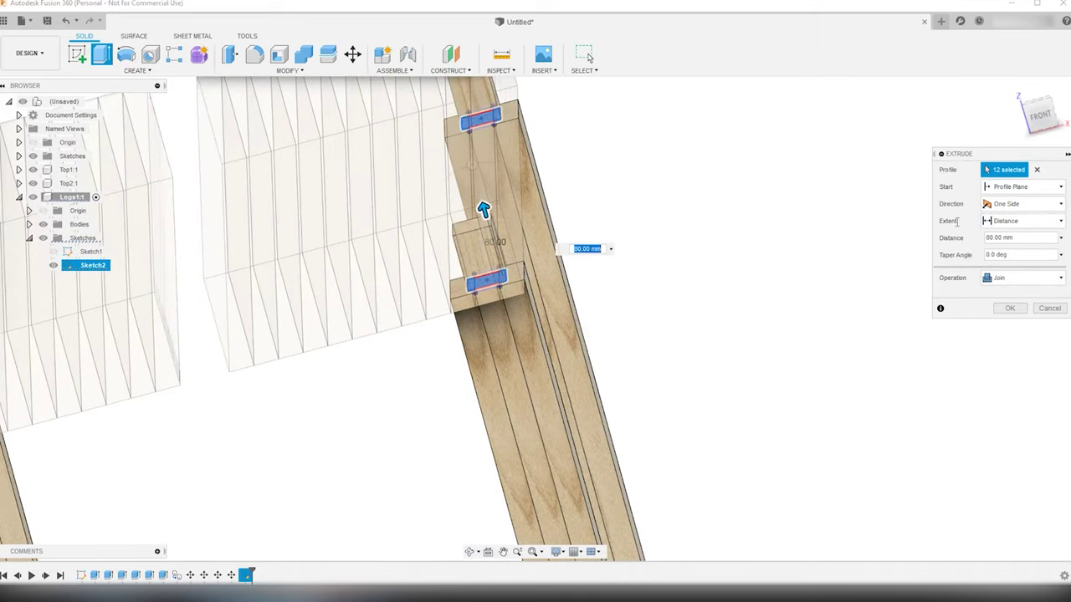
pyautogui.click(1042, 115)
pyautogui.click(1065, 119)
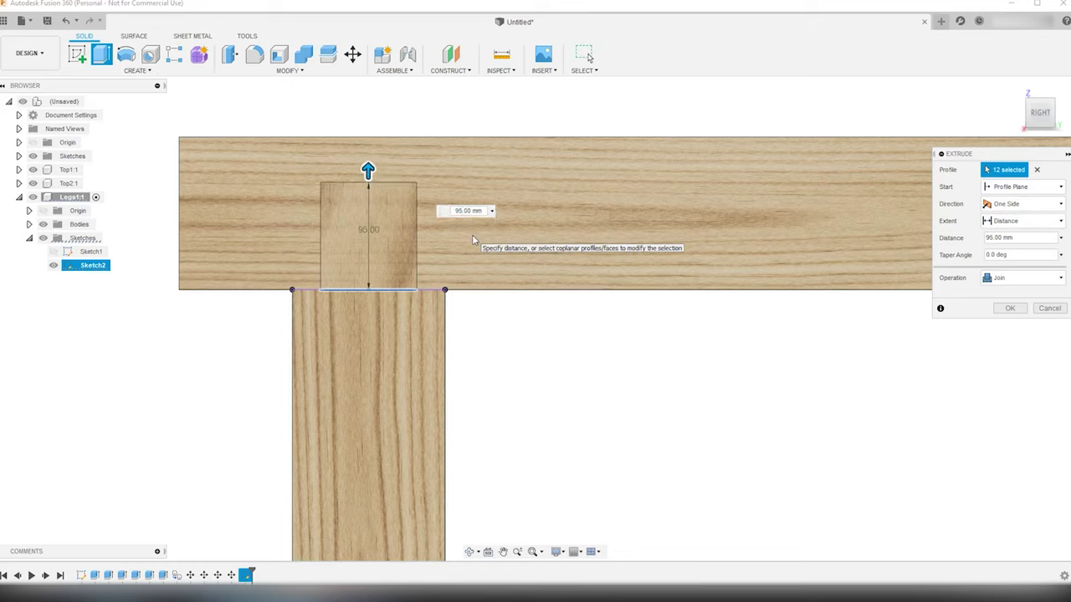
# Hide both tabletop components and complete the tenon extrusion with the Join operation.
pyautogui.click(1022, 278)
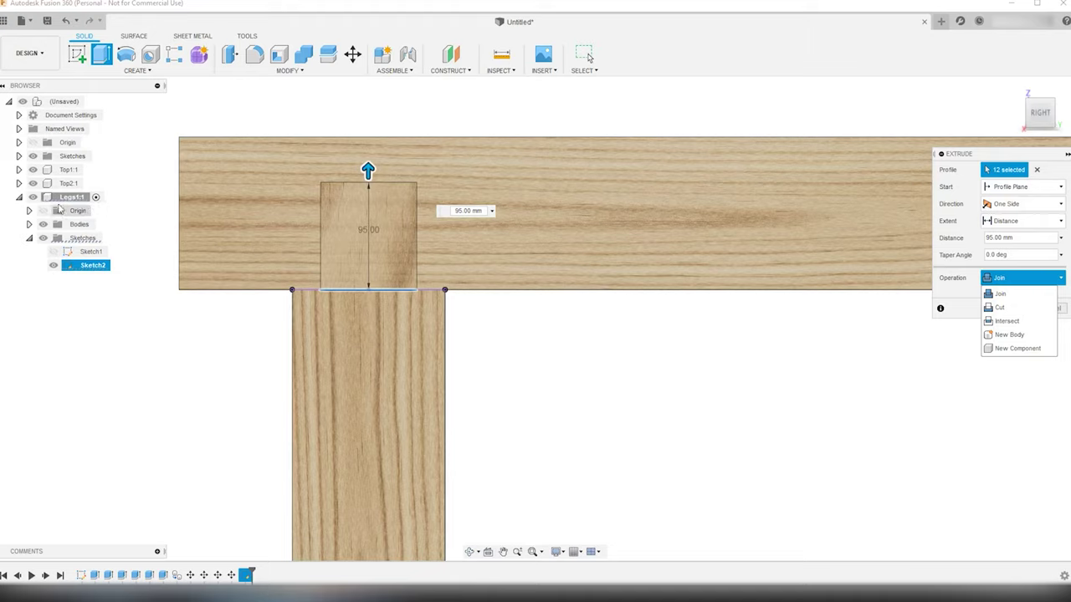
pyautogui.click(35, 189)
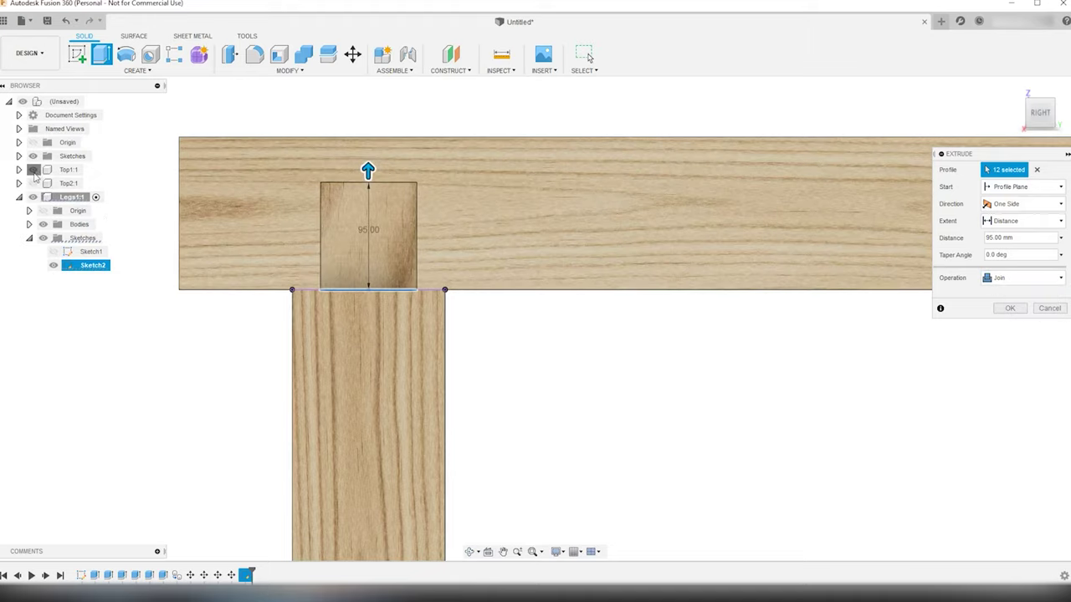
pyautogui.click(33, 170)
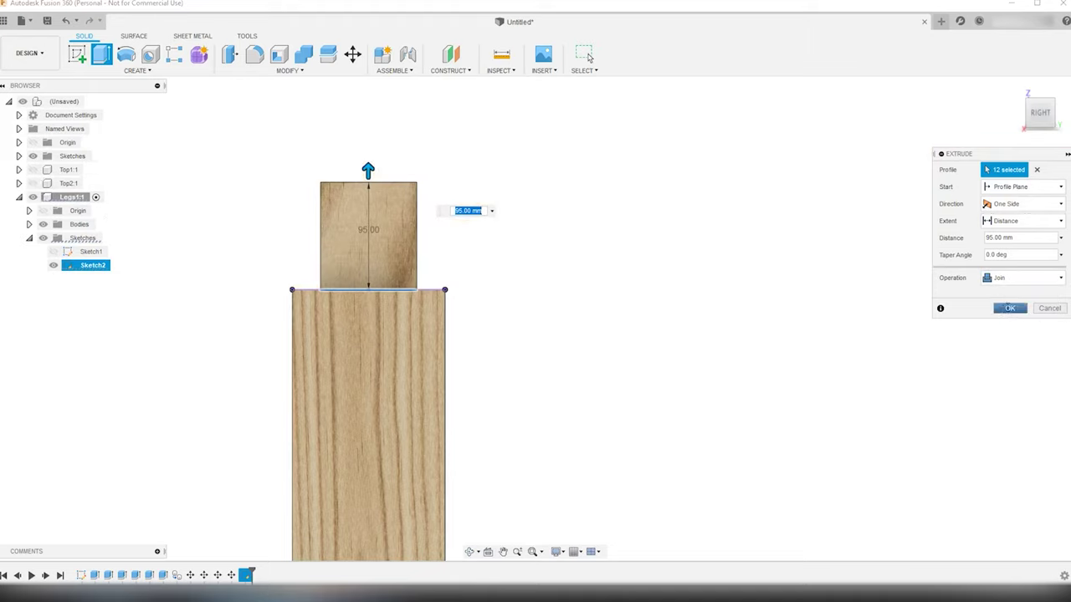
pyautogui.click(1010, 308)
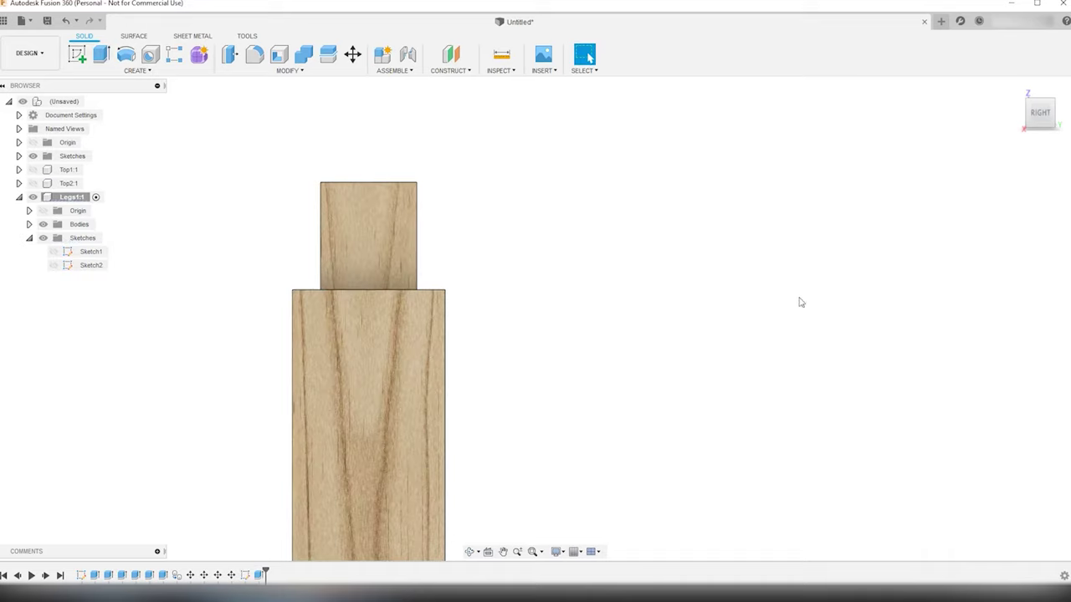
# Show the Top2 and Top1 components above the four tenoned legs.
pyautogui.scroll(-5, 582, 299)
pyautogui.scroll(1, 582, 298)
pyautogui.keyDown('shift'); pyautogui.moveTo(582, 298); pyautogui.dragTo(620, 310, button='middle'); pyautogui.keyUp('shift')
pyautogui.scroll(-5, 620, 310)
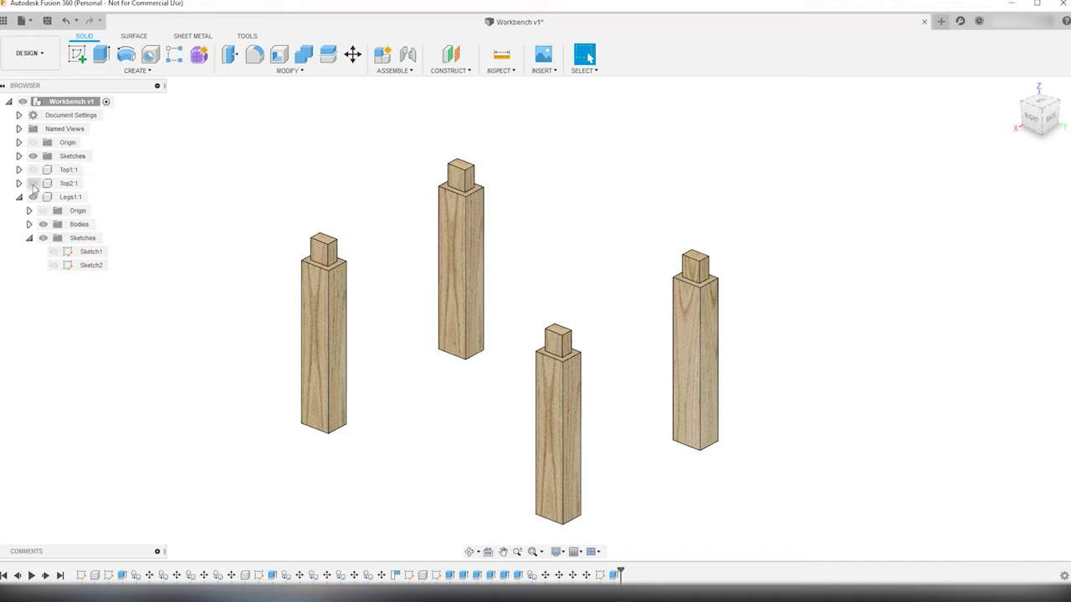
pyautogui.click(34, 185)
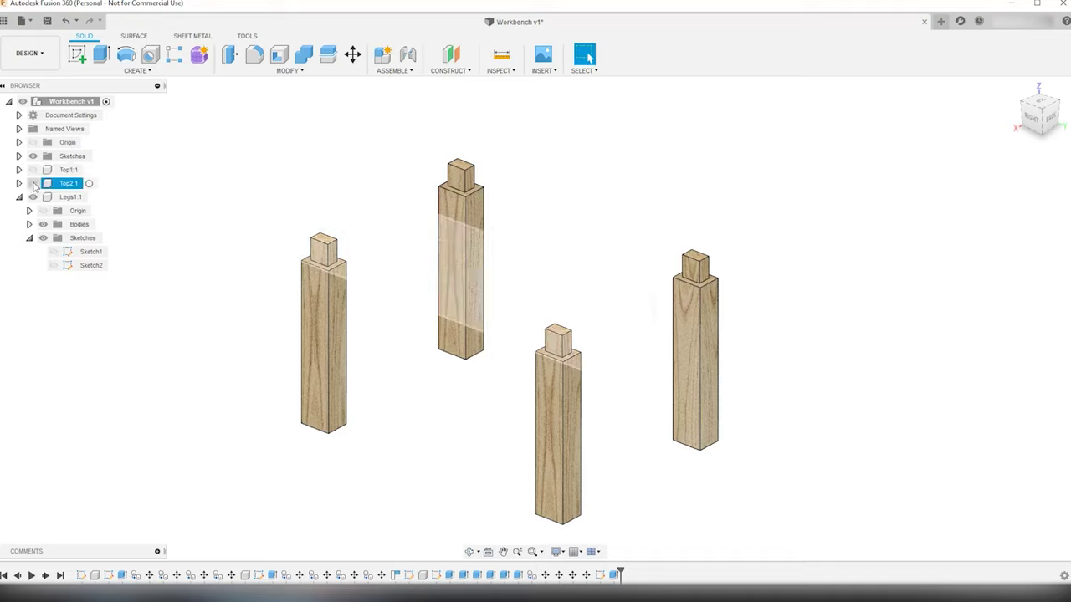
pyautogui.click(33, 184)
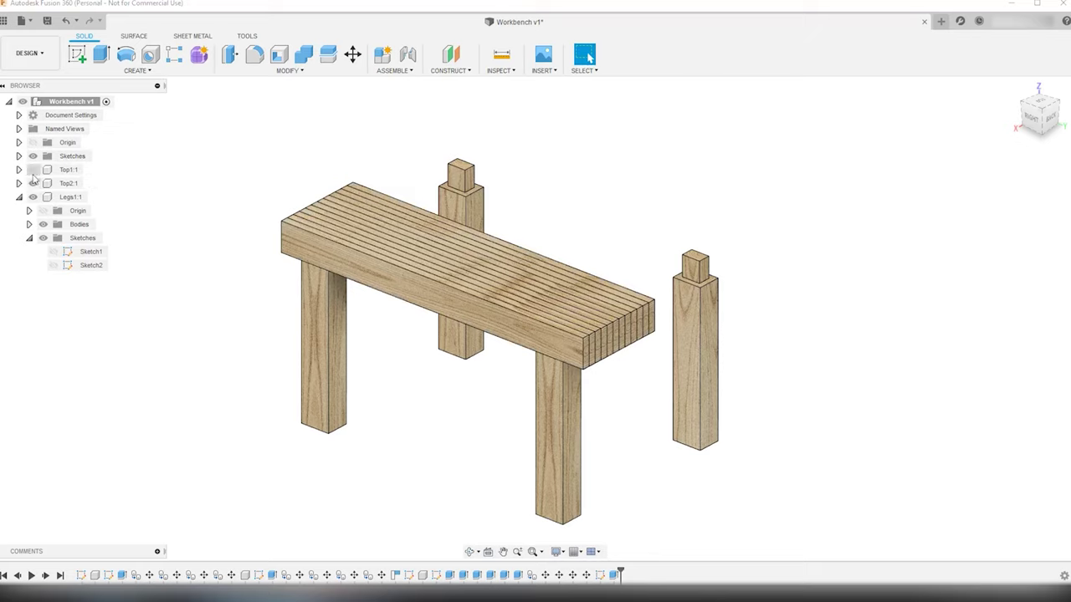
pyautogui.click(34, 170)
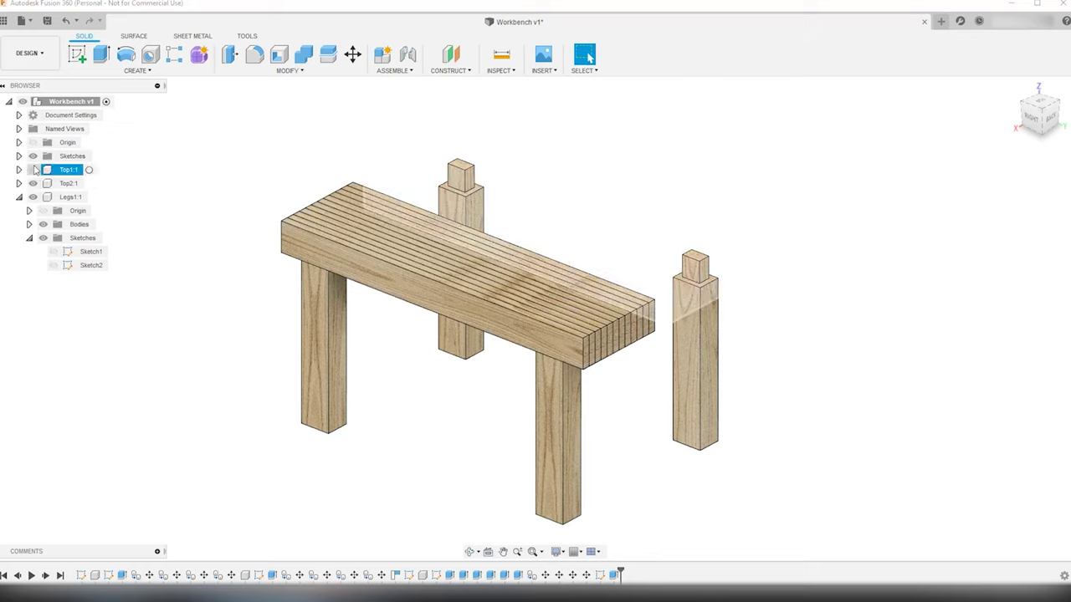
pyautogui.click(34, 170)
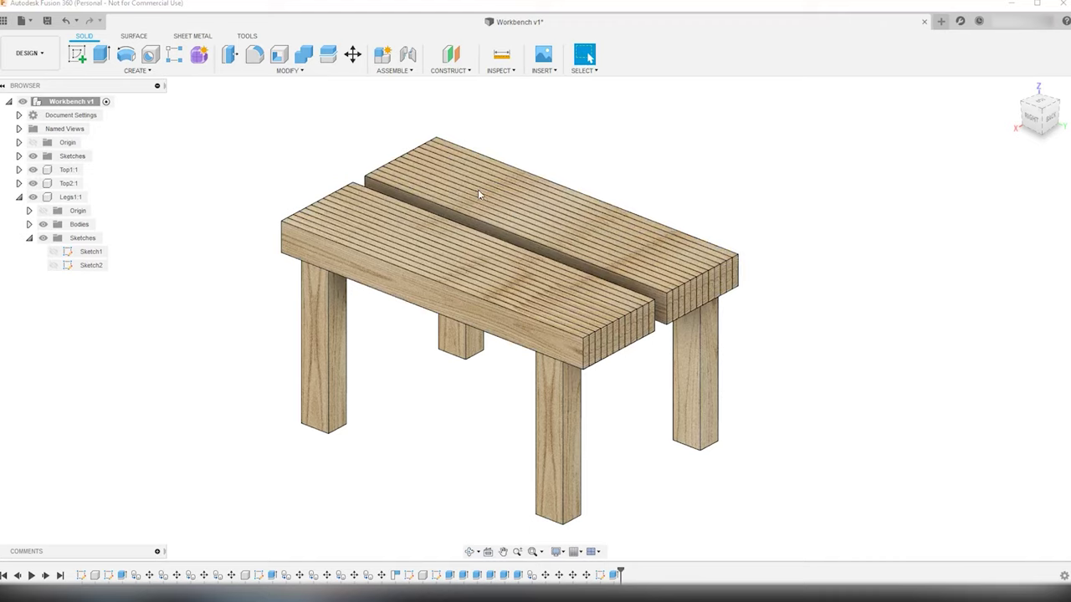
pyautogui.scroll(-2, 519, 191)
pyautogui.scroll(4, 572, 182)
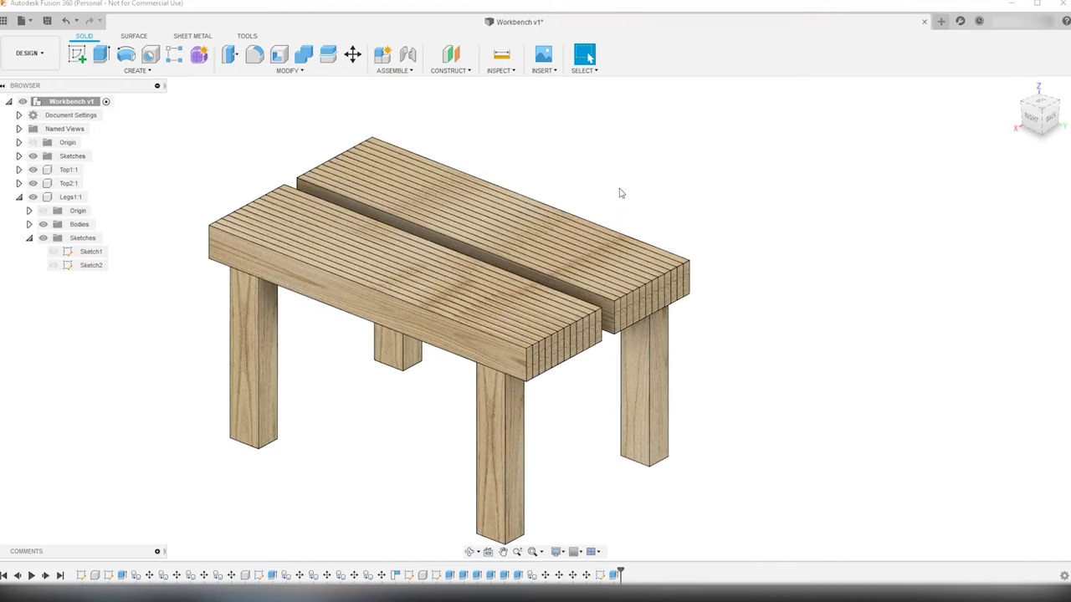
pyautogui.keyDown('shift'); pyautogui.moveTo(624, 198); pyautogui.dragTo(617, 297, button='middle'); pyautogui.keyUp('shift')
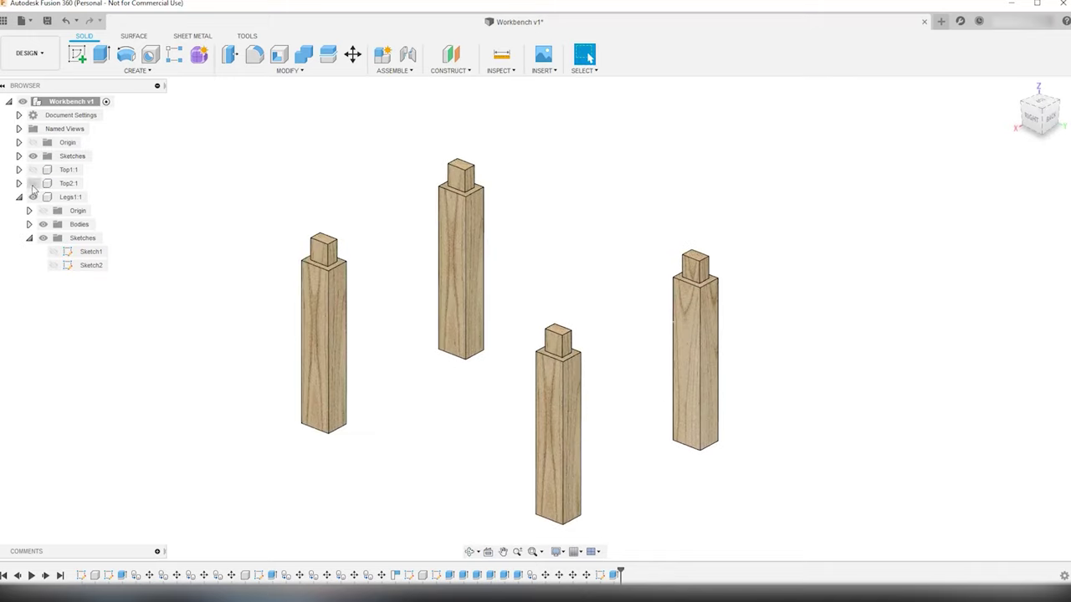
# Make both tabletop halves visible again to inspect the assembled workbench.
pyautogui.click(34, 184)
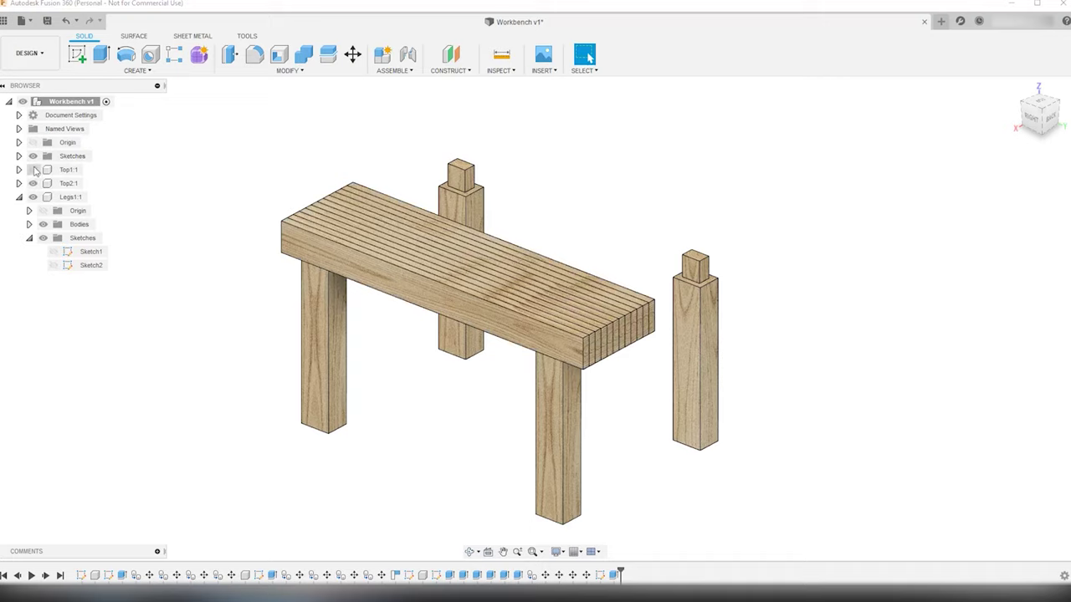
pyautogui.click(33, 170)
pyautogui.keyDown('shift'); pyautogui.moveTo(477, 189); pyautogui.dragTo(580, 189, button='middle'); pyautogui.keyUp('shift')
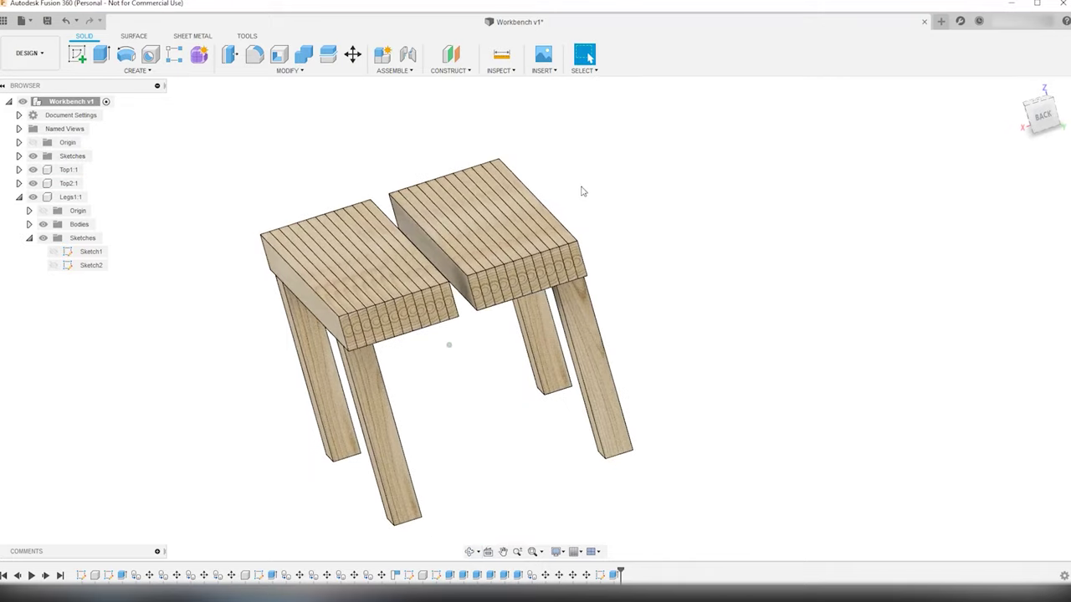
# Cut the leg tenon out of Top1's Body2 board with Combine, using the leg as the tool body and keeping it.
pyautogui.click(71, 197)
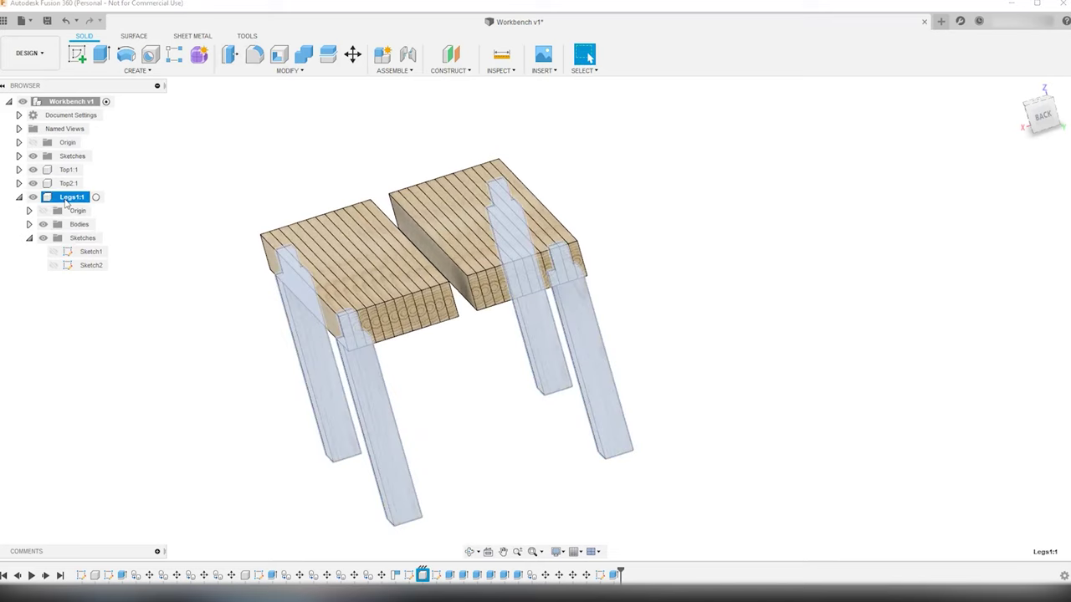
pyautogui.click(297, 77)
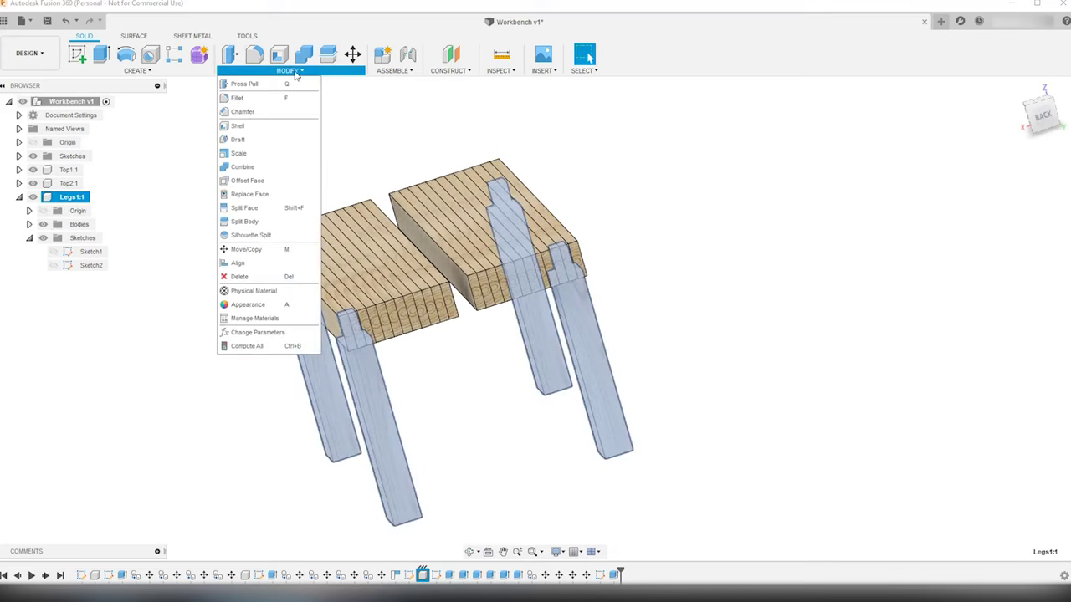
pyautogui.click(273, 168)
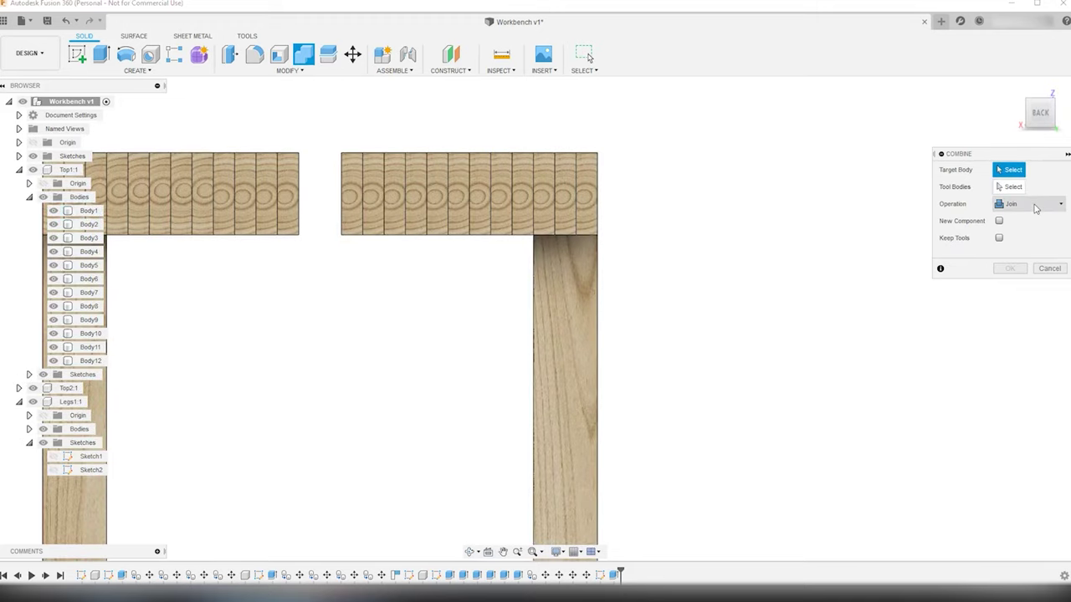
pyautogui.click(1034, 206)
pyautogui.click(1031, 234)
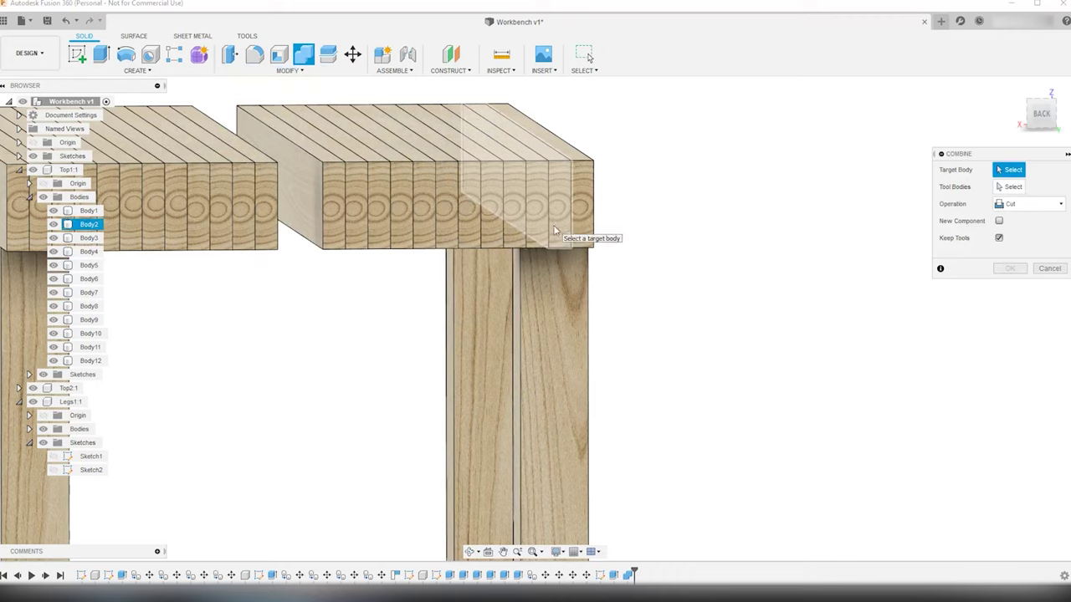
pyautogui.click(554, 230)
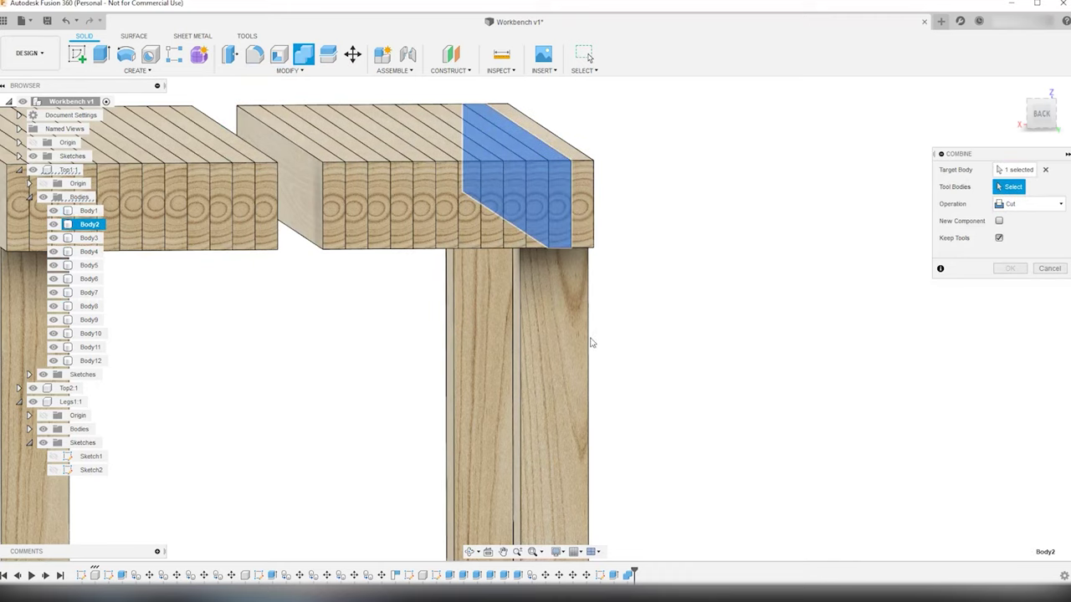
pyautogui.click(556, 342)
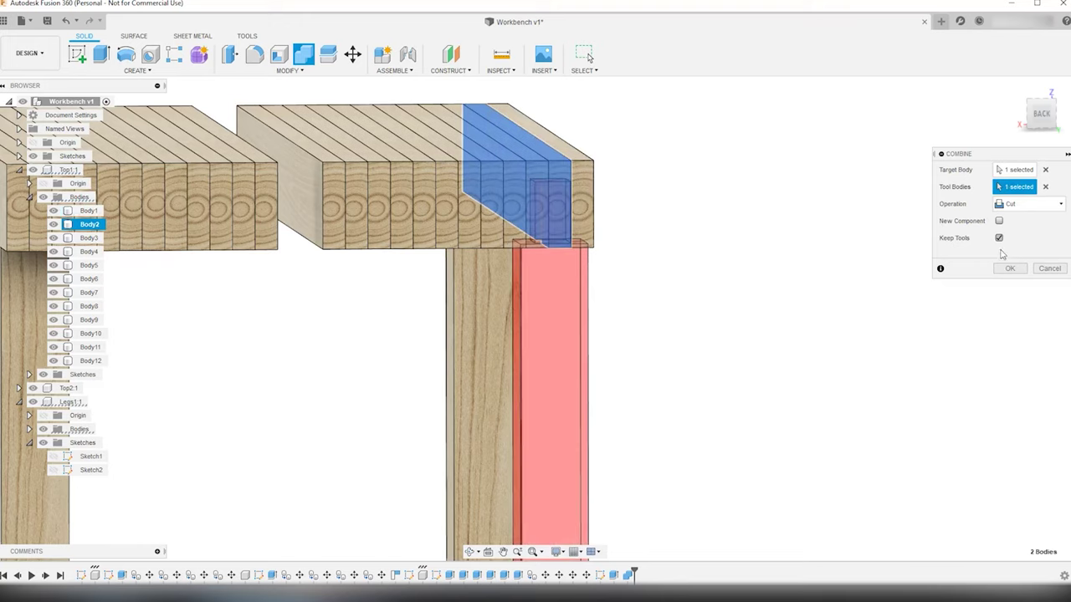
pyautogui.click(1010, 269)
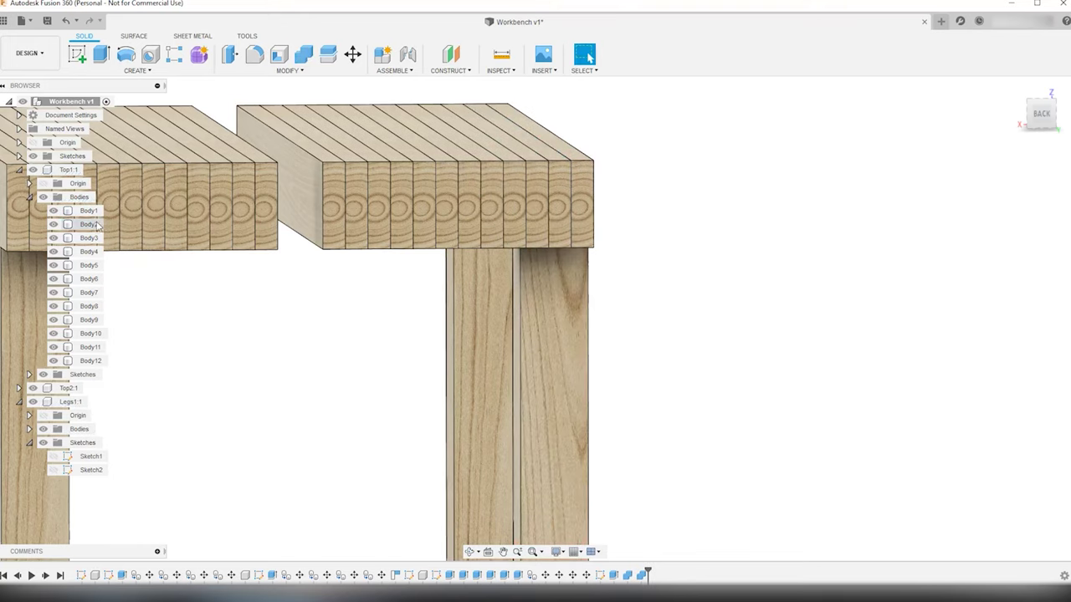
# Cut the same leg tenon out of Top1's Body3 board with Combine, keeping the leg as a tool body.
pyautogui.click(279, 55)
pyautogui.click(287, 70)
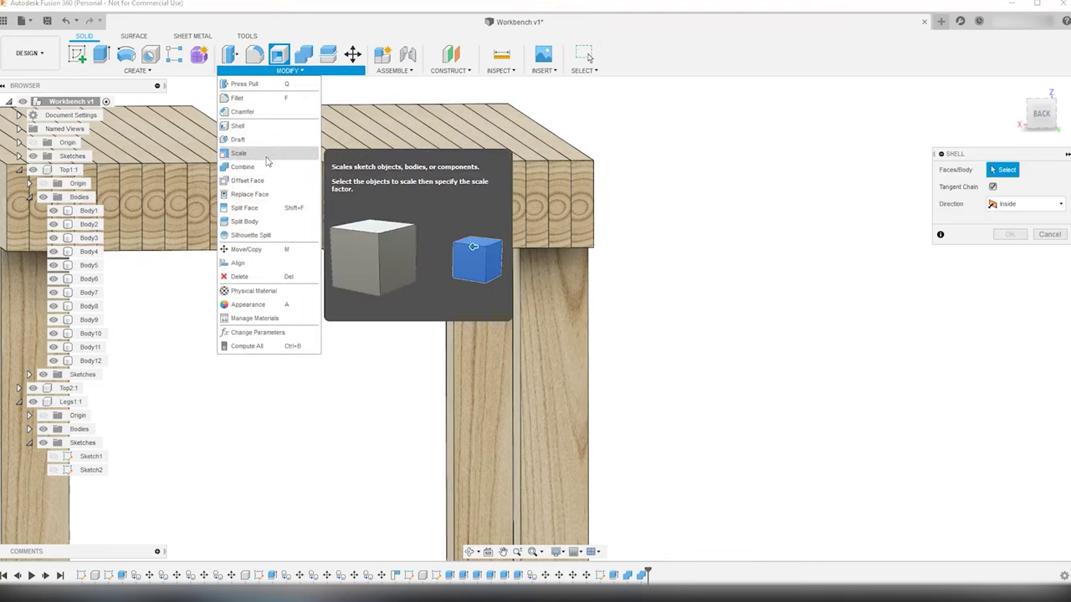
pyautogui.click(243, 167)
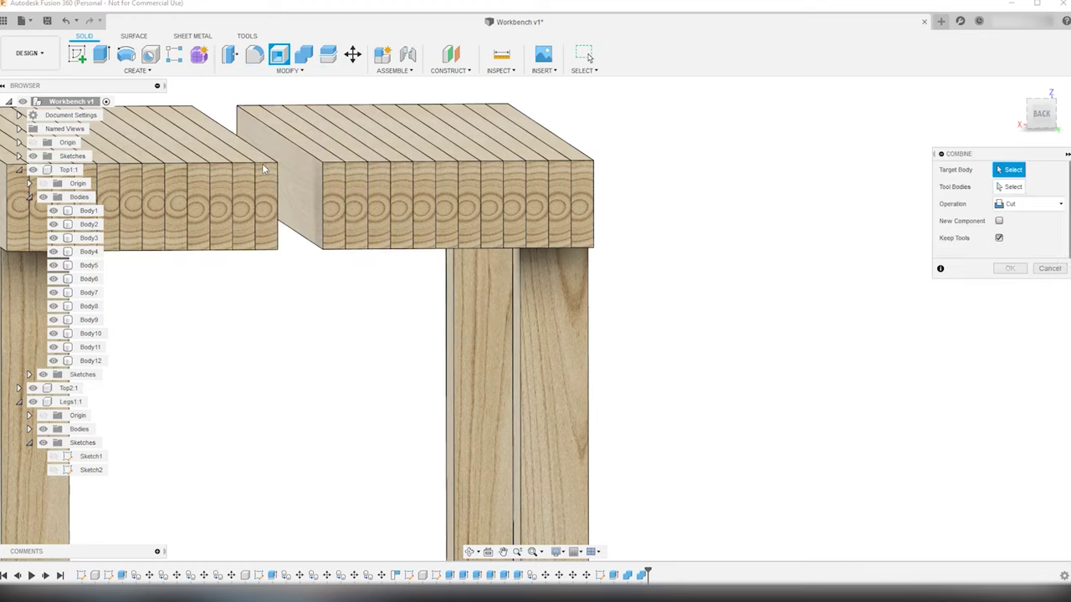
pyautogui.click(88, 239)
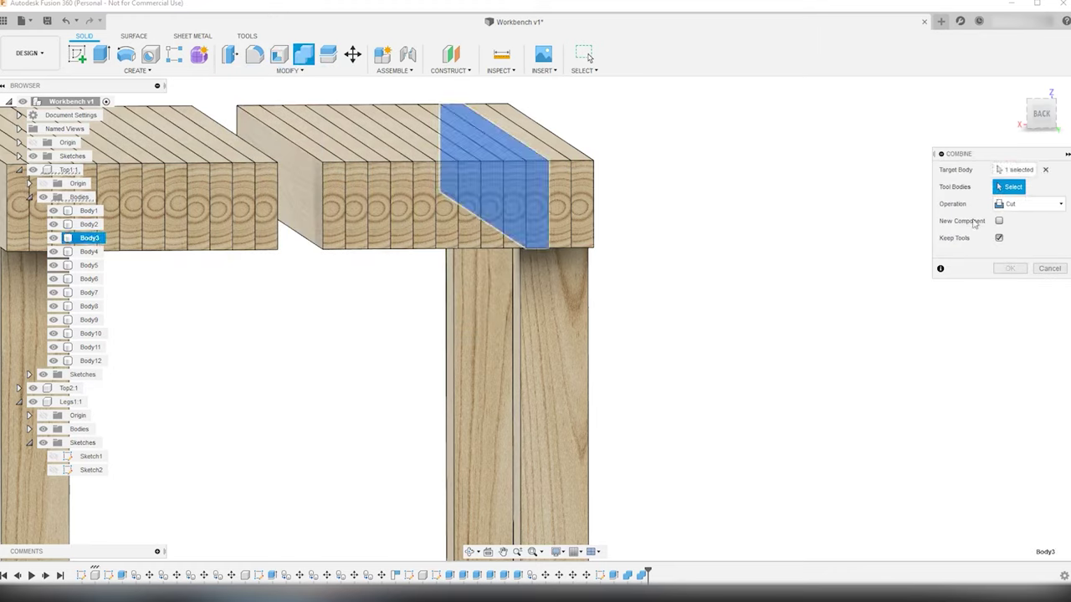
pyautogui.click(551, 333)
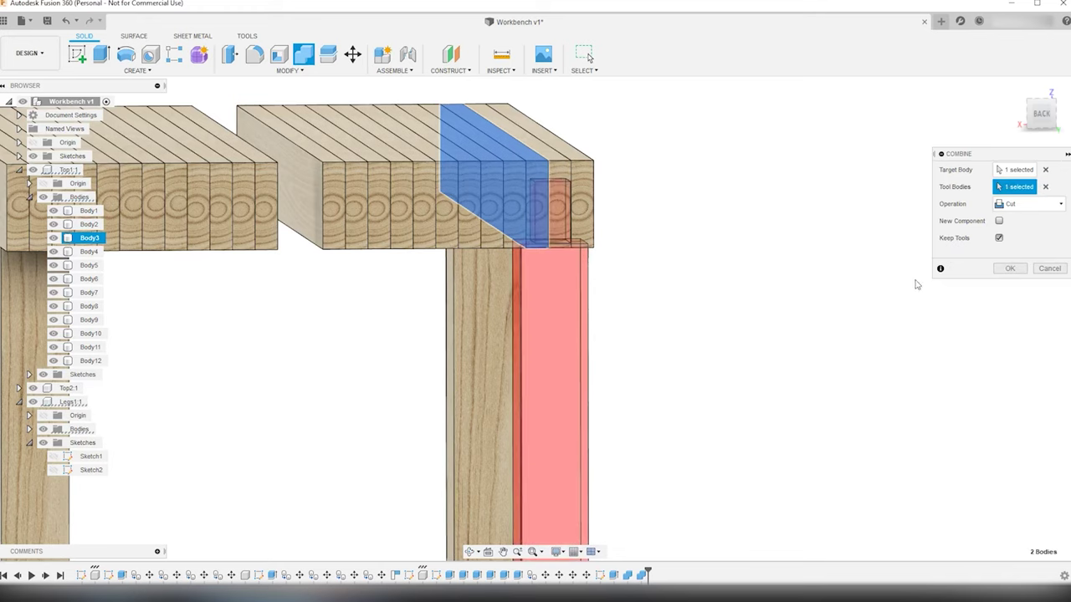
pyautogui.click(1010, 269)
# Cut the remaining leg tenons out of the tabletop boards and hide the Legs1 component to expose the mortises.
pyautogui.keyDown('shift'); pyautogui.moveTo(719, 299); pyautogui.dragTo(560, 374, button='middle'); pyautogui.keyUp('shift')
pyautogui.scroll(-2, 560, 374)
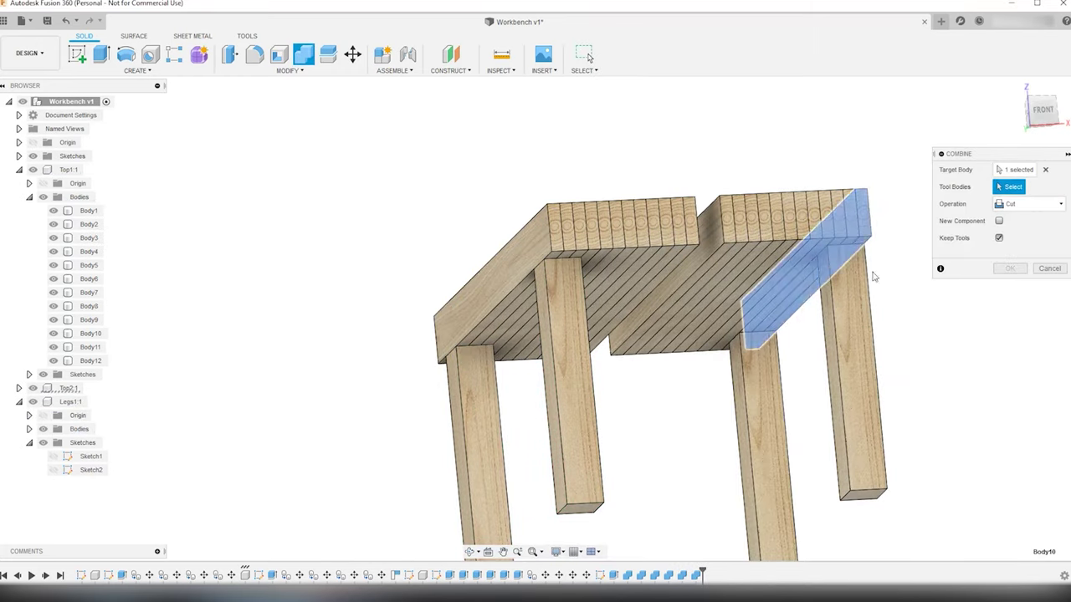
pyautogui.press('Return')
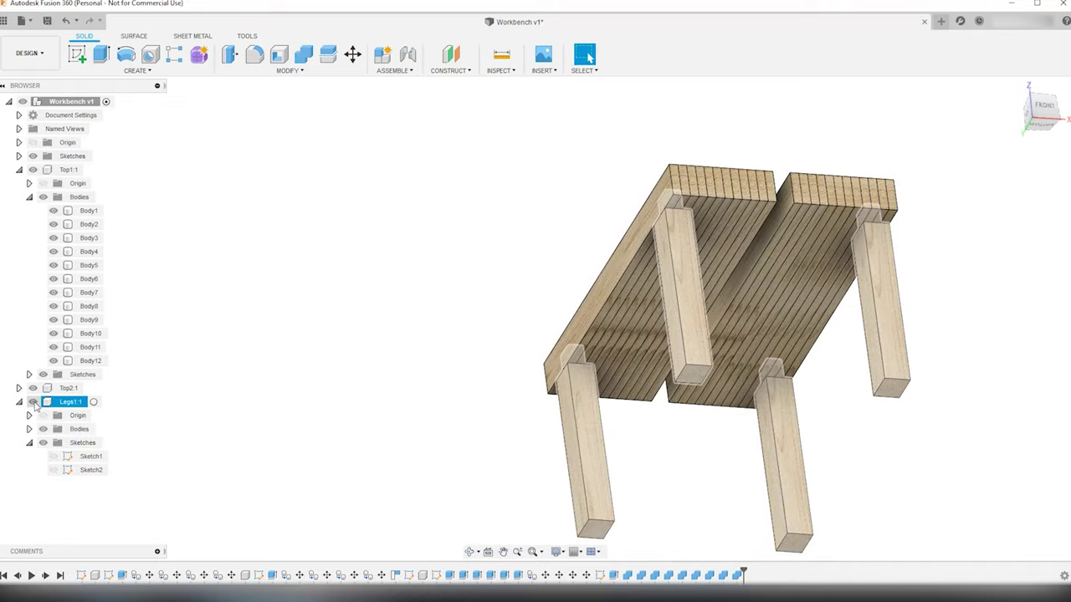
pyautogui.click(34, 403)
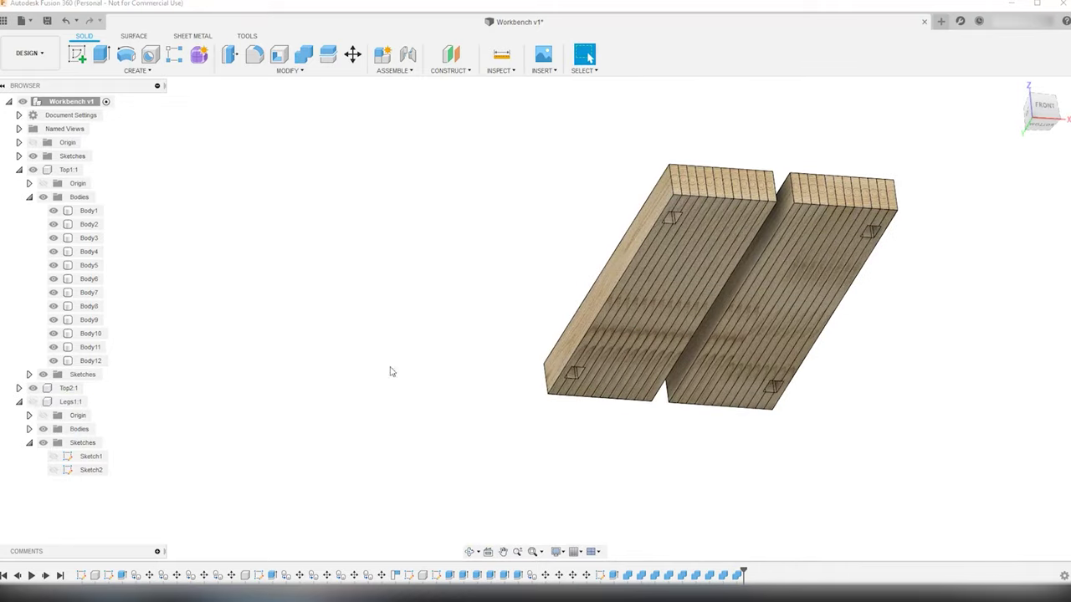
pyautogui.keyDown('shift'); pyautogui.moveTo(391, 372); pyautogui.dragTo(769, 356, button='middle'); pyautogui.keyUp('shift')
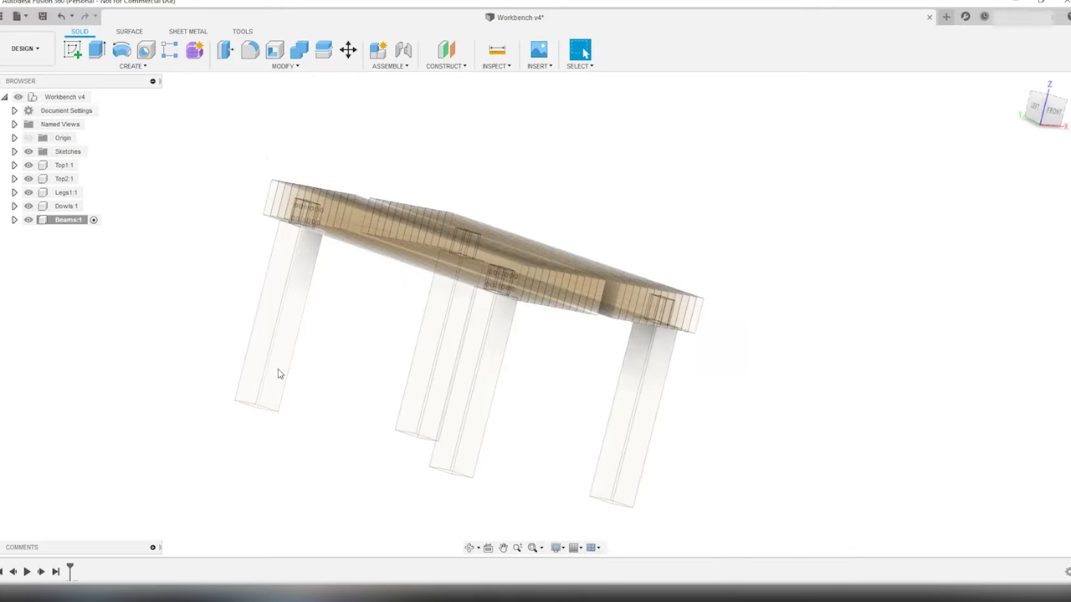
# Sketch a 35 mm wide, 90 mm high rectangle on the leg's inner face, starting at its outer edge near the foot.
pyautogui.scroll(5, 267, 363)
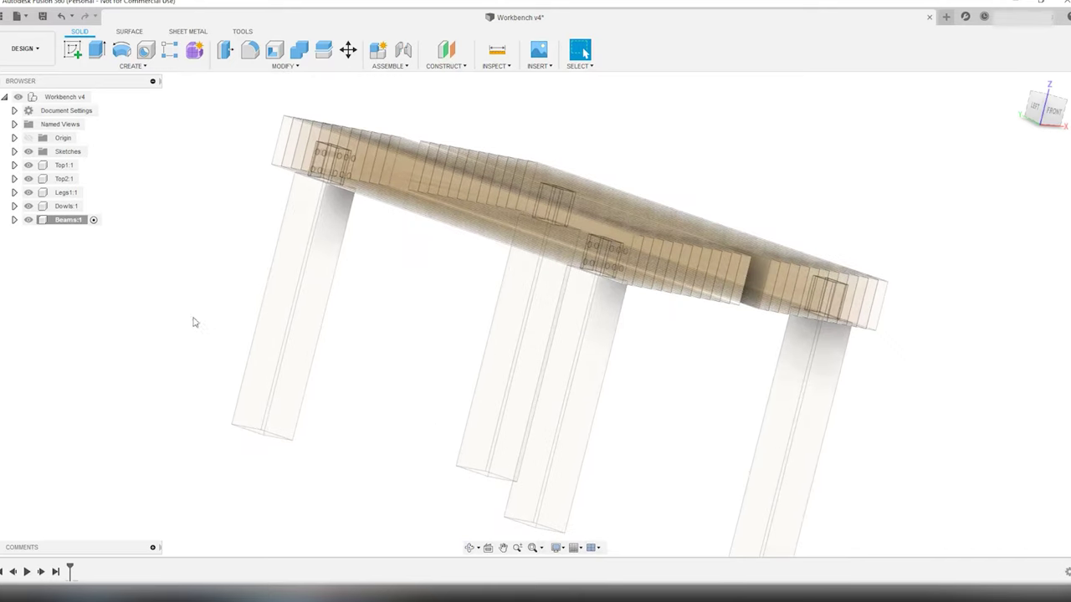
pyautogui.click(73, 50)
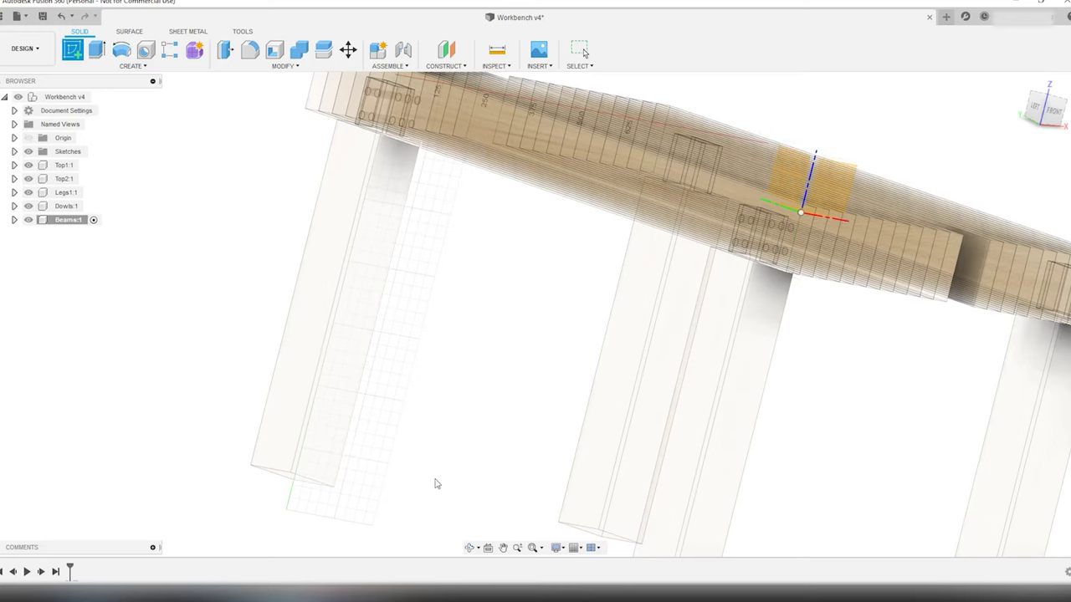
pyautogui.moveTo(621, 470)
pyautogui.keyDown('shift'); pyautogui.mouseDown(button='middle')
pyautogui.moveTo(315, 428)
pyautogui.moveTo(321, 410)
pyautogui.mouseUp(button='middle'); pyautogui.keyUp('shift')
pyautogui.click(326, 416)
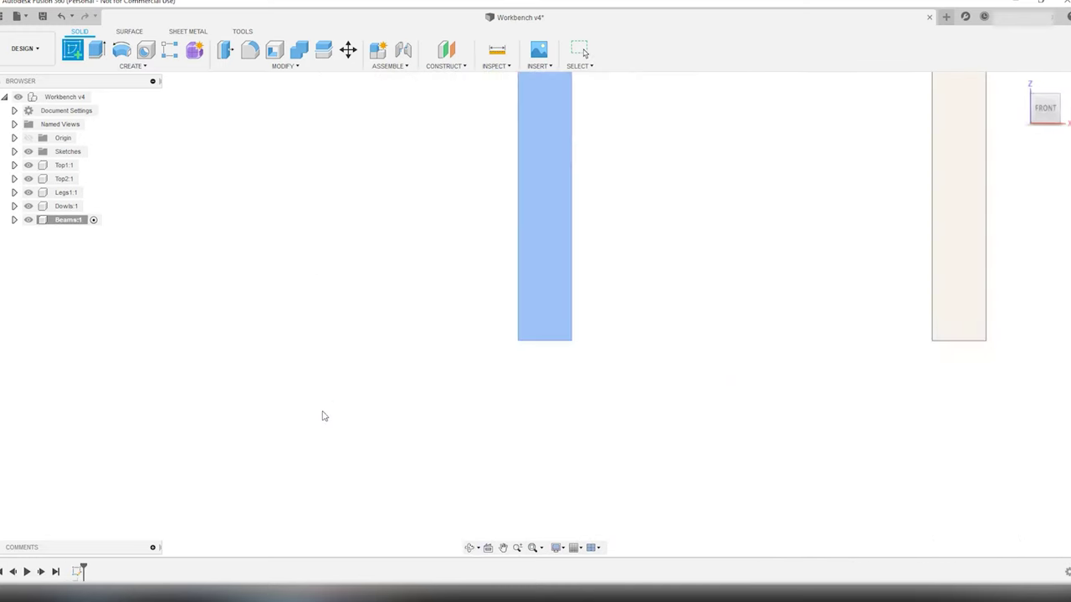
pyautogui.scroll(6, 473, 393)
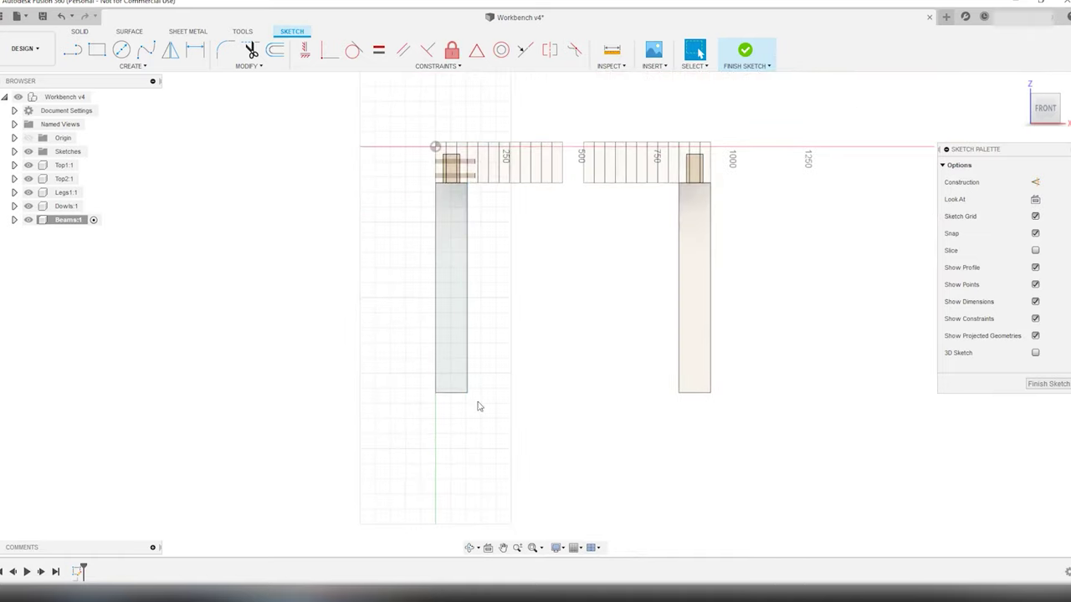
pyautogui.click(97, 49)
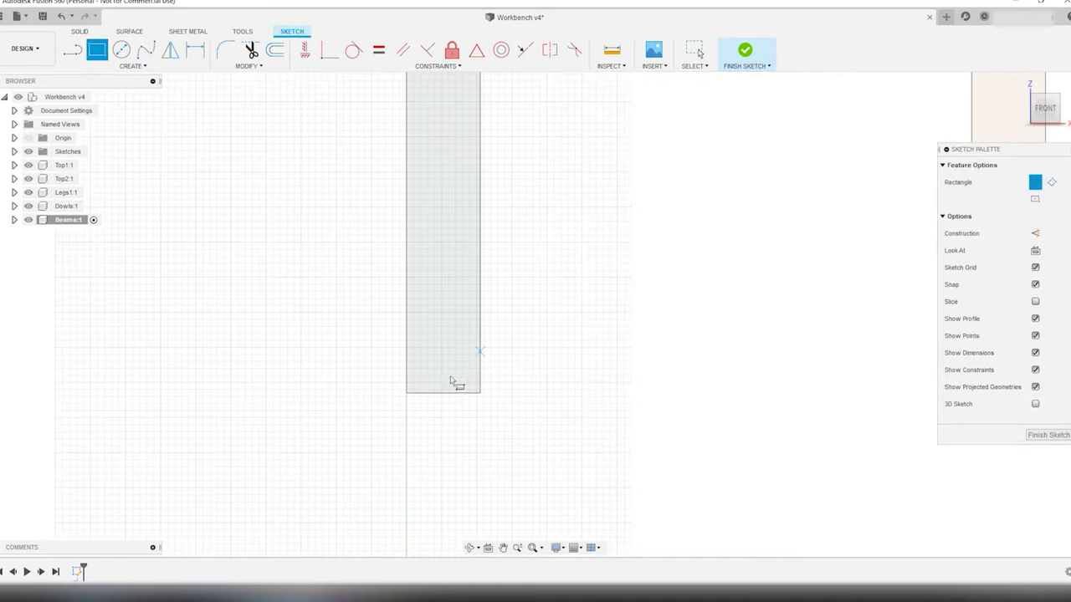
pyautogui.click(407, 355)
pyautogui.scroll(2, 428, 312)
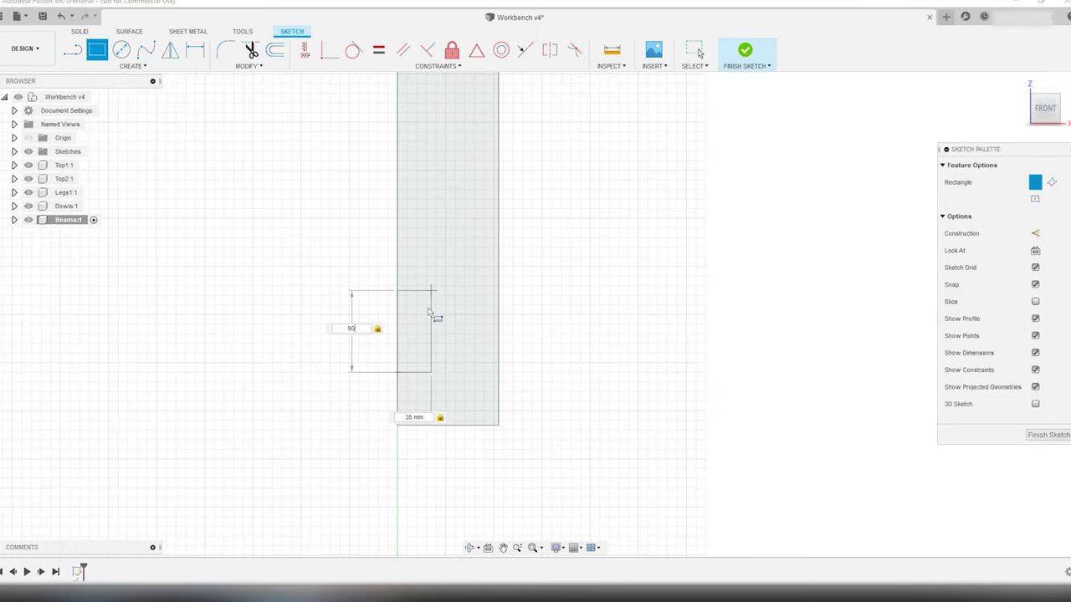
pyautogui.click(428, 312)
pyautogui.press('Escape')
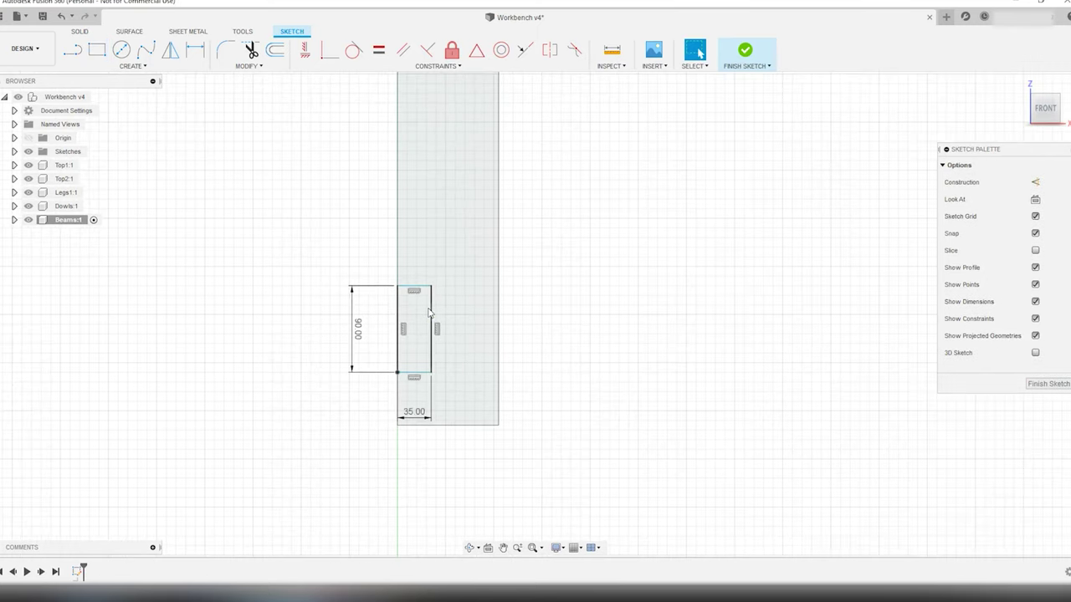
# Add a second 35 × 90 mm rectangle directly beside the first one and finish the sketch.
pyautogui.click(96, 52)
pyautogui.click(431, 287)
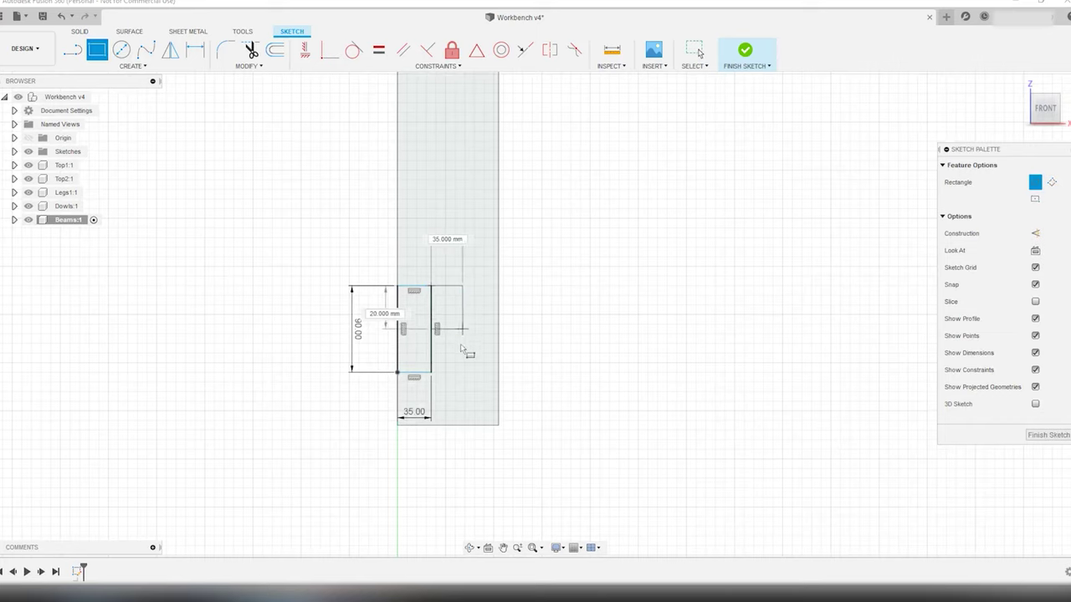
pyautogui.click(465, 372)
pyautogui.press('Escape')
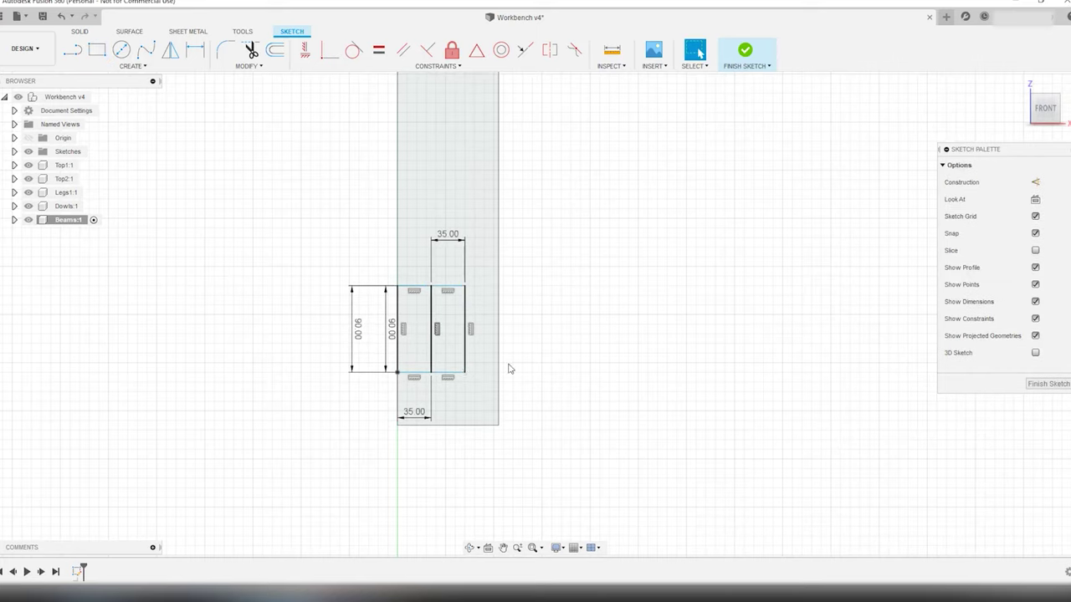
pyautogui.moveTo(509, 369)
pyautogui.keyDown('shift'); pyautogui.mouseDown(button='middle')
pyautogui.moveTo(526, 304)
pyautogui.moveTo(519, 326)
pyautogui.moveTo(535, 338)
pyautogui.moveTo(540, 329)
pyautogui.moveTo(524, 280)
pyautogui.moveTo(517, 333)
pyautogui.mouseUp(button='middle'); pyautogui.keyUp('shift')
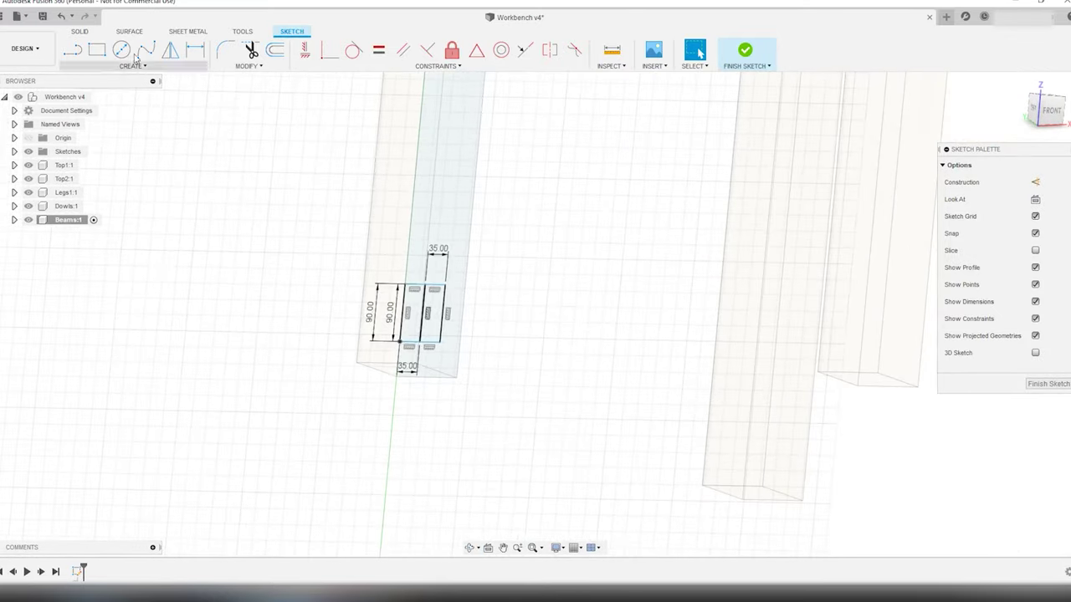
pyautogui.click(1048, 384)
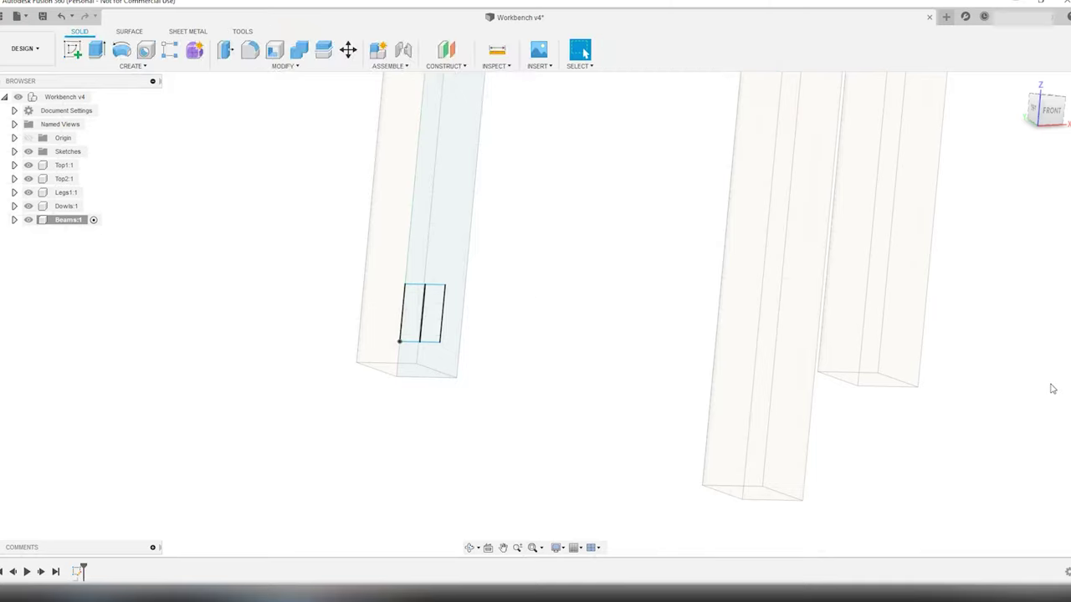
# Extrude the rectangle at the leg's outer edge 1030 mm to the opposite leg as a new body.
pyautogui.click(96, 51)
pyautogui.click(412, 322)
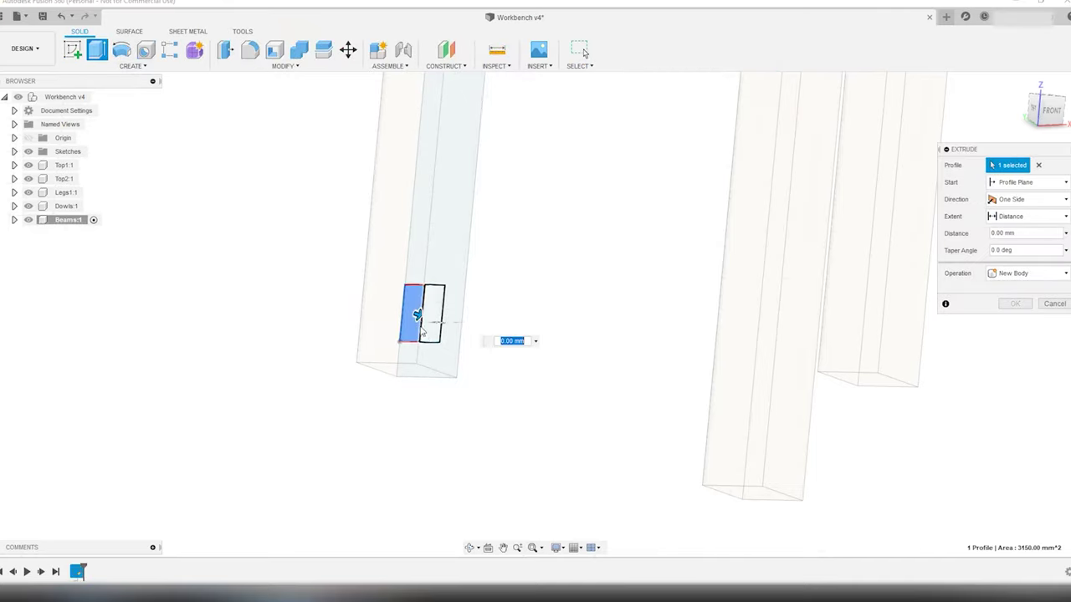
pyautogui.moveTo(417, 315); pyautogui.dragTo(485, 343)
pyautogui.keyDown('shift'); pyautogui.moveTo(468, 399); pyautogui.dragTo(757, 508, button='middle'); pyautogui.keyUp('shift')
pyautogui.moveTo(835, 492); pyautogui.dragTo(827, 495)
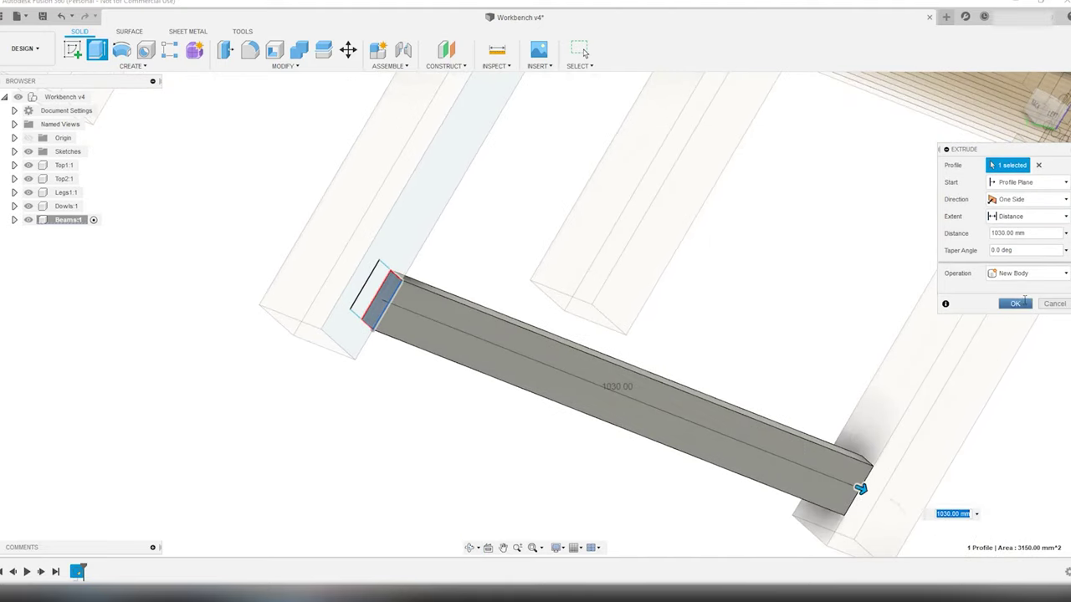
pyautogui.click(1015, 304)
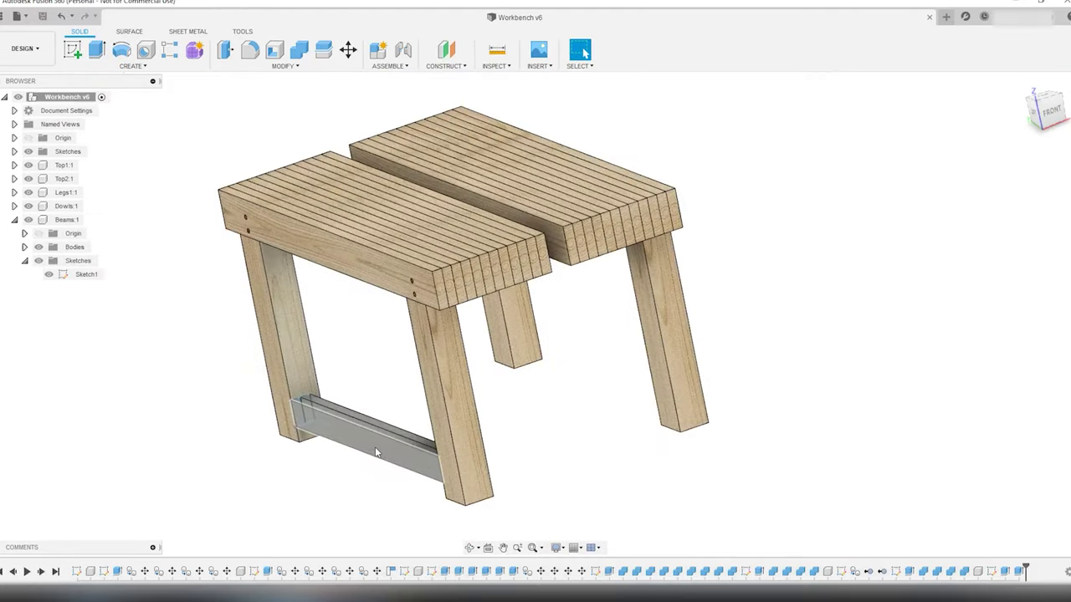
# Hide the Legs1 component and start a sketch on the exposed end face of the two-board beam.
pyautogui.scroll(5, 375, 447)
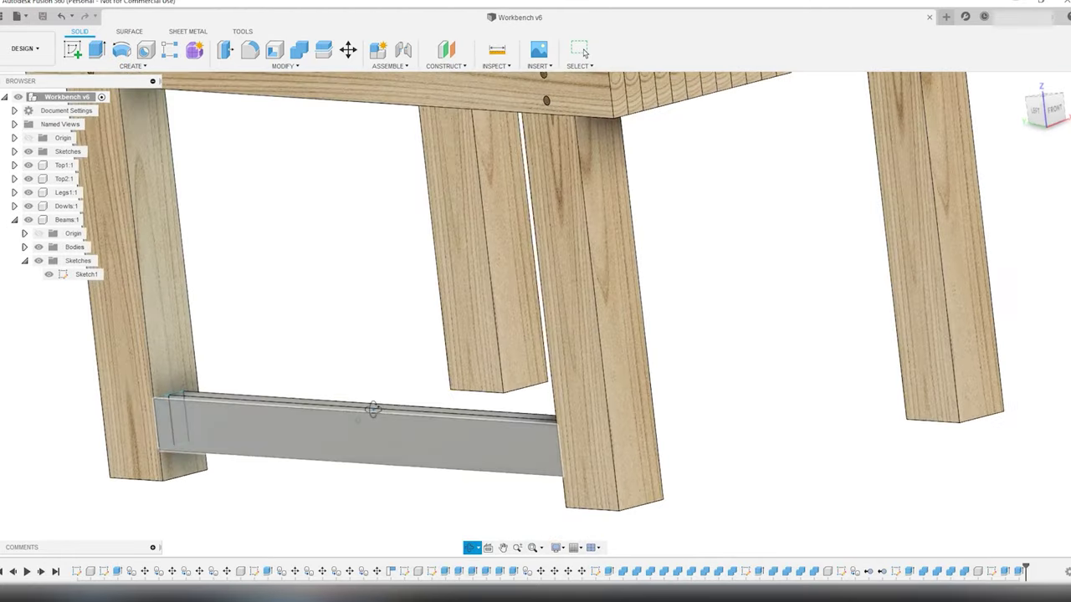
pyautogui.keyDown('shift'); pyautogui.moveTo(373, 409); pyautogui.dragTo(343, 423, button='middle'); pyautogui.keyUp('shift')
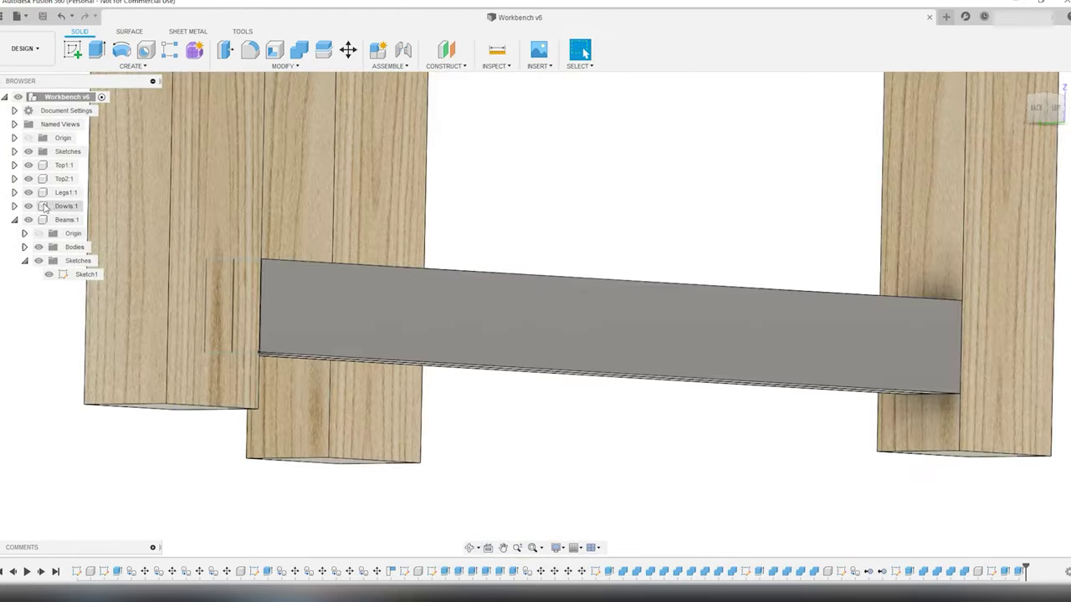
pyautogui.click(28, 193)
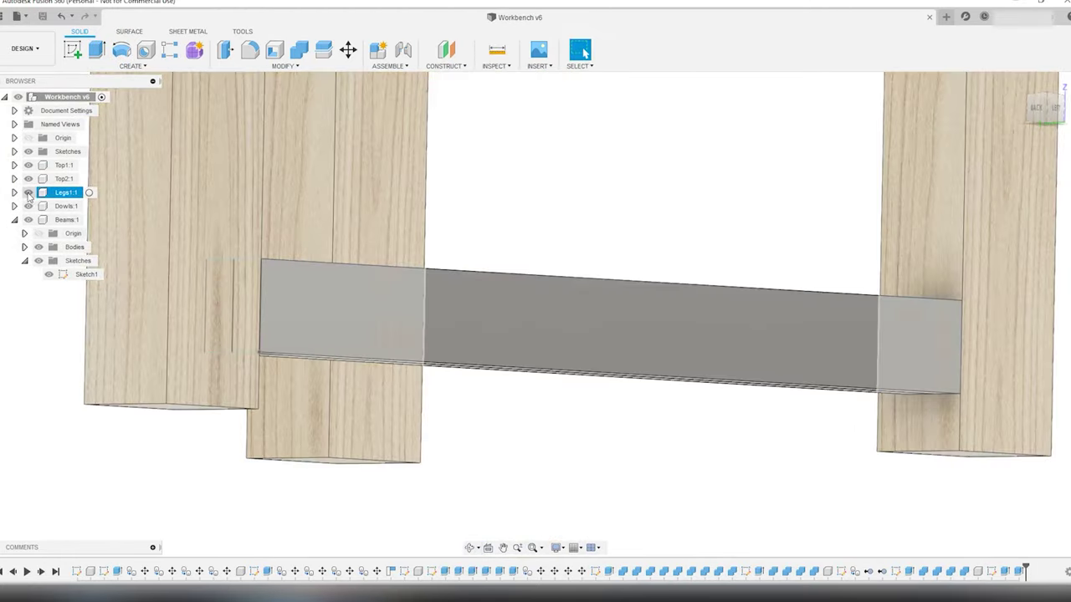
pyautogui.click(27, 192)
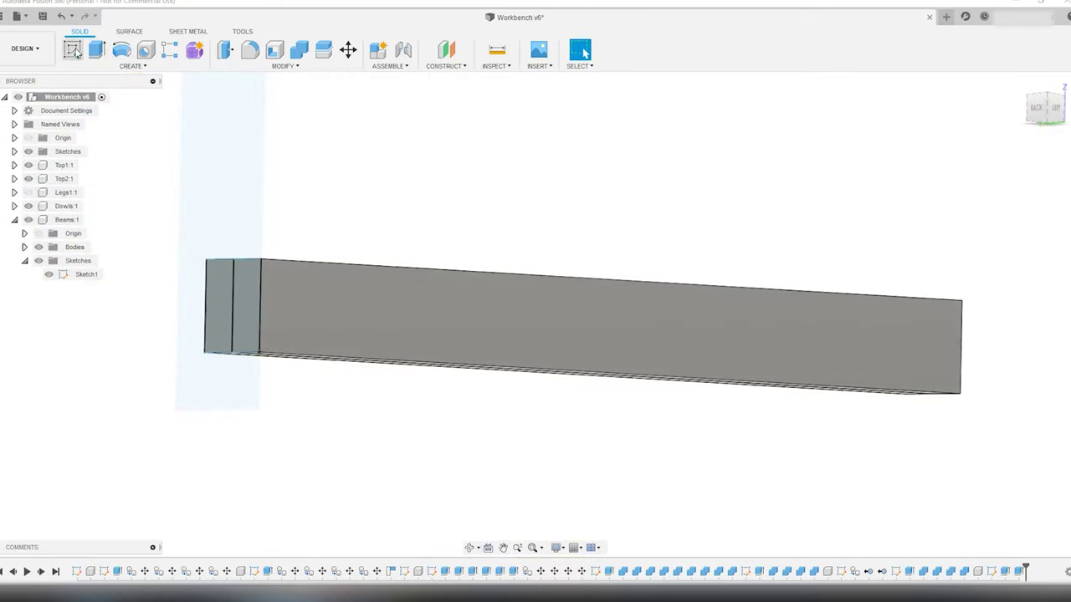
pyautogui.click(73, 50)
pyautogui.click(248, 317)
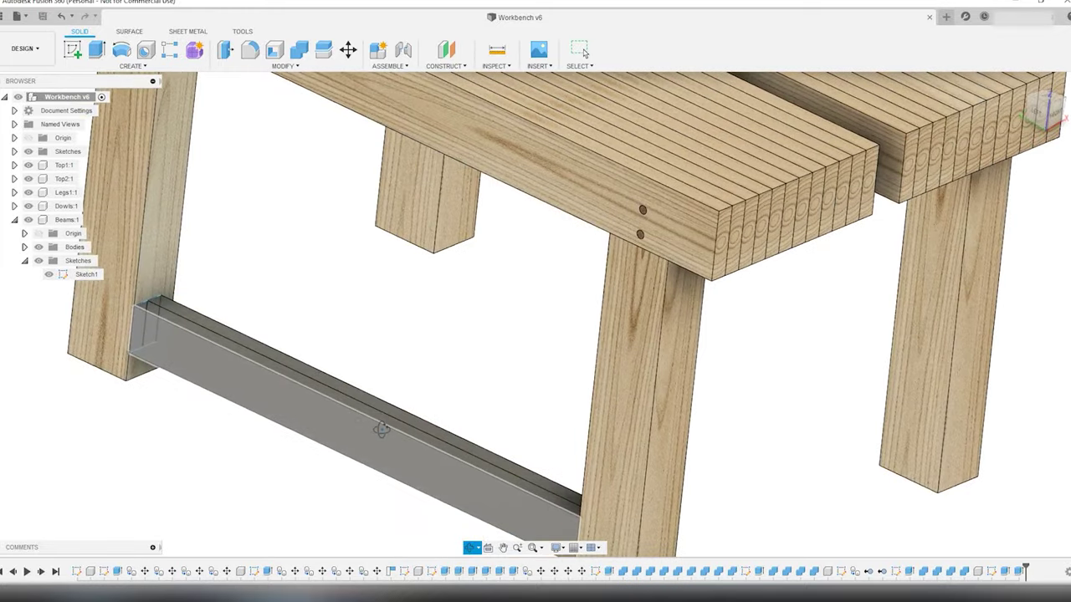
pyautogui.moveTo(382, 430)
pyautogui.keyDown('shift'); pyautogui.mouseDown(button='middle')
pyautogui.moveTo(359, 416)
pyautogui.moveTo(371, 426)
pyautogui.mouseUp(button='middle'); pyautogui.keyUp('shift')
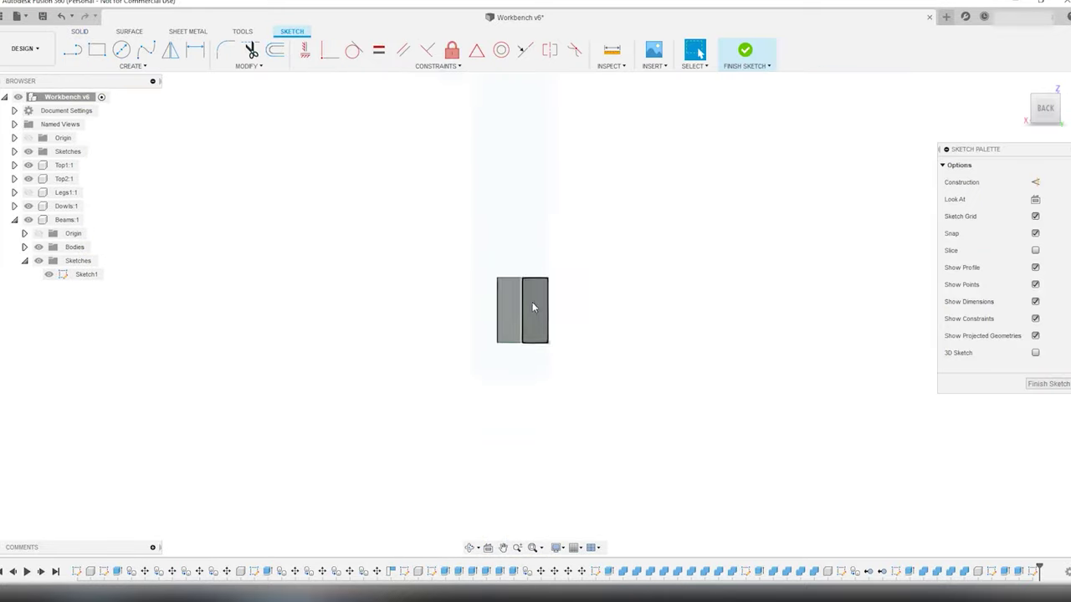
pyautogui.scroll(5, 534, 302)
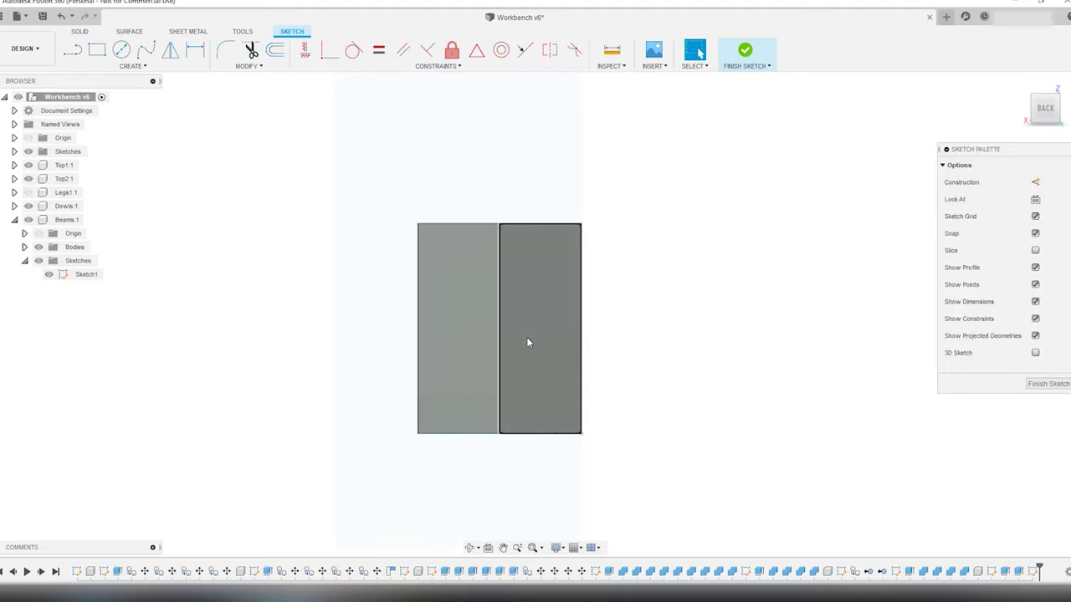
# Draw a 40 × 60 mm center rectangle around the middle of the beam's end face, across the board seam, and finish the sketch.
pyautogui.click(73, 51)
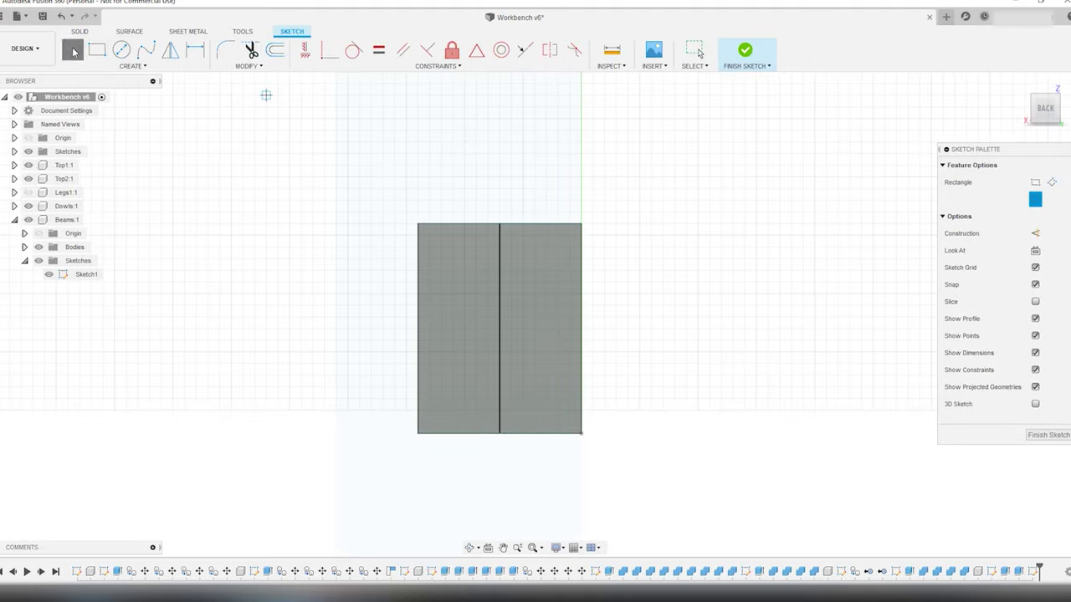
pyautogui.click(499, 224)
pyautogui.click(500, 434)
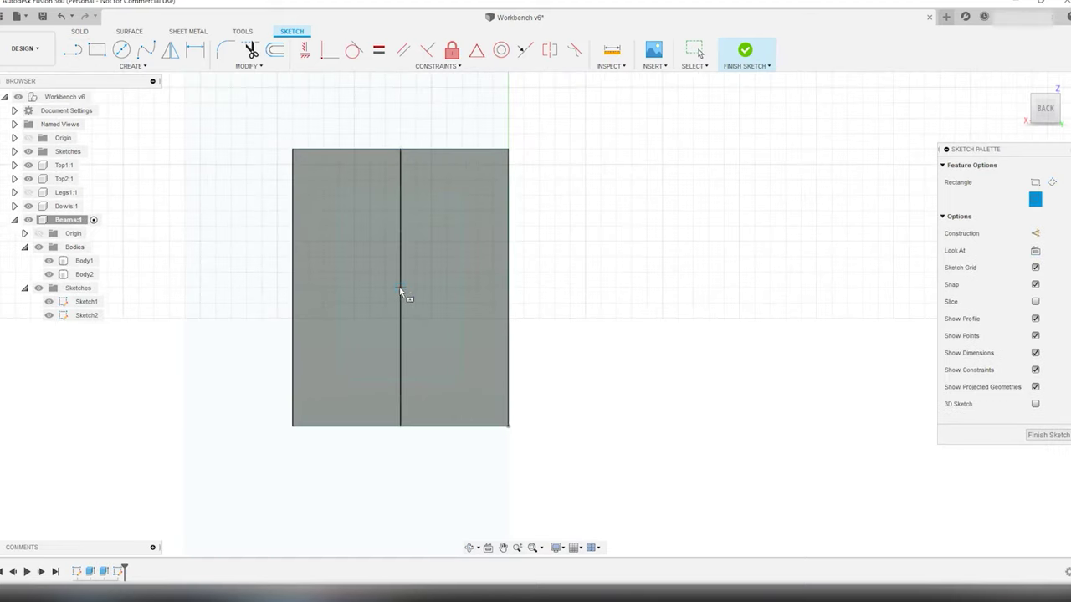
pyautogui.click(400, 288)
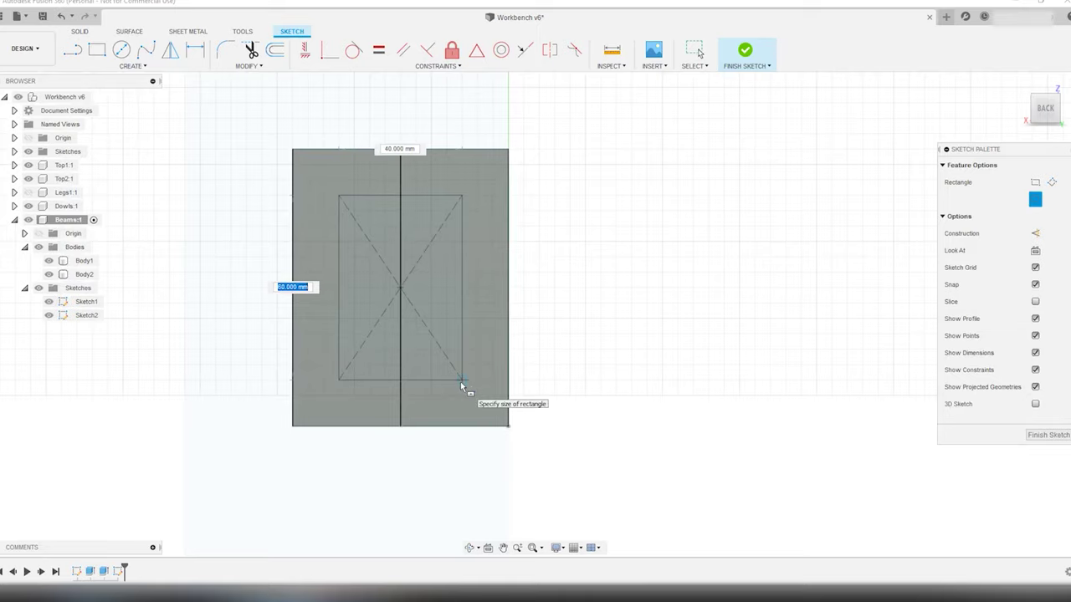
pyautogui.click(460, 382)
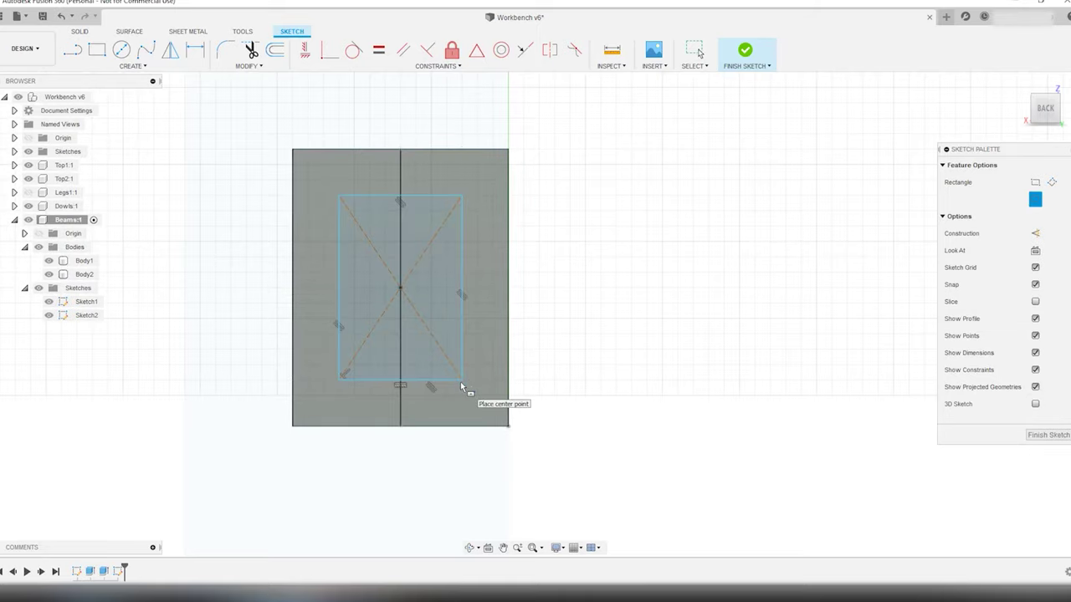
pyautogui.scroll(-2, 474, 333)
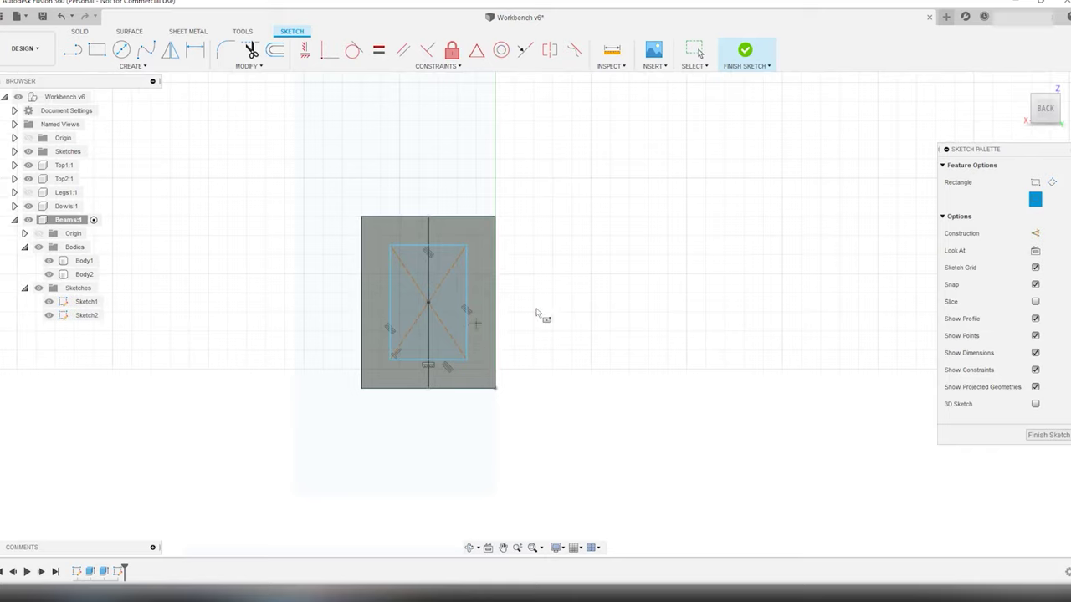
pyautogui.click(1049, 435)
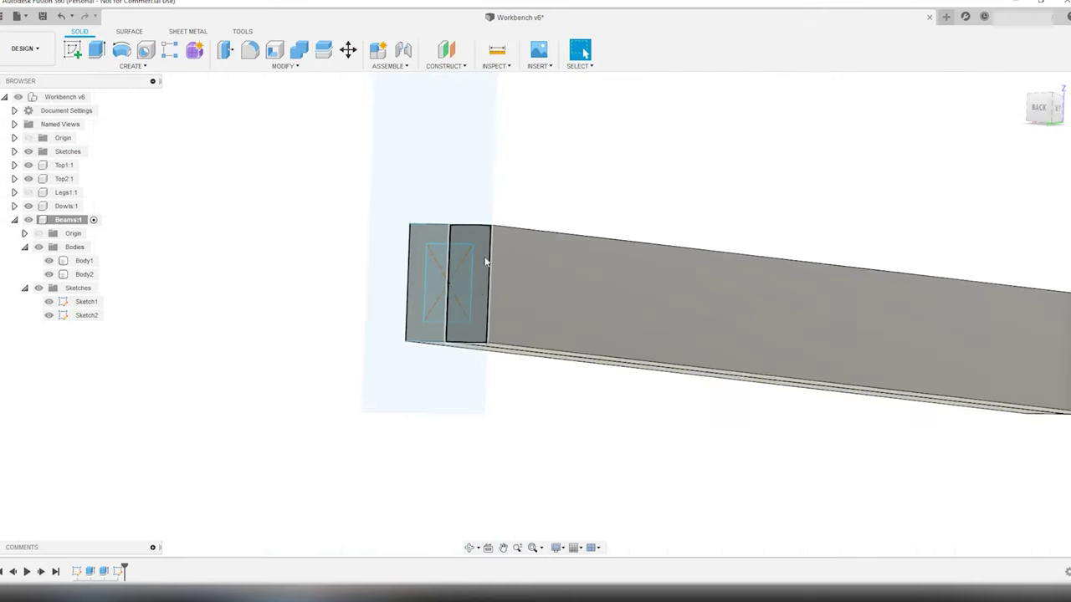
# Show Legs1 and extrude both halves of the rectangle 100 mm outward into the leg, joined to the beam as a tenon.
pyautogui.click(97, 50)
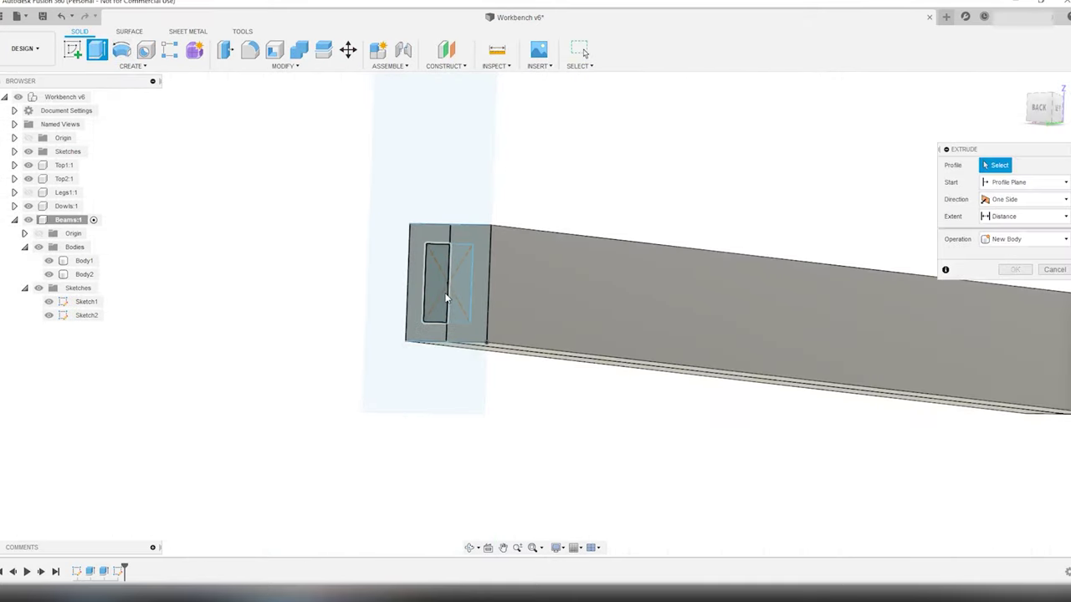
pyautogui.click(437, 289)
pyautogui.click(456, 303)
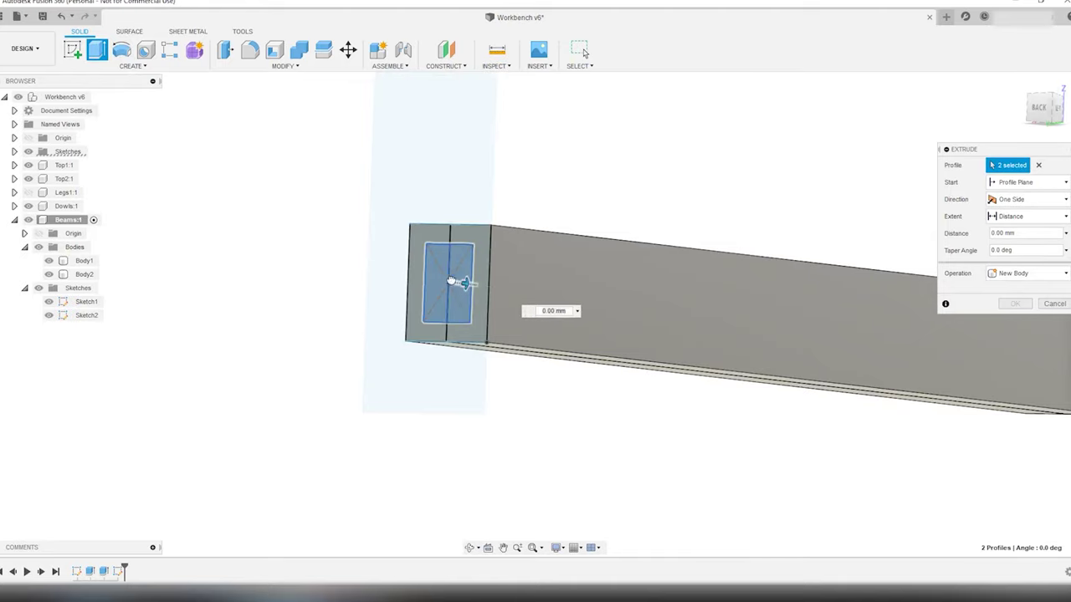
pyautogui.moveTo(466, 284); pyautogui.dragTo(406, 277)
pyautogui.click(1057, 111)
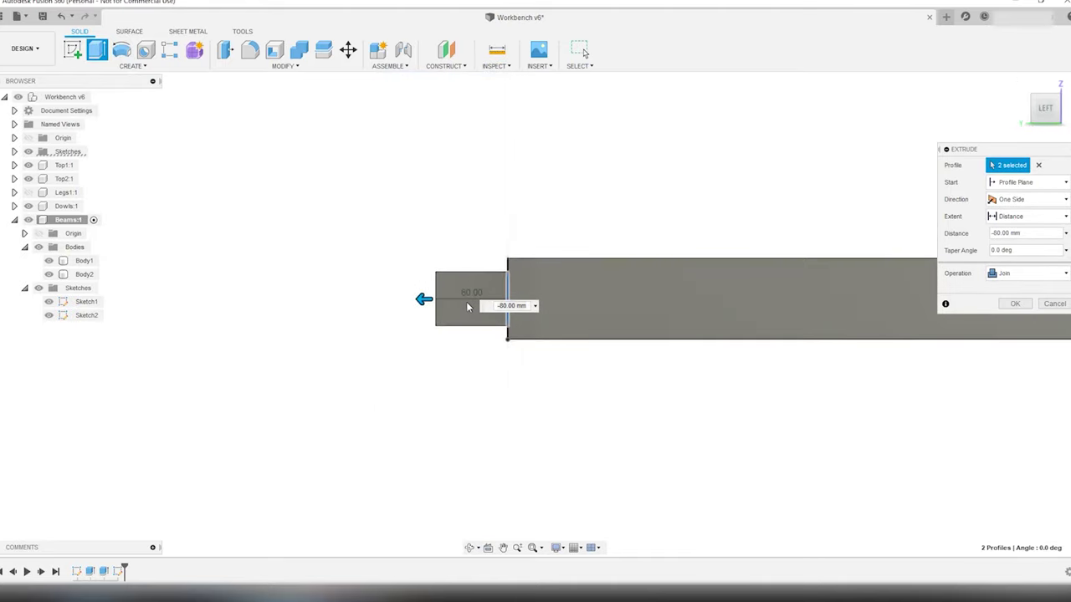
pyautogui.click(29, 192)
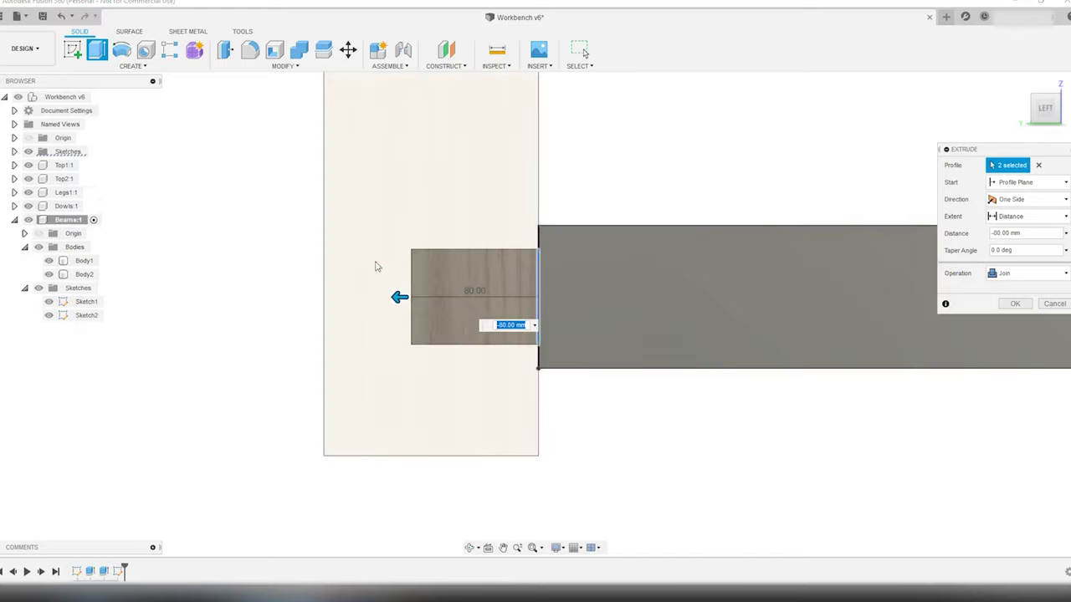
pyautogui.moveTo(398, 297); pyautogui.dragTo(366, 297)
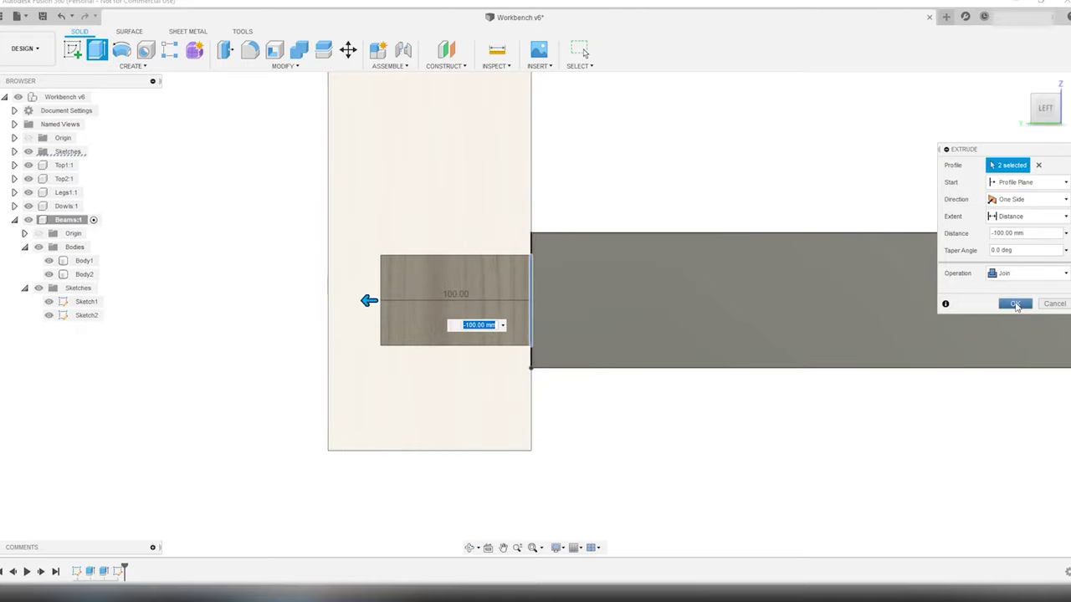
pyautogui.click(1016, 304)
# Sketch on the beam's opposite end face, project the first tenon's rectangle into it and finish the sketch.
pyautogui.scroll(-5, 564, 311)
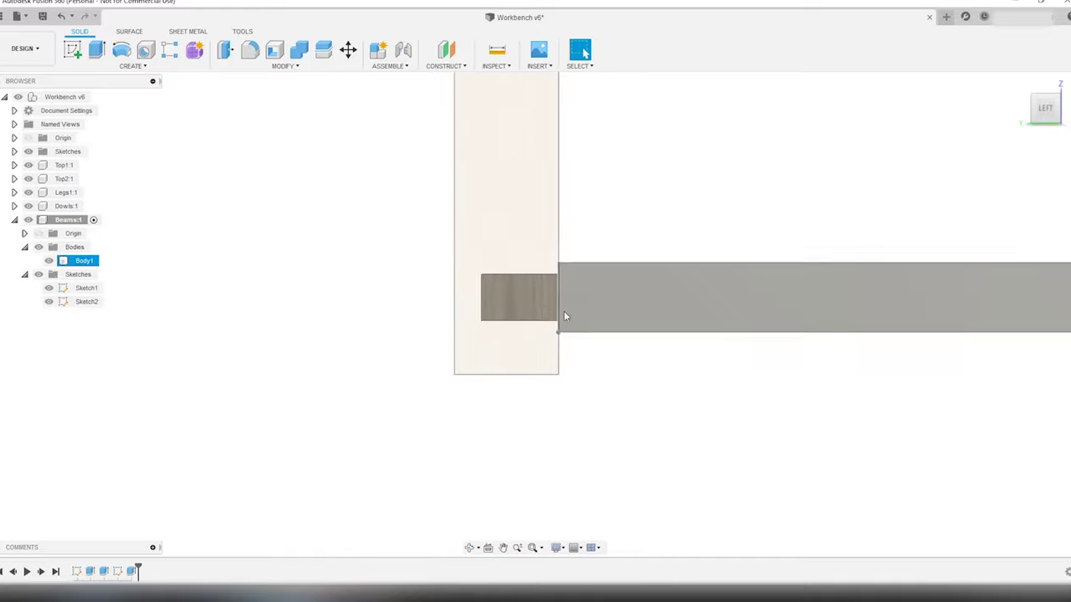
pyautogui.scroll(1, 519, 318)
pyautogui.moveTo(516, 321)
pyautogui.keyDown('shift'); pyautogui.mouseDown(button='middle')
pyautogui.moveTo(550, 330)
pyautogui.moveTo(260, 287)
pyautogui.mouseUp(button='middle'); pyautogui.keyUp('shift')
pyautogui.scroll(5, 519, 318)
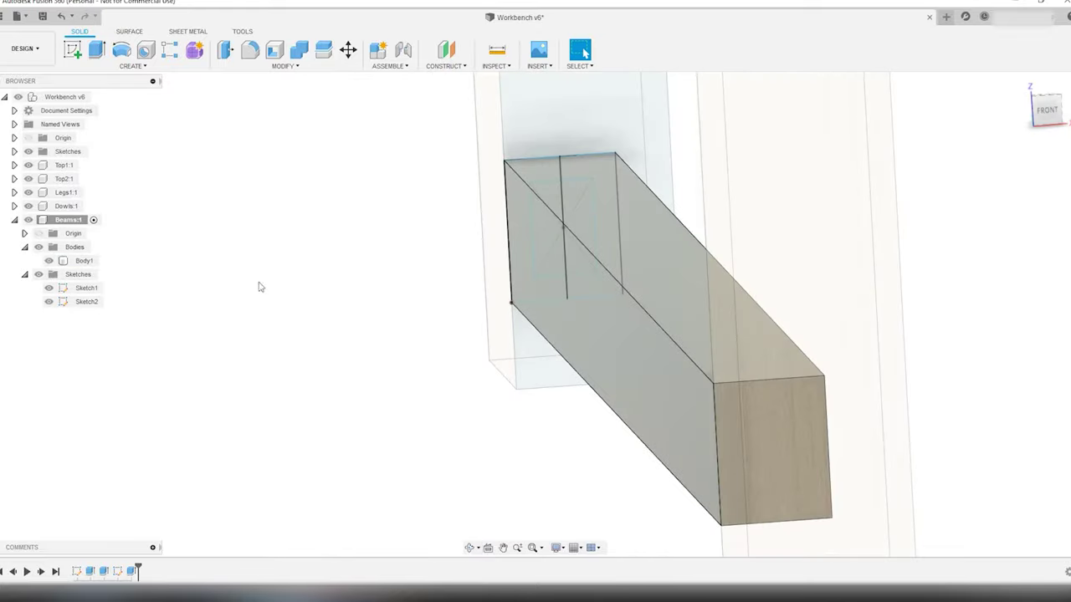
pyautogui.click(72, 49)
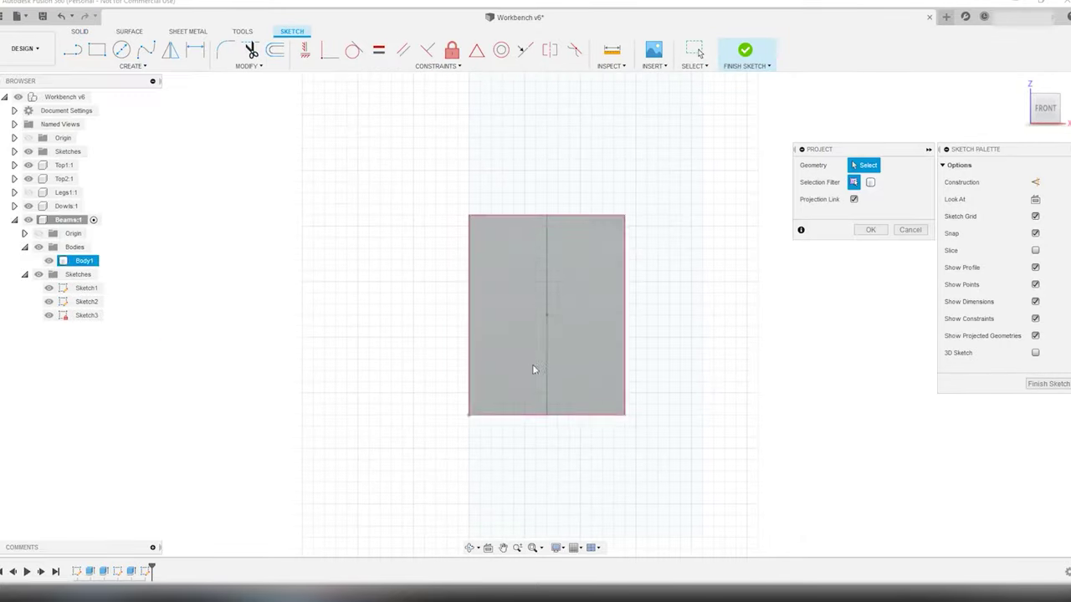
pyautogui.click(546, 315)
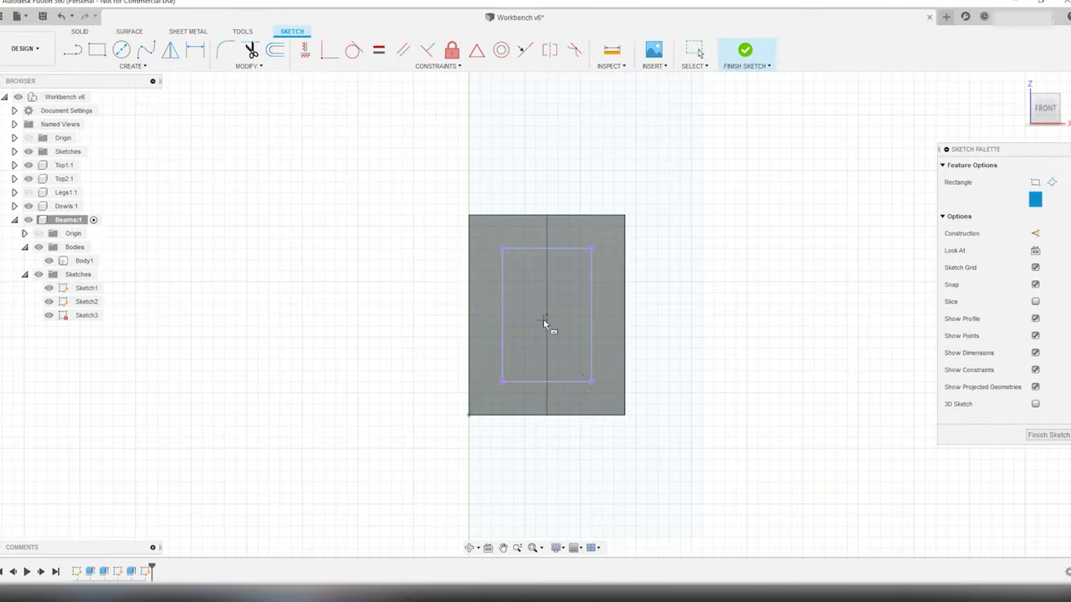
pyautogui.click(591, 382)
pyautogui.click(748, 48)
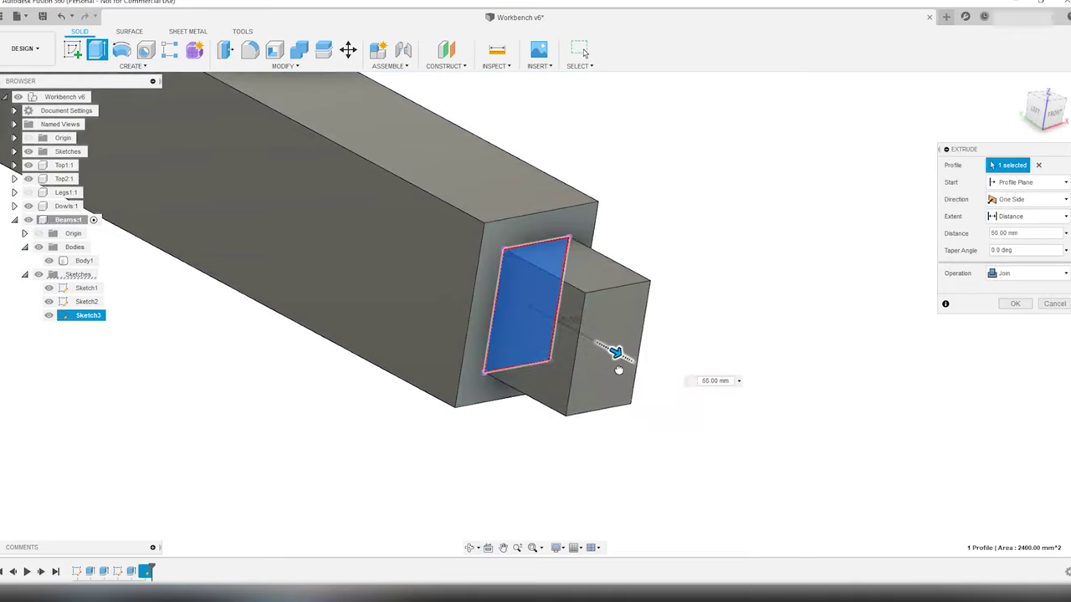
# Extrude the projected rectangle 100 mm into the second leg, joined to the beam as a matching tenon.
pyautogui.moveTo(617, 354); pyautogui.dragTo(681, 382)
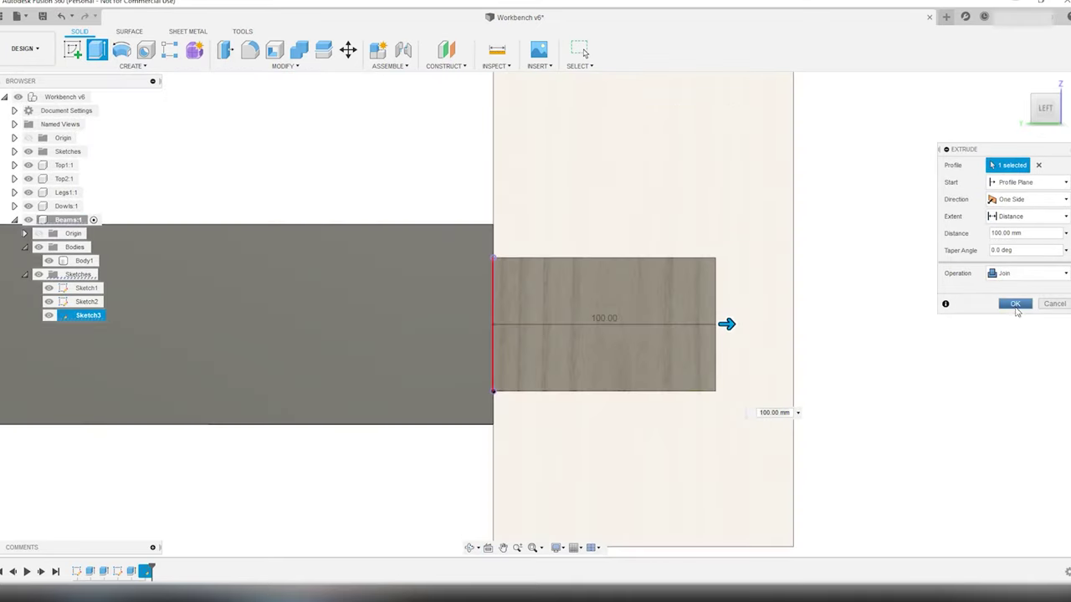
pyautogui.press('Return')
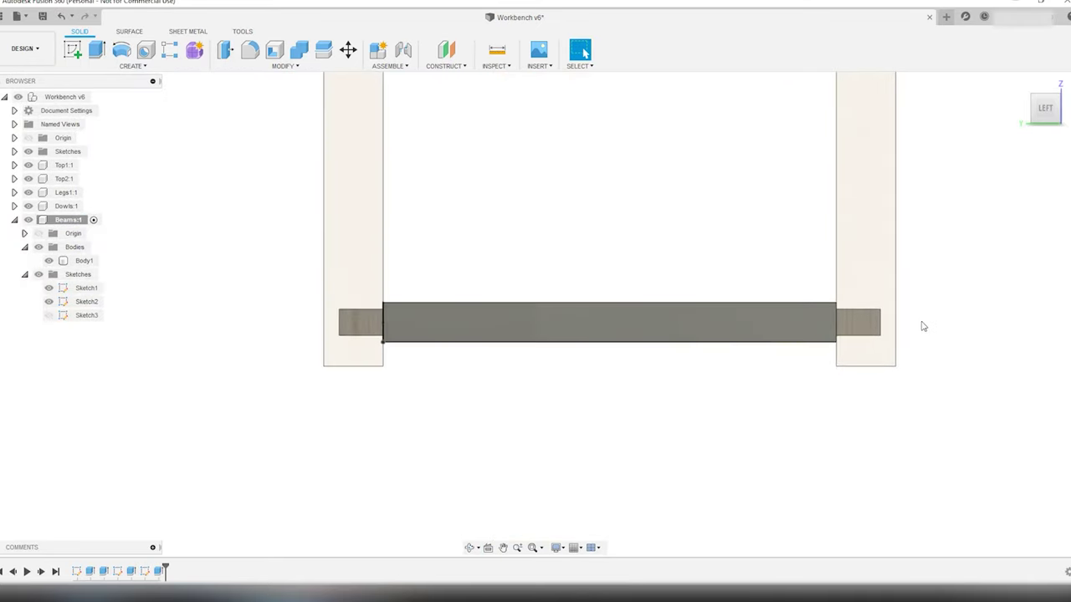
pyautogui.click(513, 338)
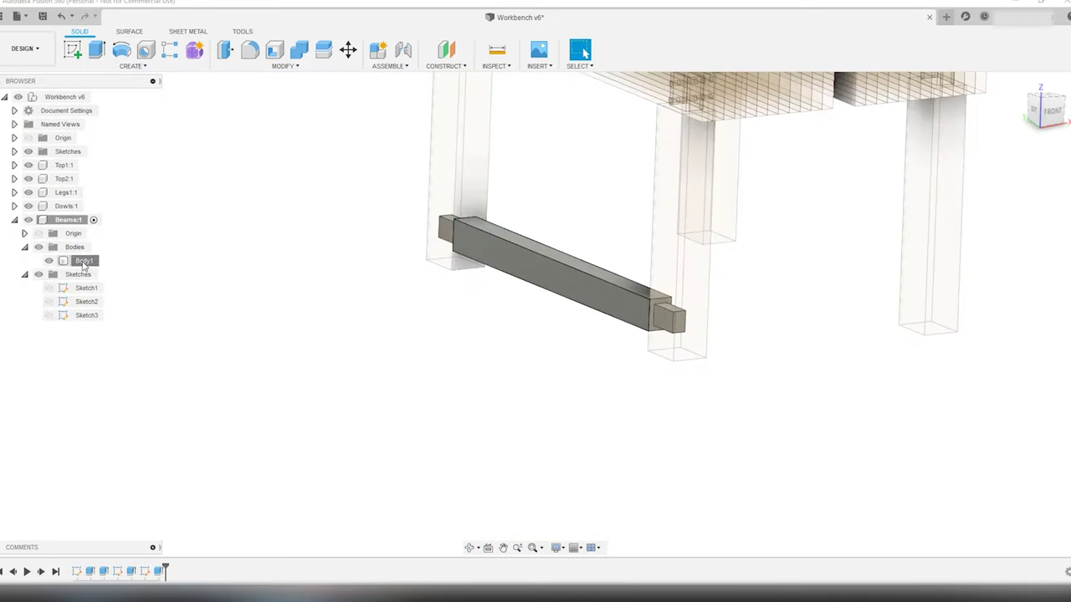
# Paste a copy of the tenoned beam body and shift it 675 mm along X towards the opposite pair of legs.
pyautogui.click(84, 263)
pyautogui.hotkey('ctrl', 'c')
pyautogui.hotkey('ctrl', 'v')
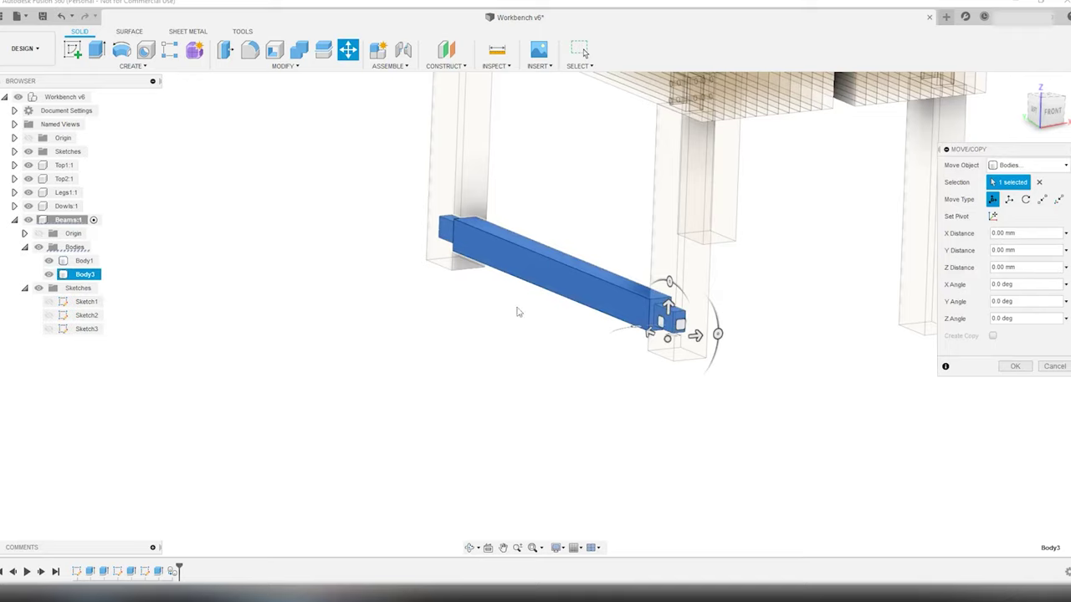
pyautogui.moveTo(698, 336); pyautogui.dragTo(906, 313)
pyautogui.keyDown('shift'); pyautogui.moveTo(870, 337); pyautogui.dragTo(808, 296, button='middle'); pyautogui.keyUp('shift')
pyautogui.scroll(-3, 643, 395)
pyautogui.scroll(2, 795, 366)
pyautogui.scroll(8, 722, 338)
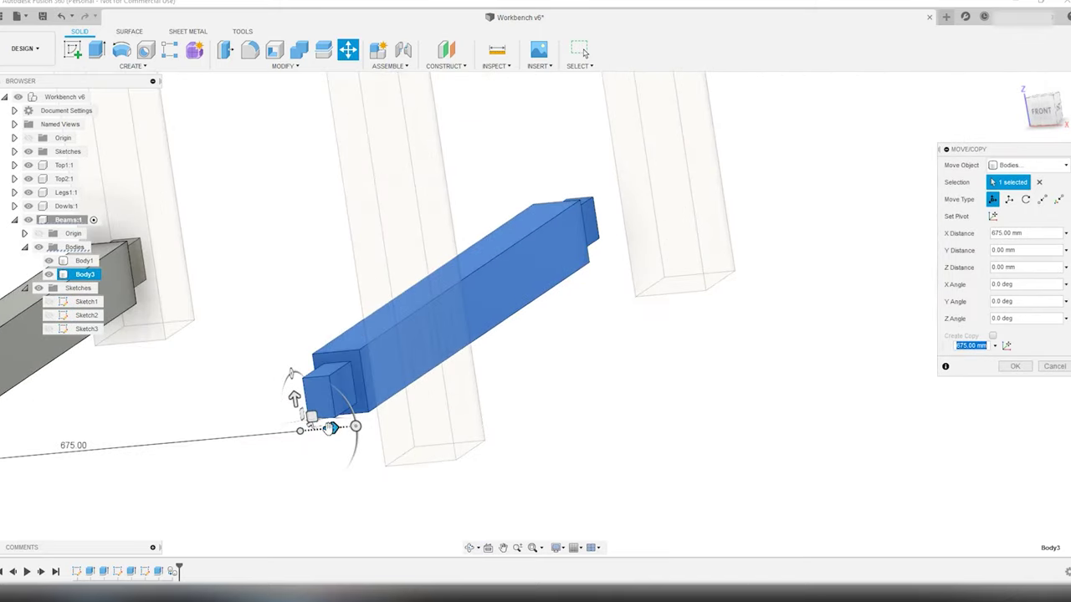
# Move the beam copy to an X distance of 840 mm, flush with the opposite legs' outer faces, and accept the move.
pyautogui.moveTo(330, 430); pyautogui.dragTo(442, 442)
pyautogui.click(1040, 110)
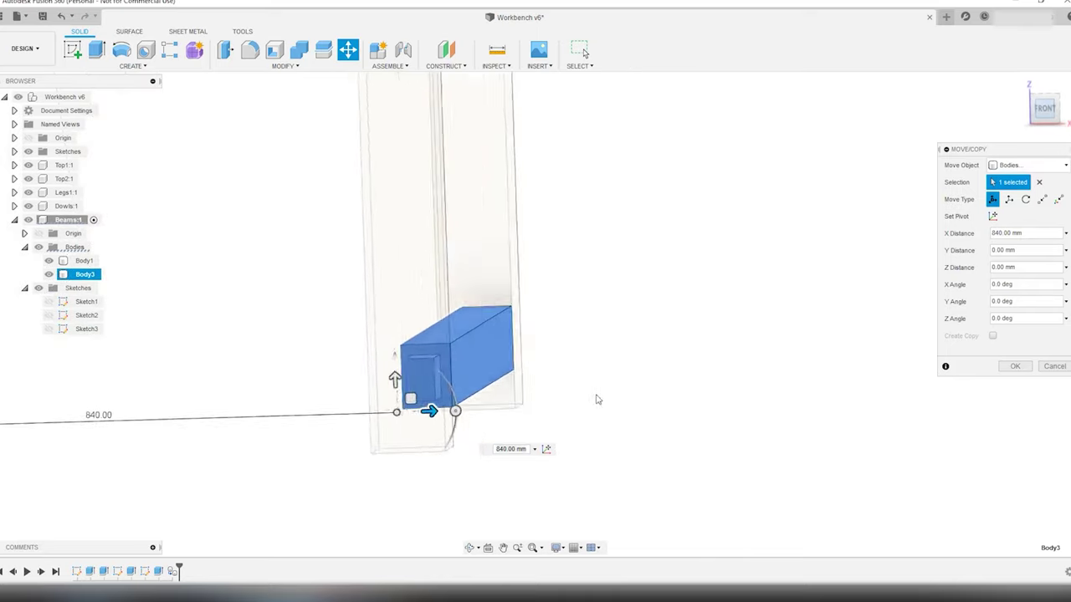
pyautogui.scroll(5, 425, 393)
pyautogui.scroll(3, 412, 430)
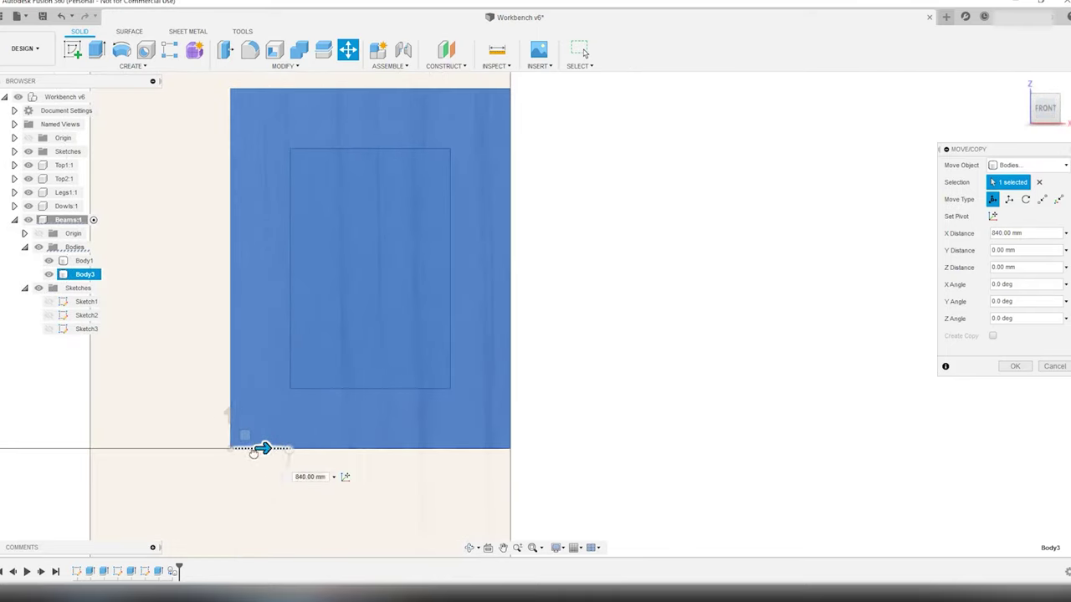
pyautogui.scroll(-4, 380, 440)
pyautogui.scroll(-5, 381, 441)
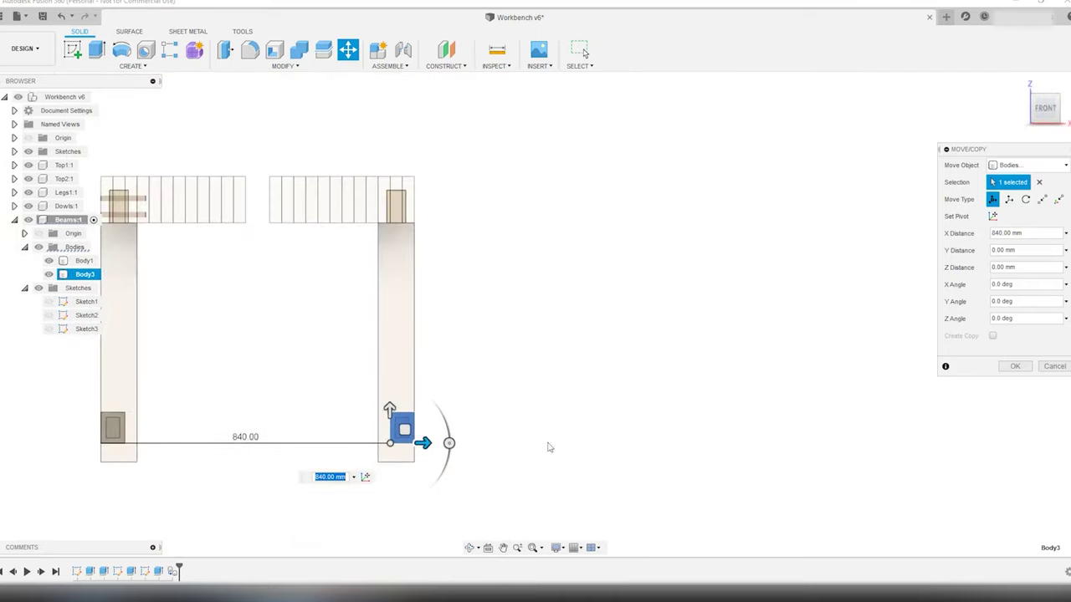
pyautogui.click(1016, 366)
# Activate the Dowls component and start a sketch on the side face of the leg beside the beam tenon.
pyautogui.moveTo(502, 438)
pyautogui.keyDown('shift'); pyautogui.mouseDown(button='middle')
pyautogui.moveTo(409, 448)
pyautogui.moveTo(521, 443)
pyautogui.moveTo(488, 441)
pyautogui.mouseUp(button='middle'); pyautogui.keyUp('shift')
pyautogui.scroll(4, 487, 441)
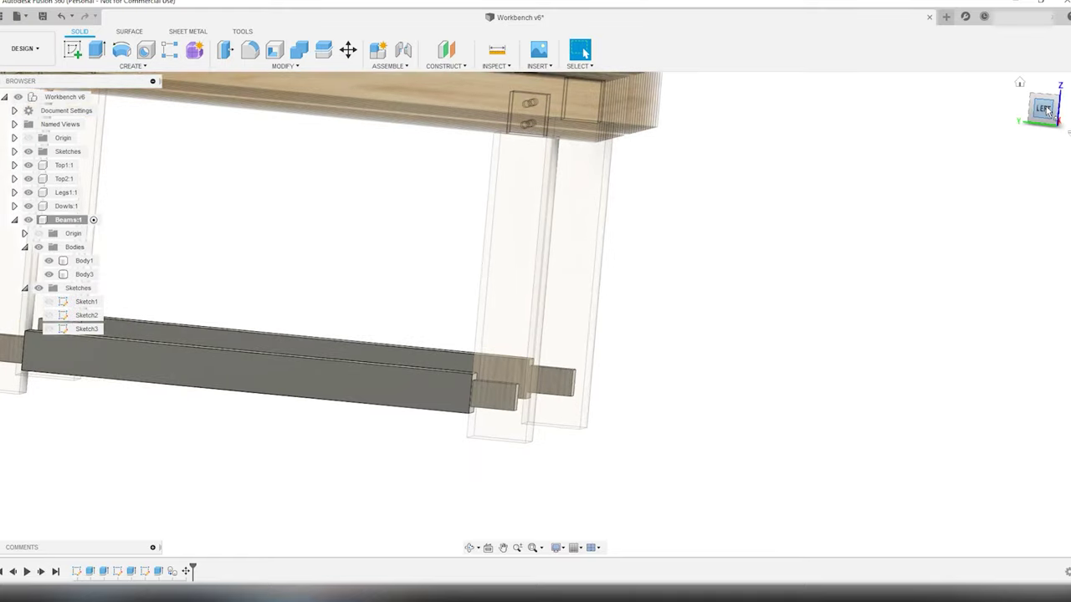
pyautogui.click(67, 206)
pyautogui.click(90, 206)
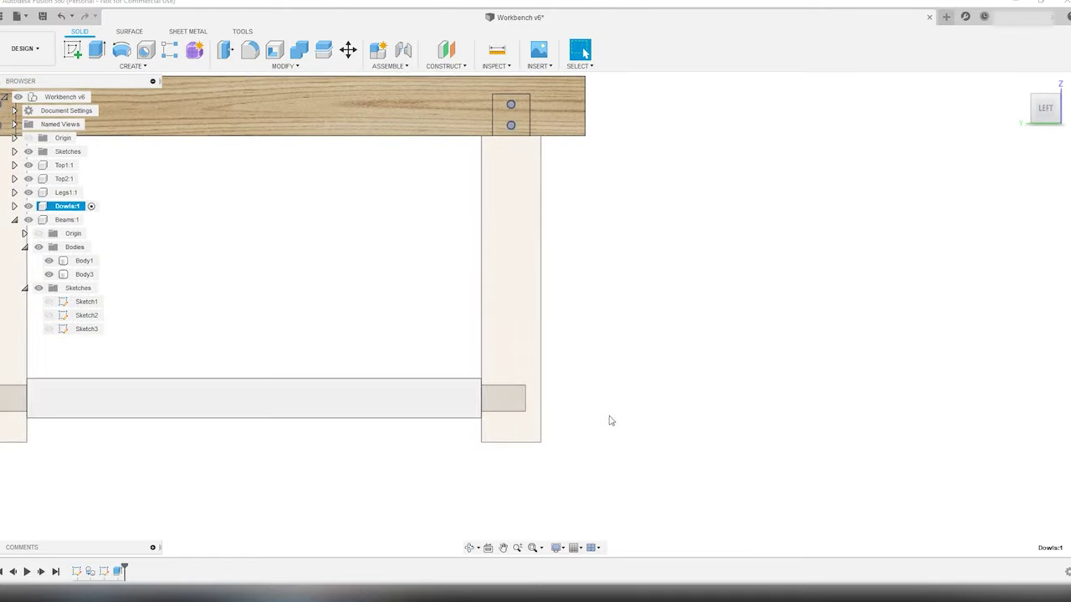
pyautogui.scroll(4, 502, 450)
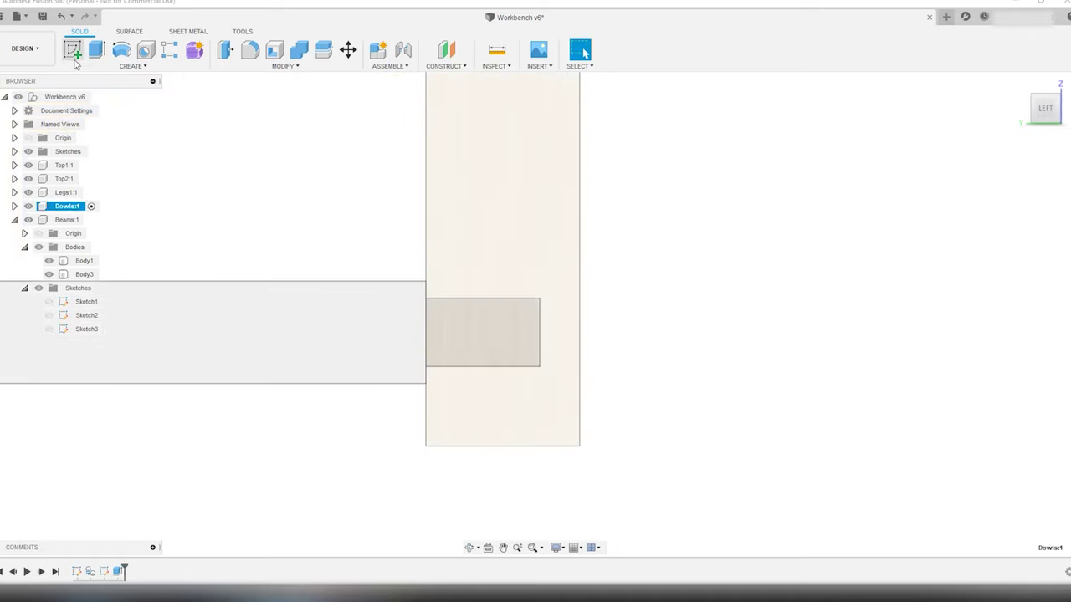
pyautogui.click(74, 52)
pyautogui.click(533, 400)
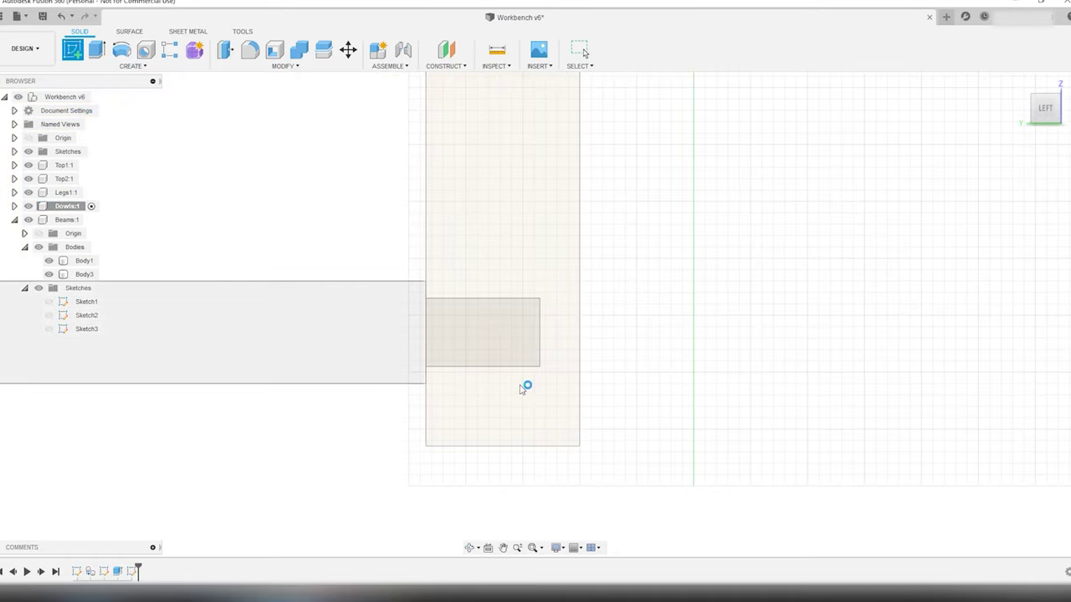
pyautogui.click(547, 330)
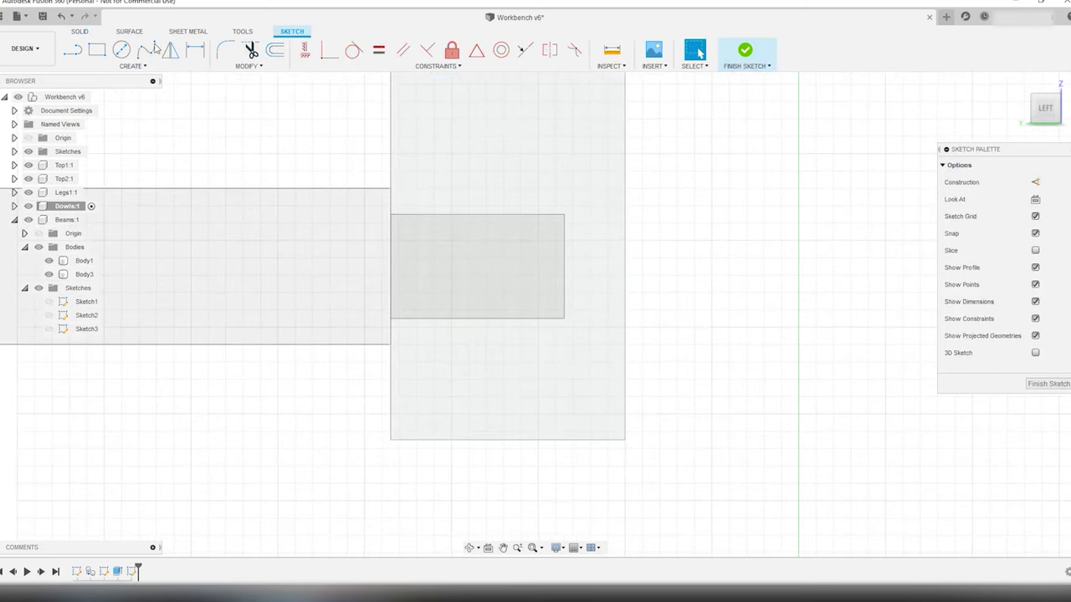
# Project the leg face and the beam's upper and lower edges into the sketch.
pyautogui.click(97, 49)
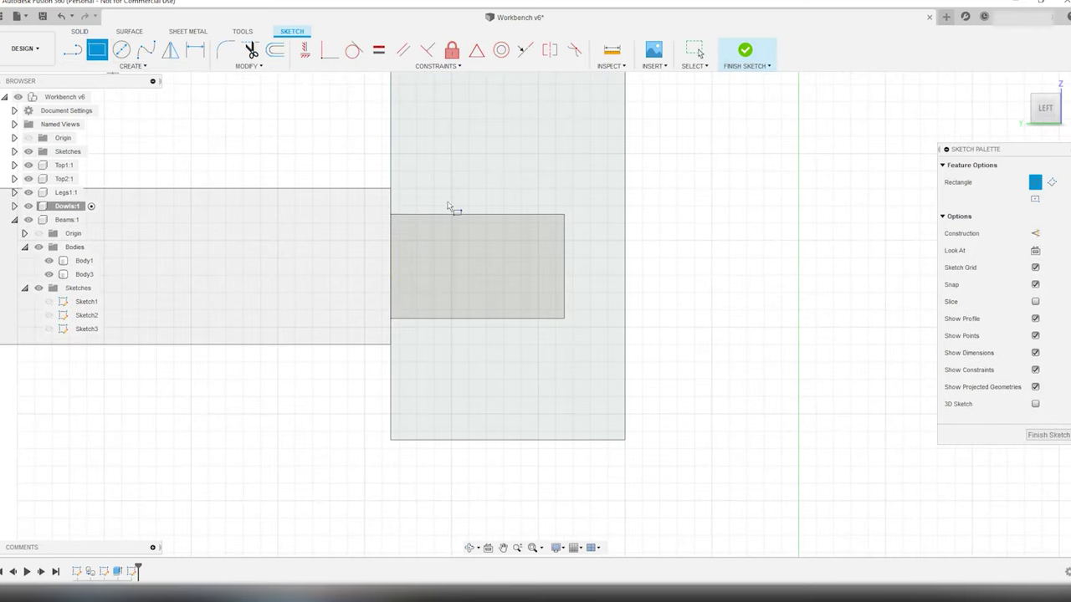
pyautogui.scroll(3, 434, 228)
pyautogui.click(131, 66)
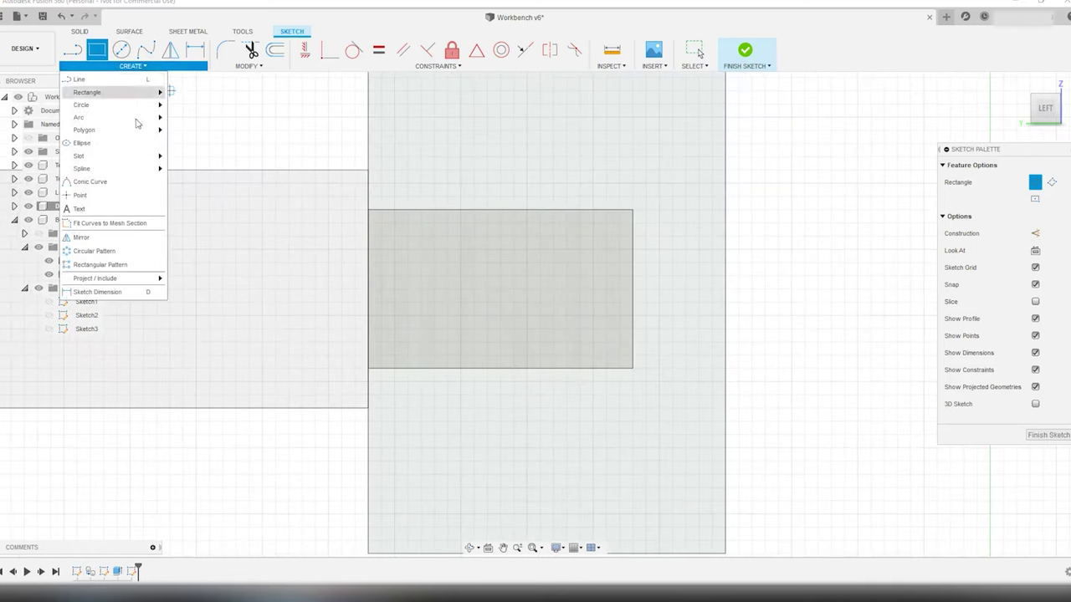
pyautogui.moveTo(143, 278)
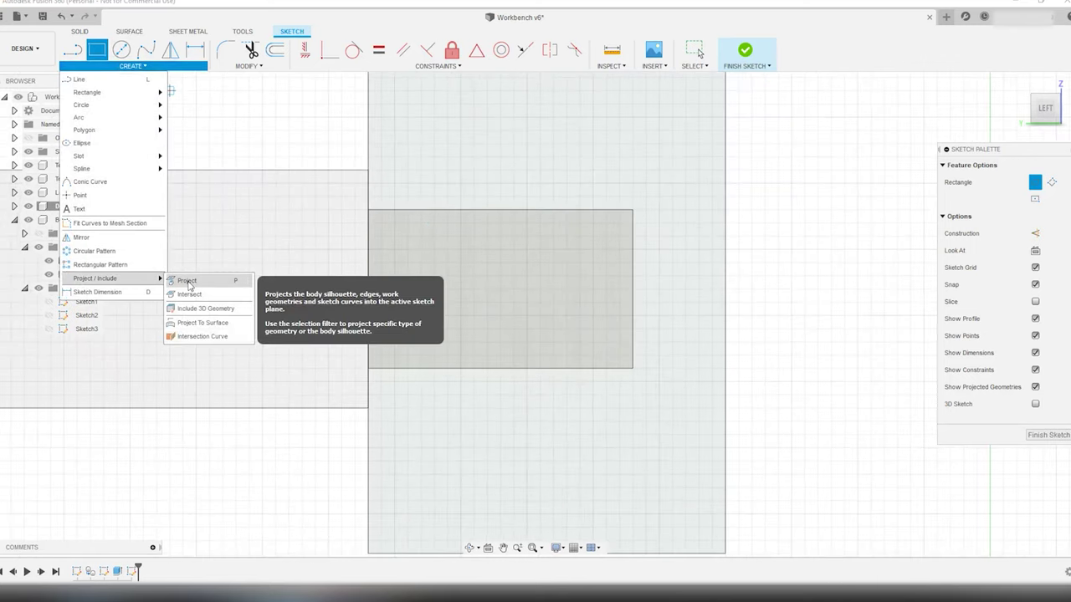
pyautogui.click(188, 281)
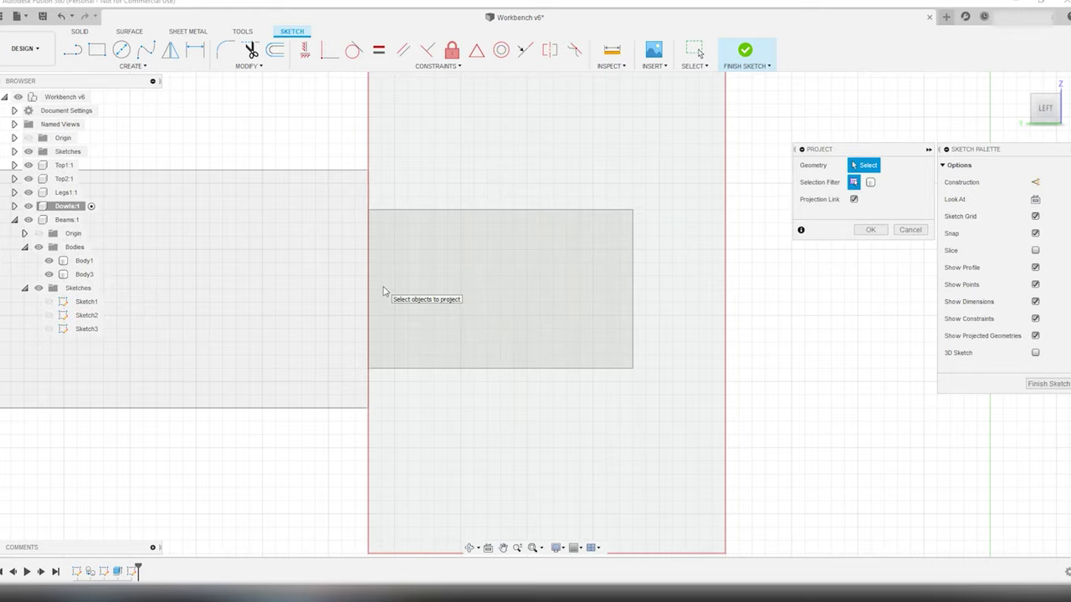
pyautogui.click(383, 290)
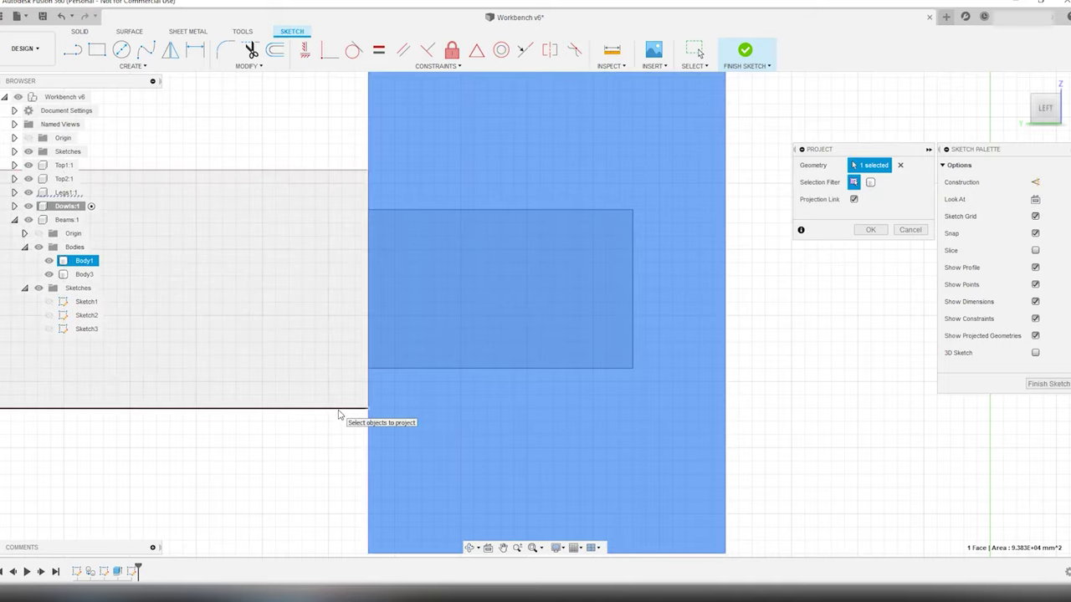
pyautogui.click(339, 409)
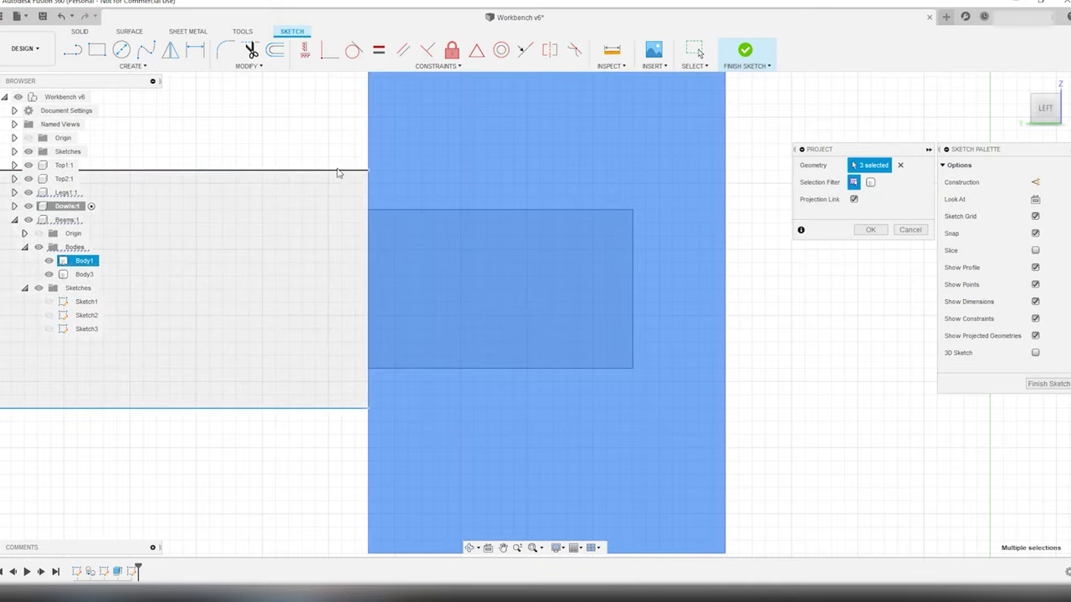
pyautogui.click(870, 229)
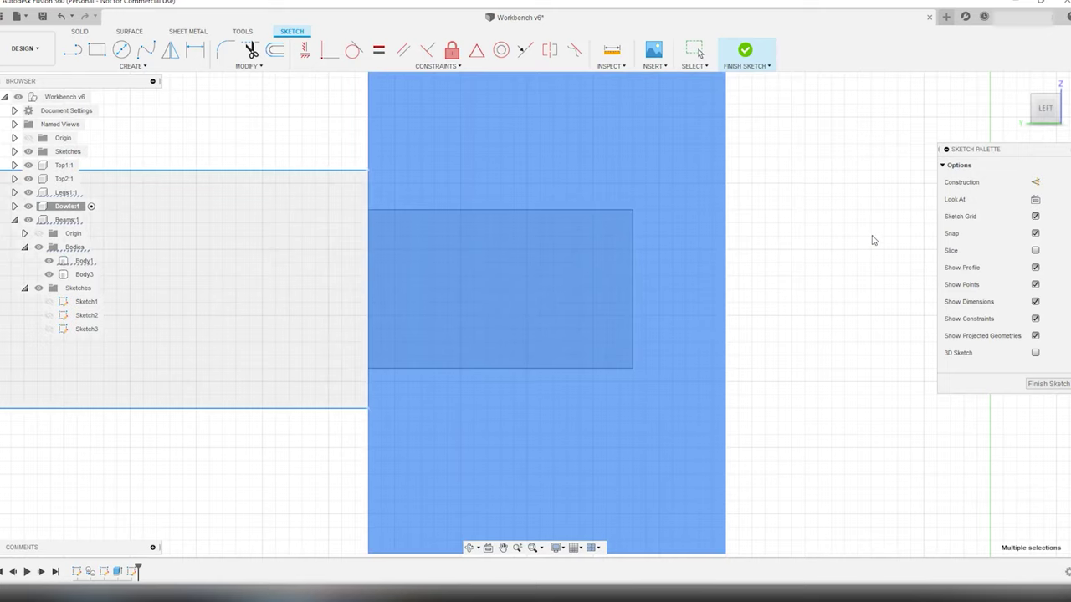
# Draw a horizontal line across the leg at the tenon's mid-height, then vertical lines from its midpoint to the tenon's upper and lower edges.
pyautogui.press('l')
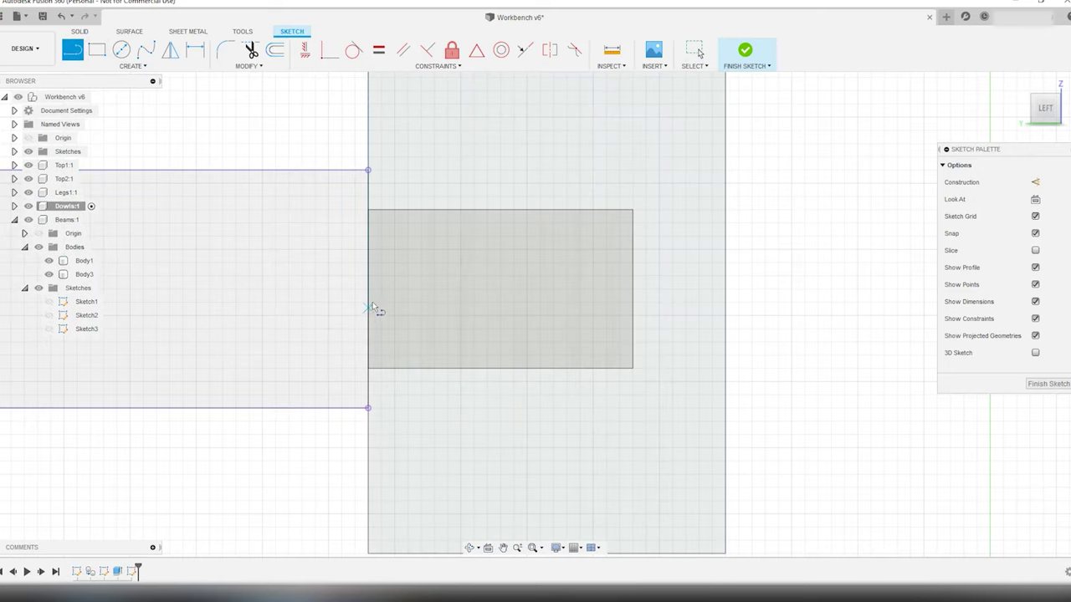
pyautogui.click(369, 288)
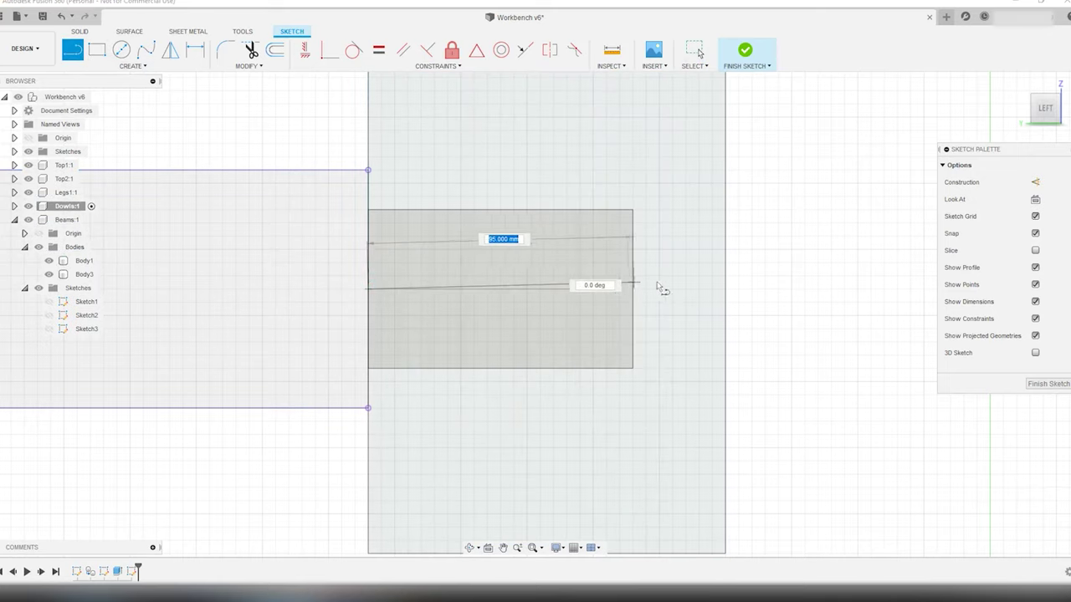
pyautogui.click(726, 290)
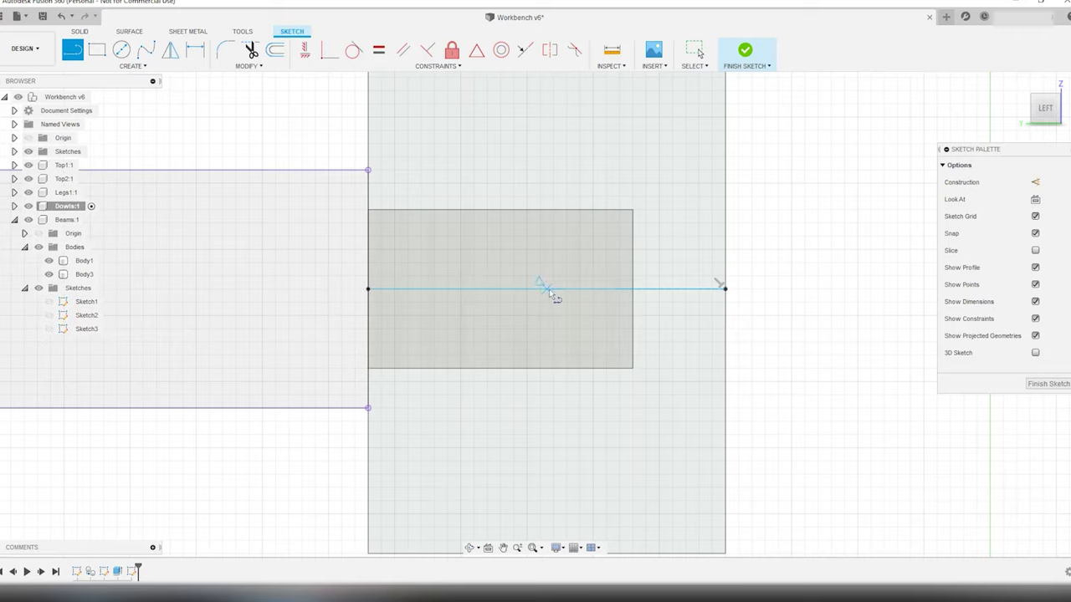
pyautogui.click(548, 289)
pyautogui.click(546, 210)
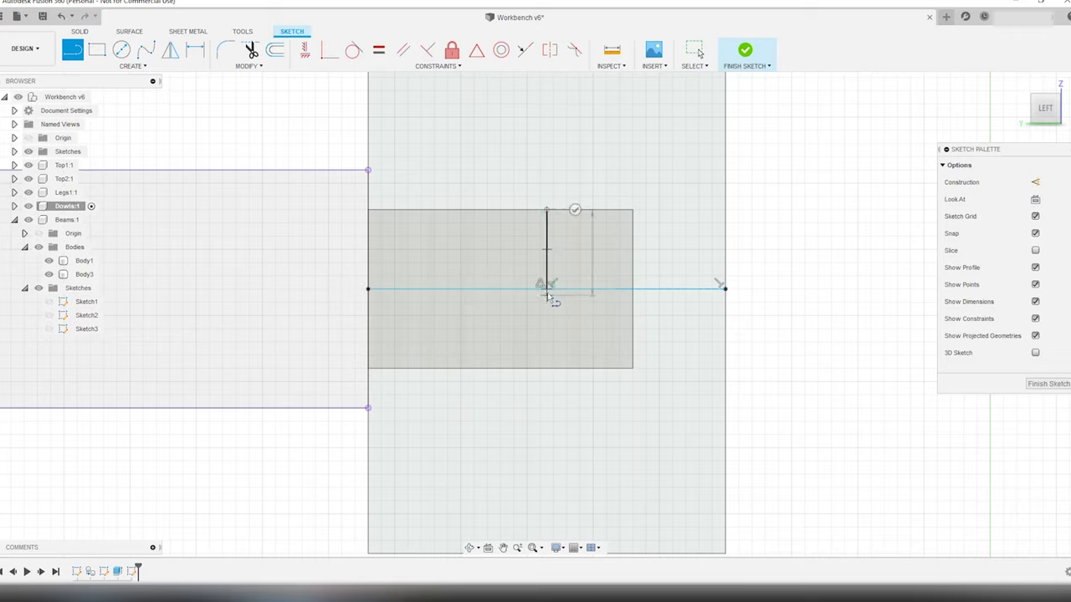
pyautogui.click(548, 368)
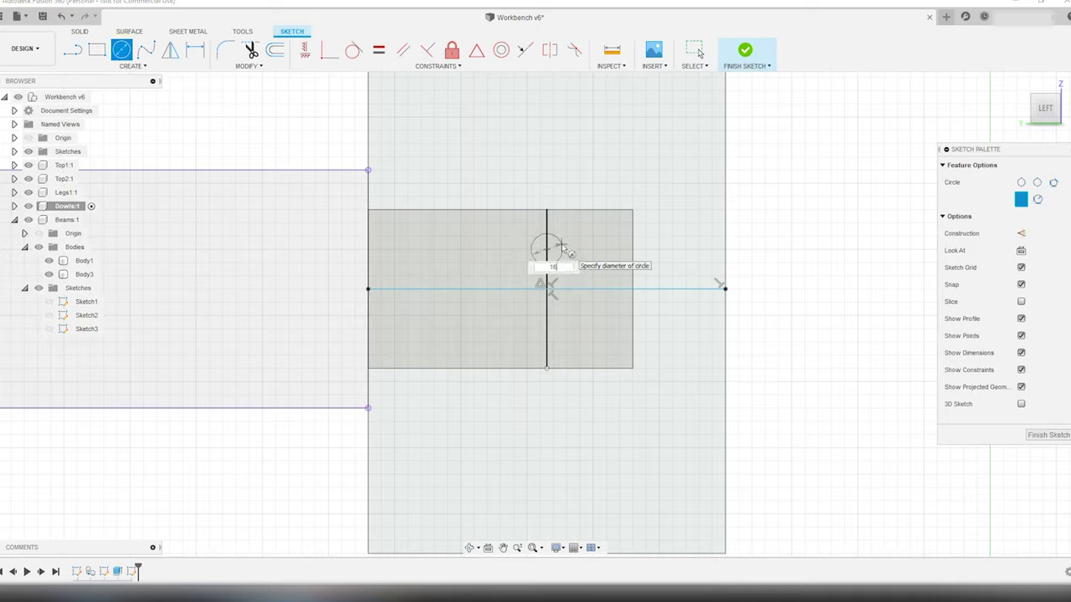
# Draw a 16 mm diameter circle centred on the midpoint of each vertical line and finish the sketch.
pyautogui.press('Return')
pyautogui.press('Escape')
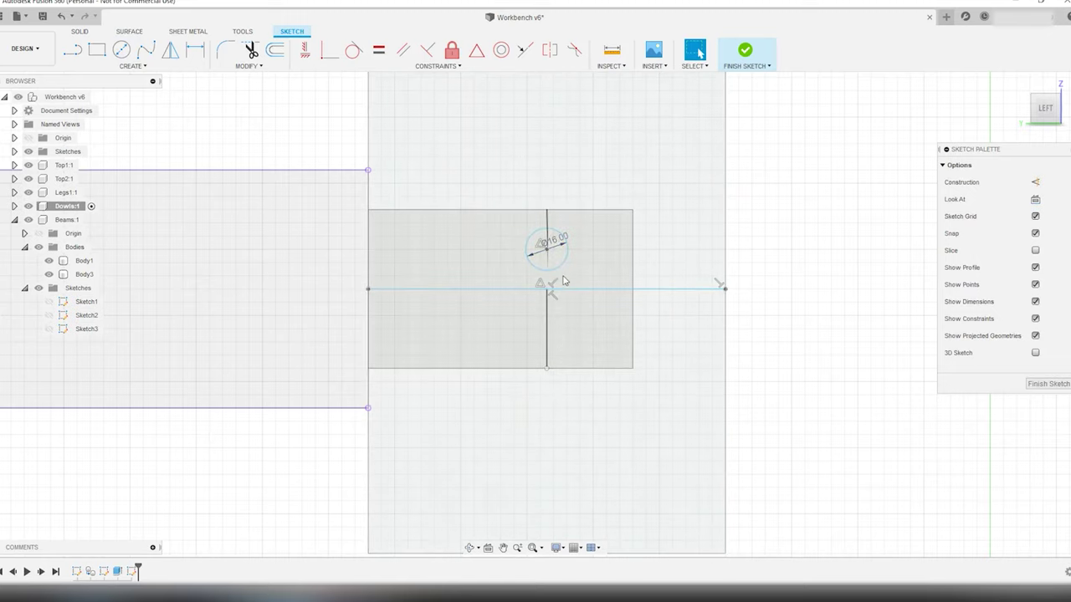
pyautogui.click(122, 50)
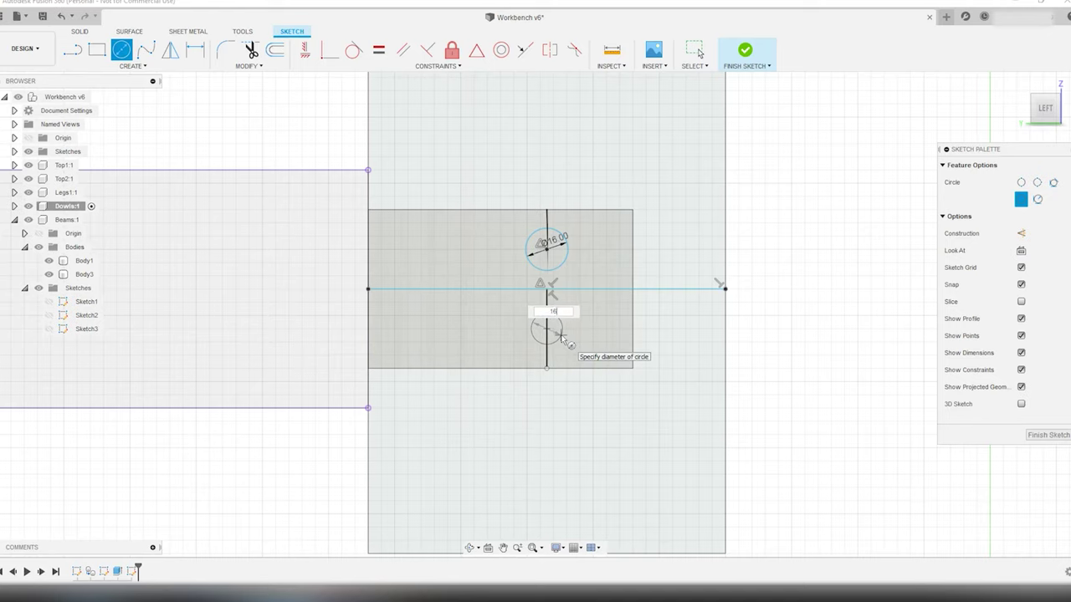
pyautogui.press('Return')
pyautogui.press('Escape')
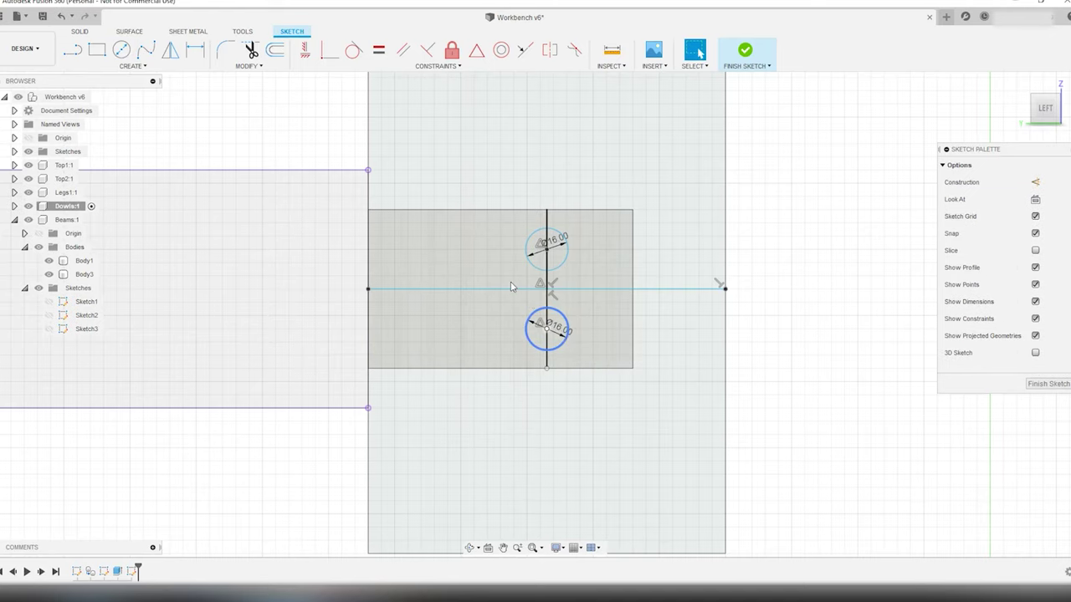
pyautogui.scroll(-5, 502, 289)
pyautogui.scroll(4, 497, 318)
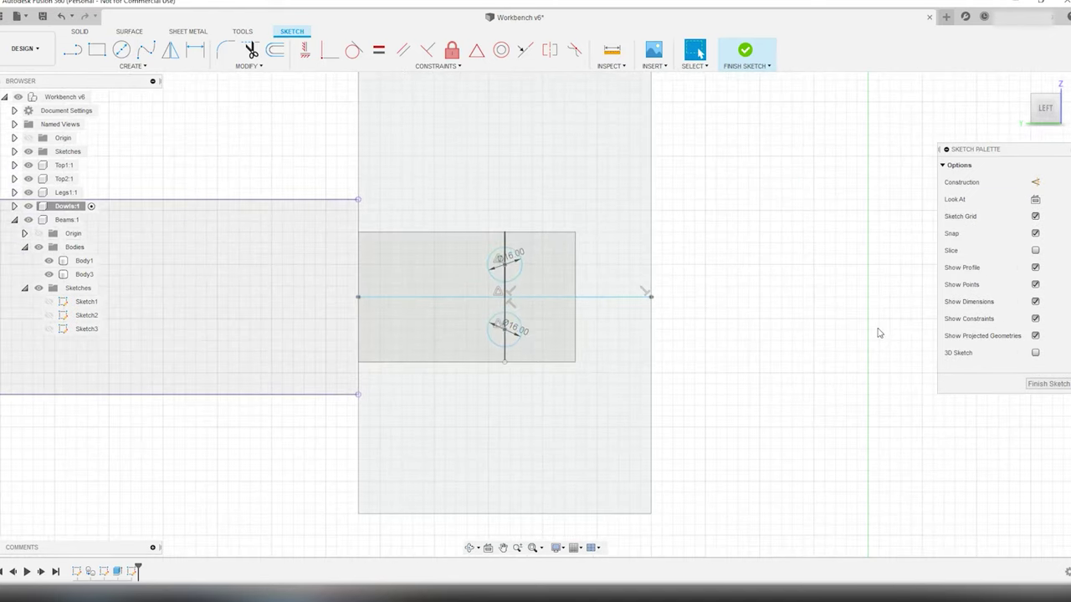
pyautogui.click(1052, 385)
# Start a sketch on the matching side face of the opposite leg and project the two dowel circle centres into it.
pyautogui.moveTo(820, 242); pyautogui.dragTo(341, 441, button='middle')
pyautogui.moveTo(793, 298); pyautogui.dragTo(712, 349, button='middle')
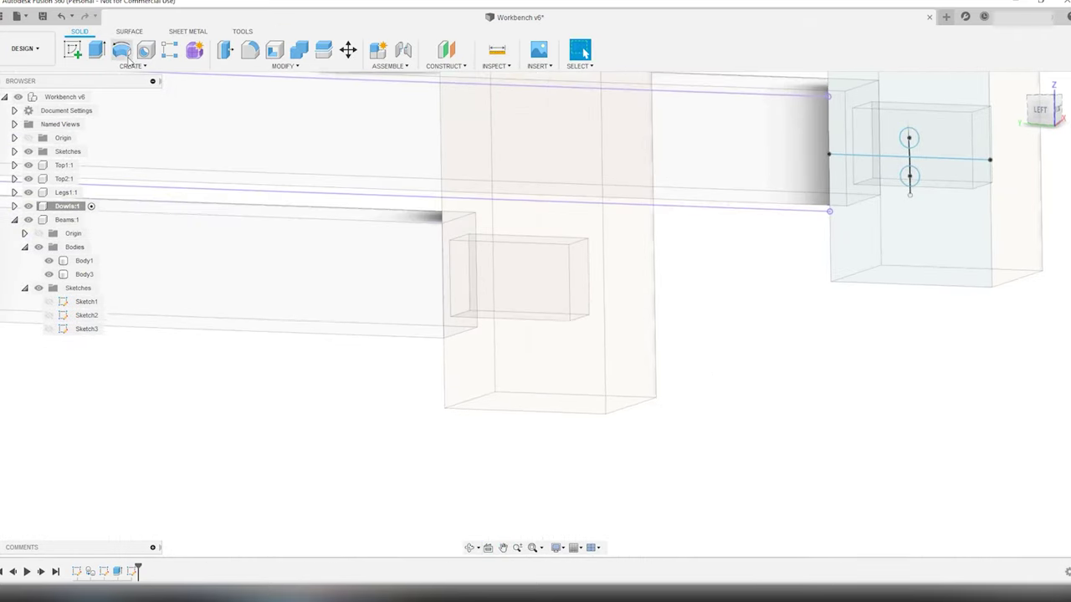
pyautogui.click(79, 56)
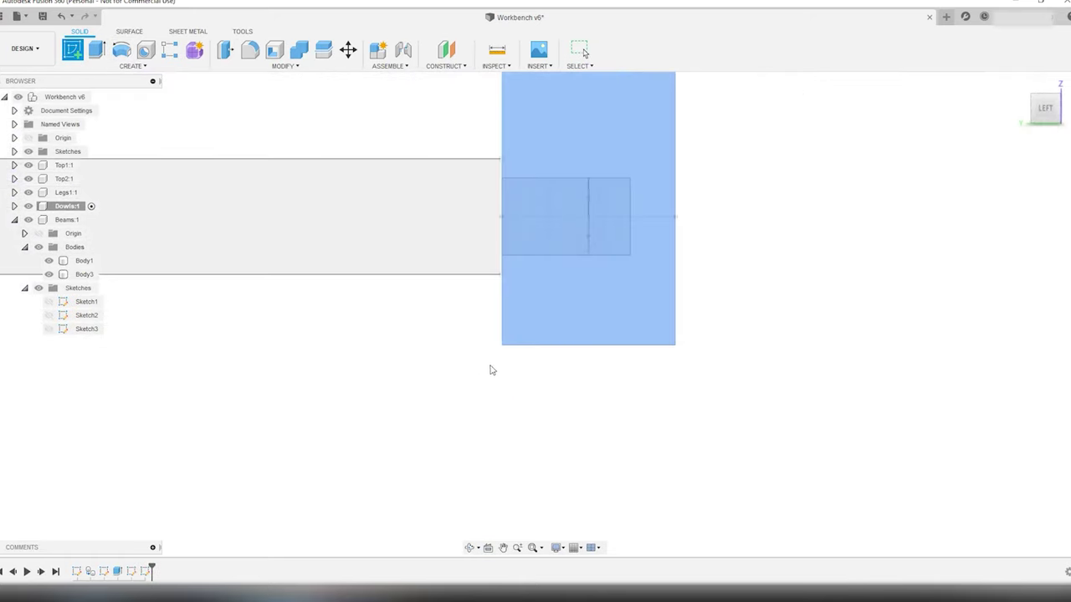
pyautogui.click(490, 368)
pyautogui.press('c')
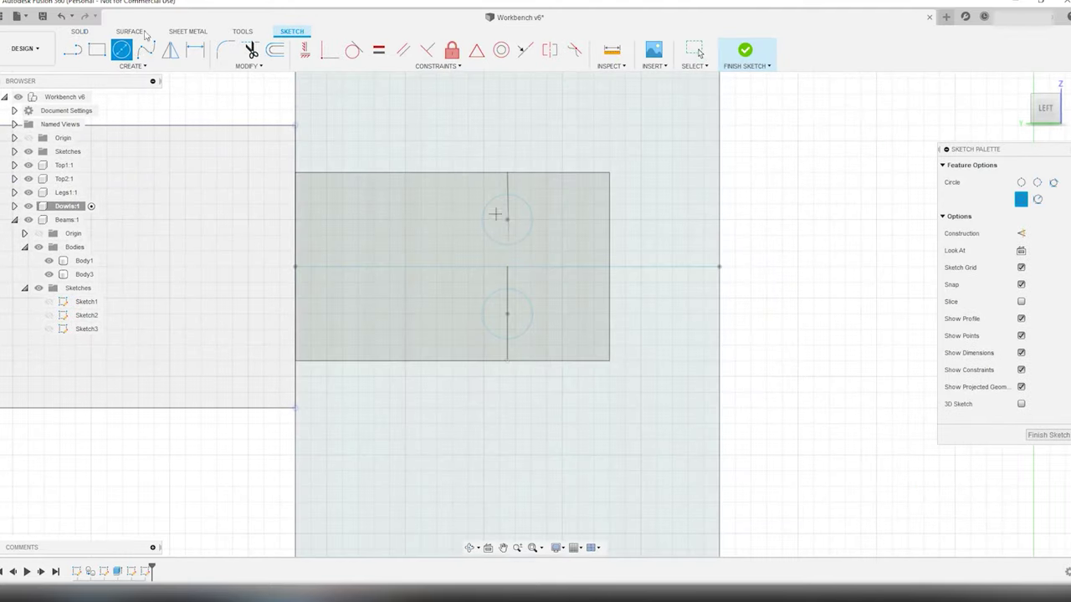
pyautogui.click(134, 66)
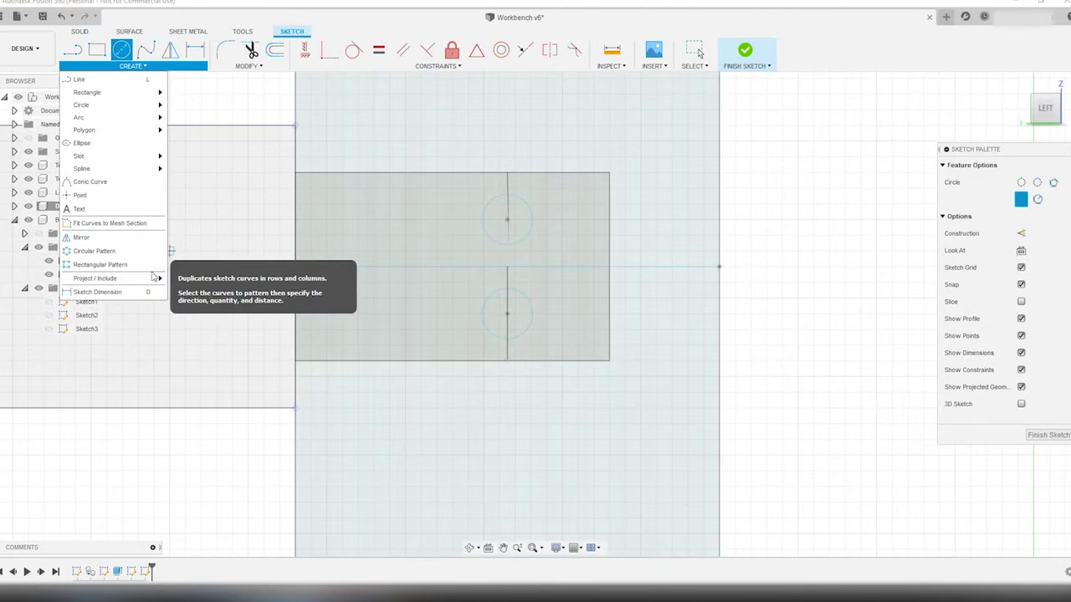
pyautogui.moveTo(156, 277)
pyautogui.press('p')
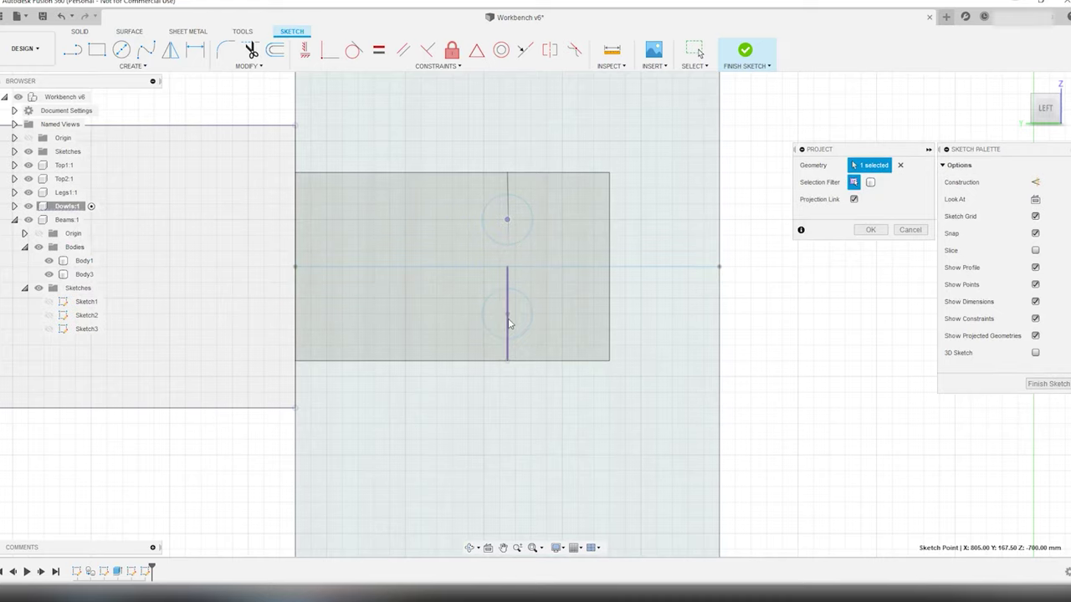
pyautogui.click(871, 231)
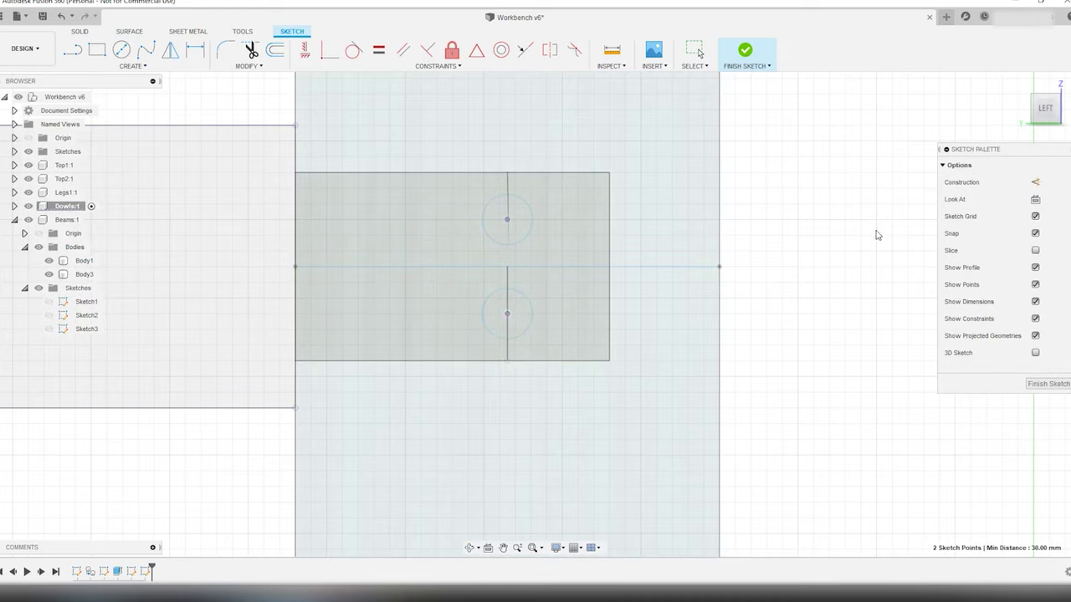
# Draw a 16 mm diameter circle on each of the two projected centre points and finish the sketch.
pyautogui.press('c')
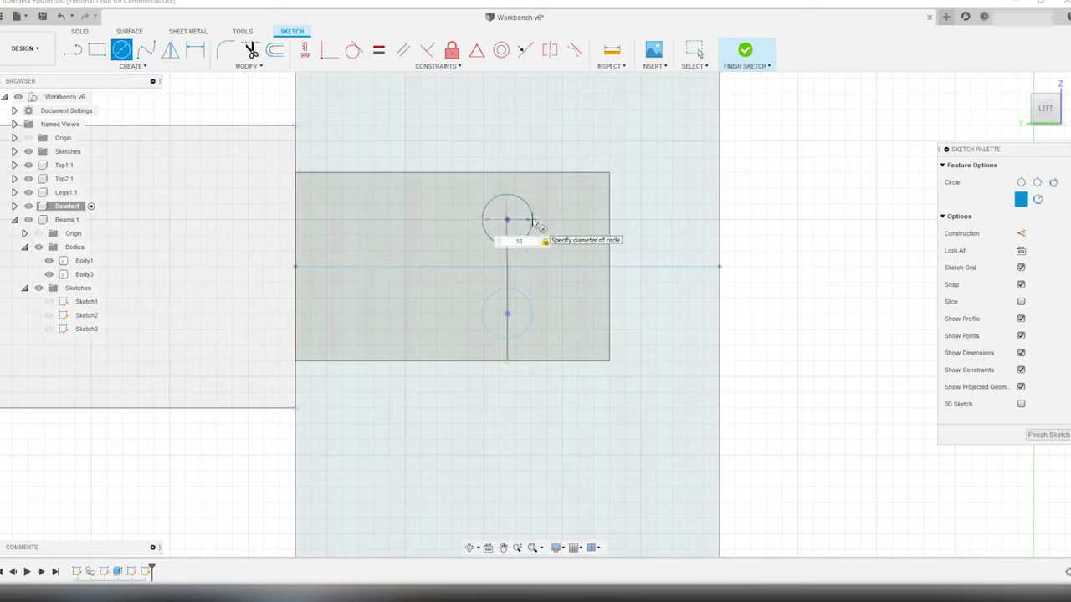
pyautogui.press('Return')
pyautogui.press('Escape')
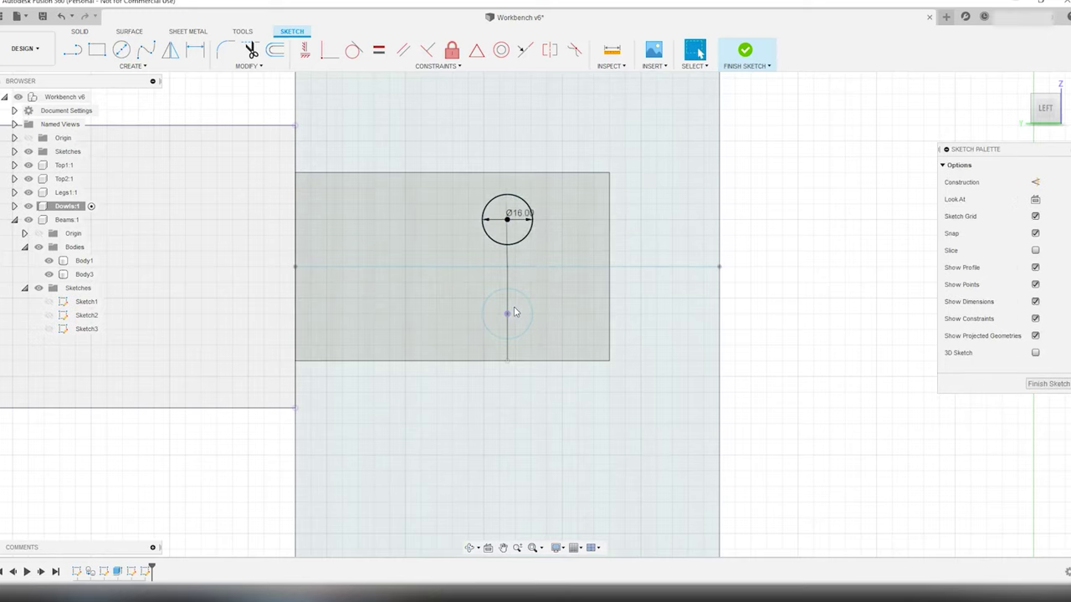
pyautogui.press('c')
pyautogui.click(507, 315)
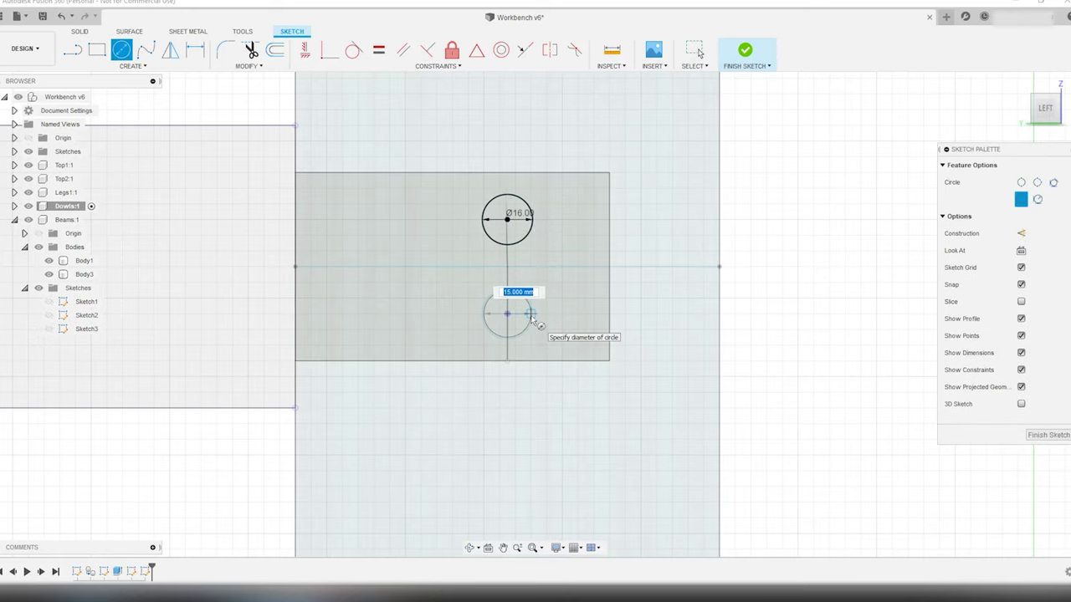
pyautogui.write('16')
pyautogui.press('Return')
pyautogui.press('Escape')
pyautogui.scroll(-3, 501, 325)
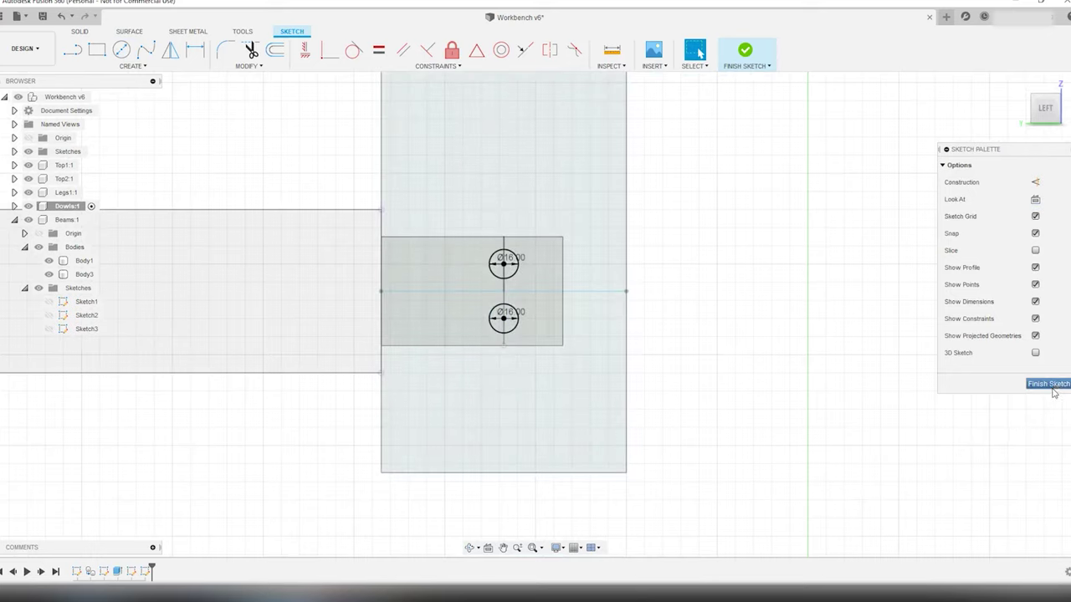
pyautogui.click(1052, 387)
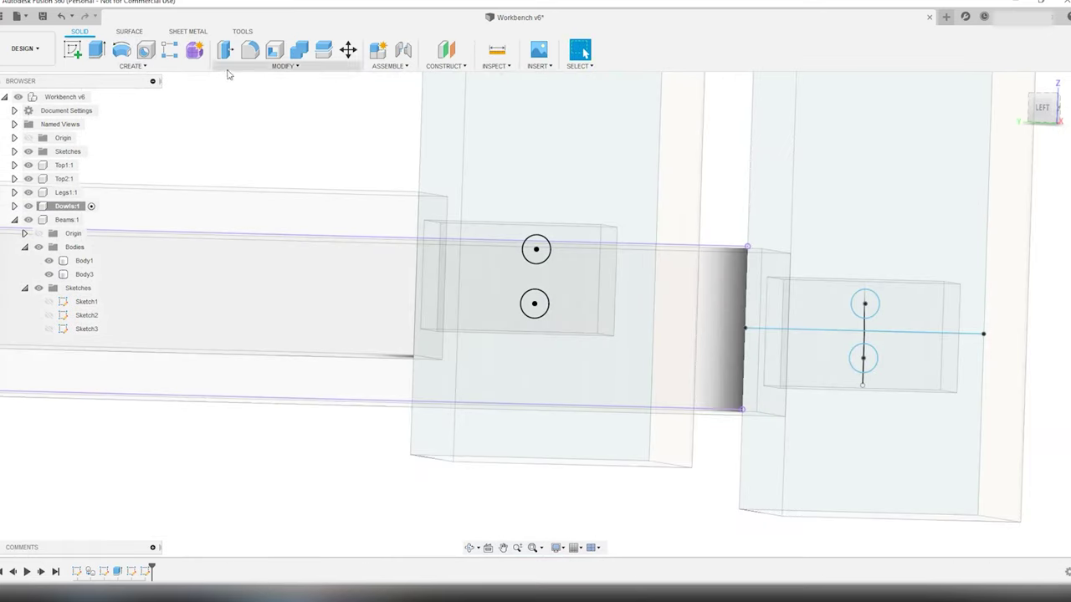
# Extrude the two 16 mm dowel circles on the opposite leg 70 mm into it as new bodies.
pyautogui.click(96, 49)
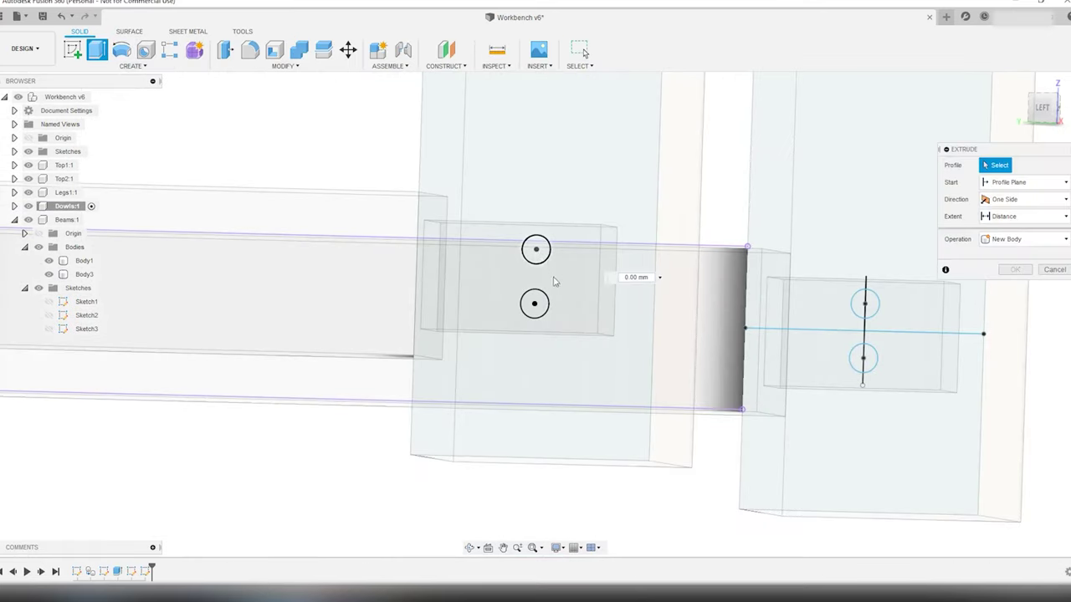
pyautogui.click(535, 249)
pyautogui.click(539, 307)
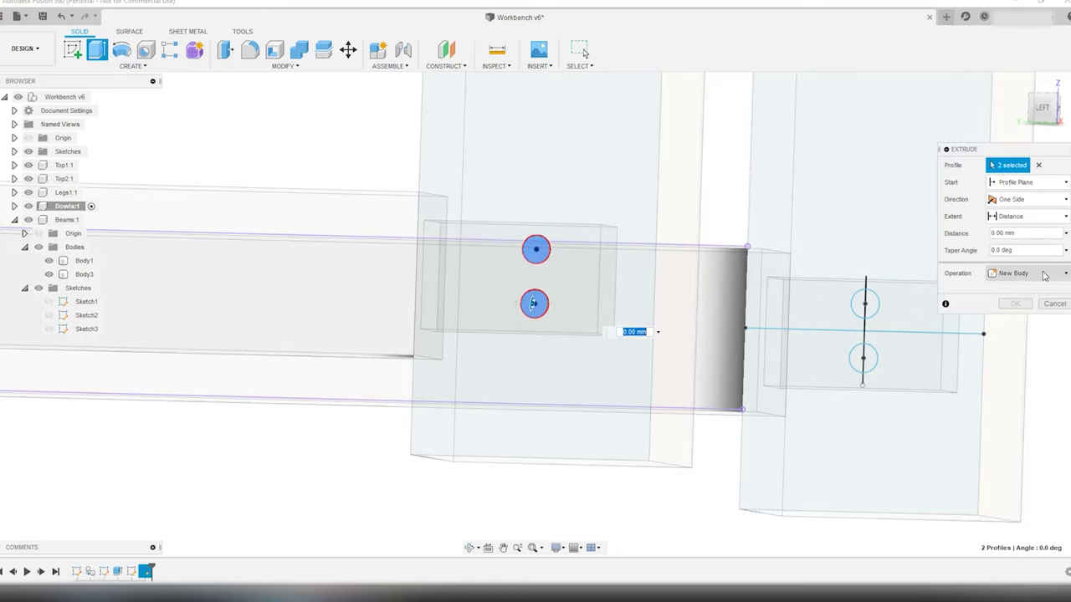
pyautogui.click(1060, 119)
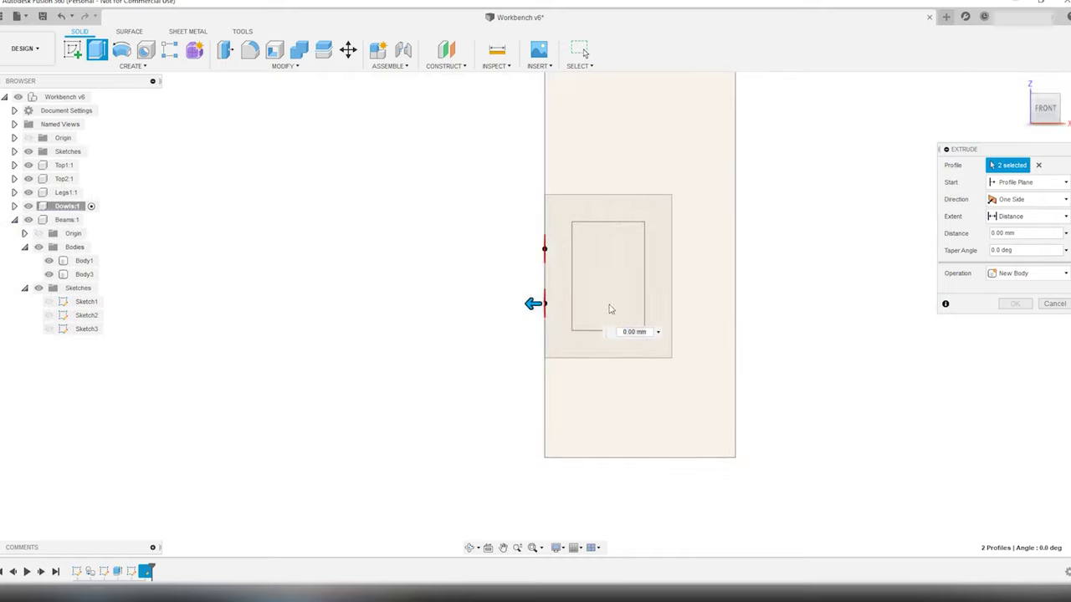
pyautogui.moveTo(530, 304); pyautogui.dragTo(651, 308)
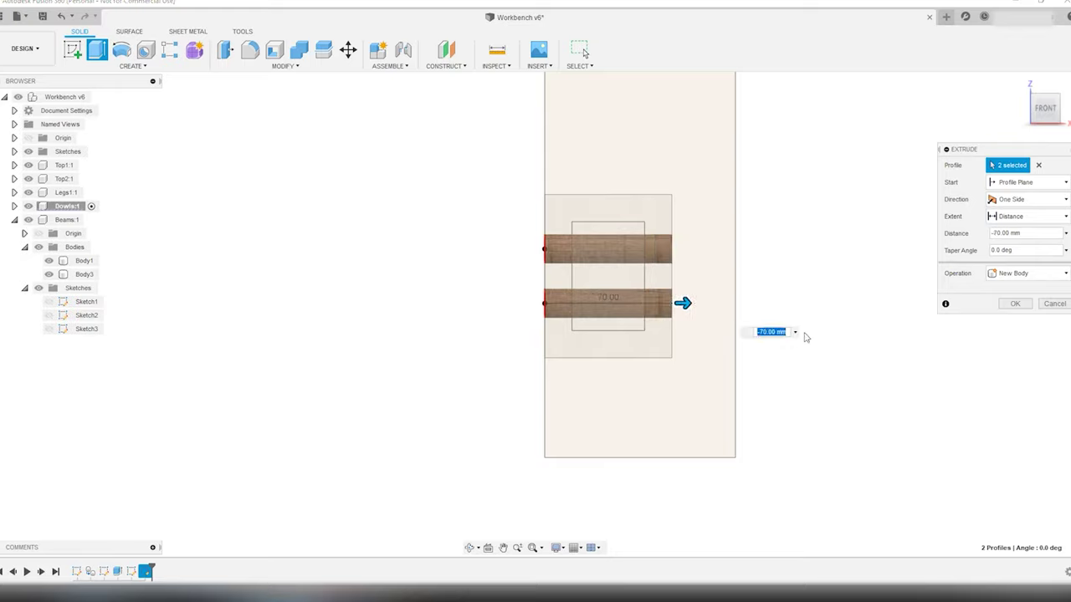
pyautogui.click(1014, 304)
# Cut the two new dowels out of the leg with Combine, keeping the dowel bodies.
pyautogui.scroll(-3, 500, 370)
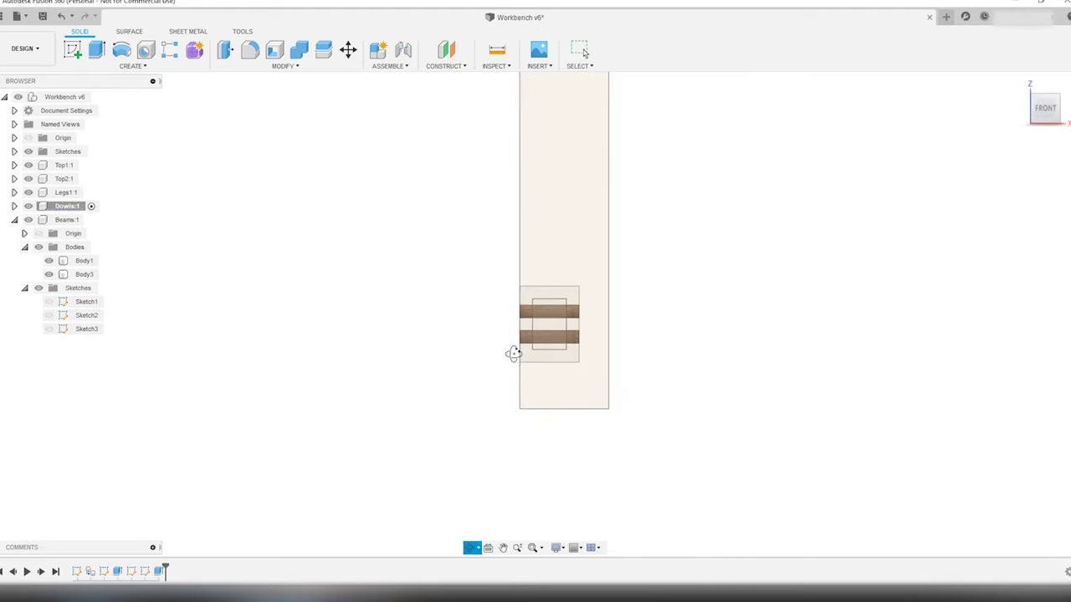
pyautogui.keyDown('shift'); pyautogui.moveTo(513, 353); pyautogui.dragTo(562, 366, button='middle'); pyautogui.keyUp('shift')
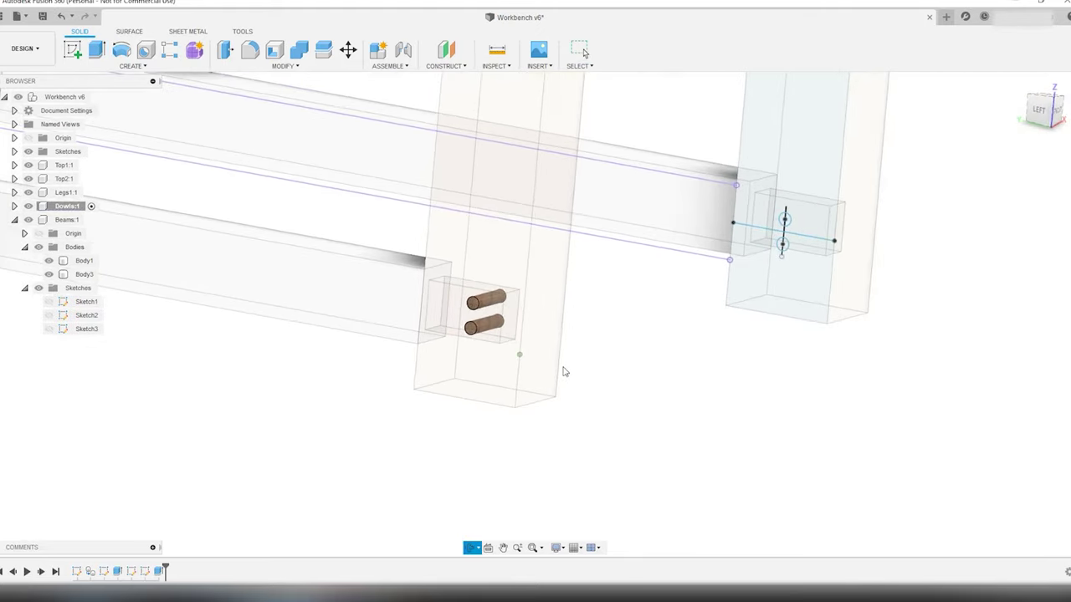
pyautogui.scroll(2, 485, 361)
pyautogui.scroll(-3, 482, 360)
pyautogui.keyDown('shift'); pyautogui.moveTo(483, 361); pyautogui.dragTo(488, 339, button='middle'); pyautogui.keyUp('shift')
pyautogui.scroll(4, 488, 339)
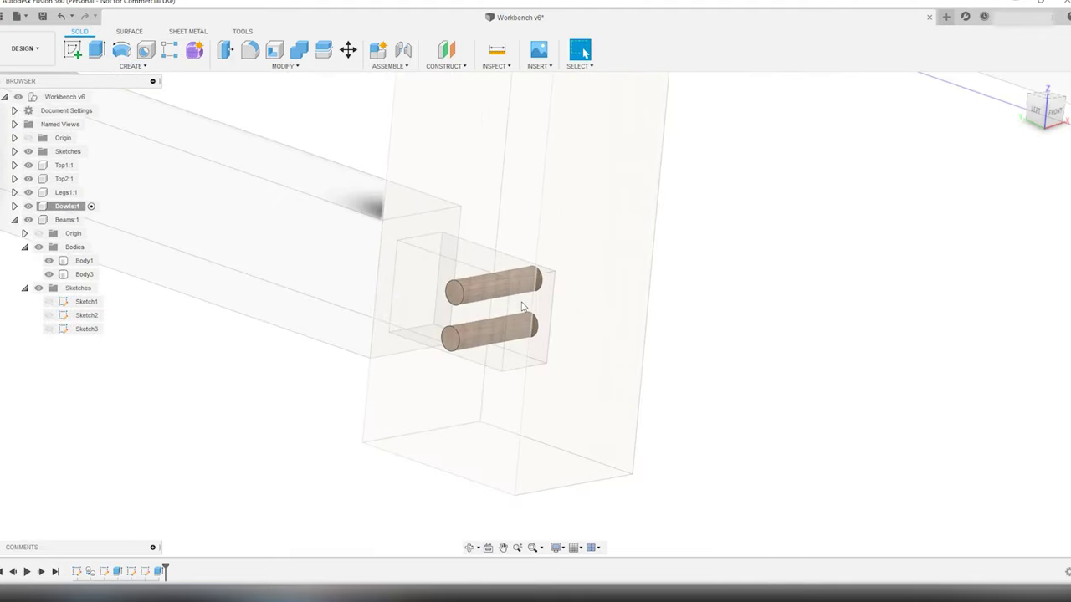
pyautogui.click(1037, 116)
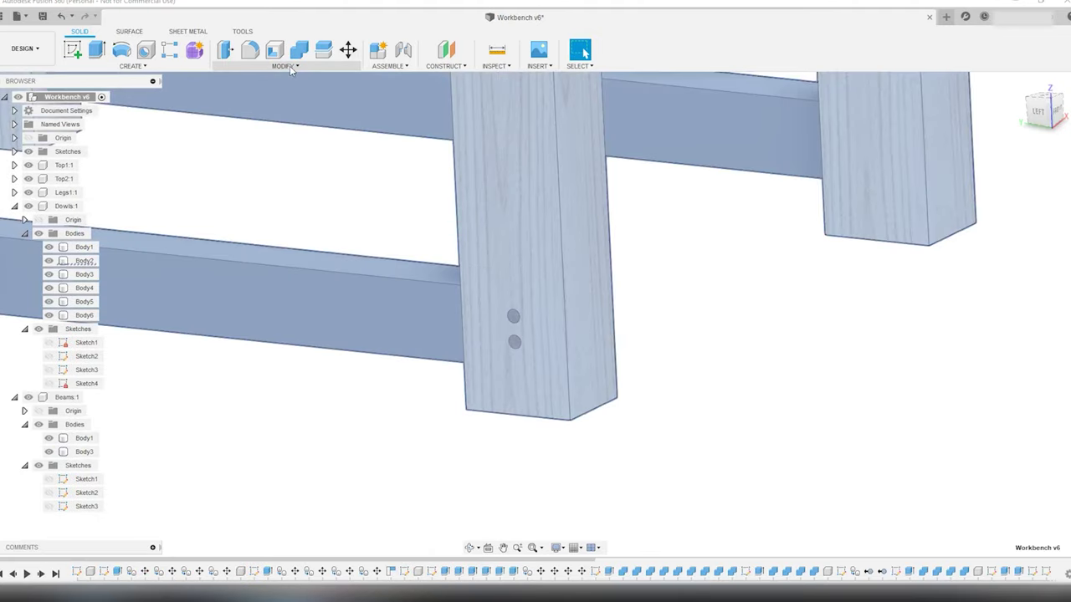
pyautogui.click(299, 50)
pyautogui.click(538, 380)
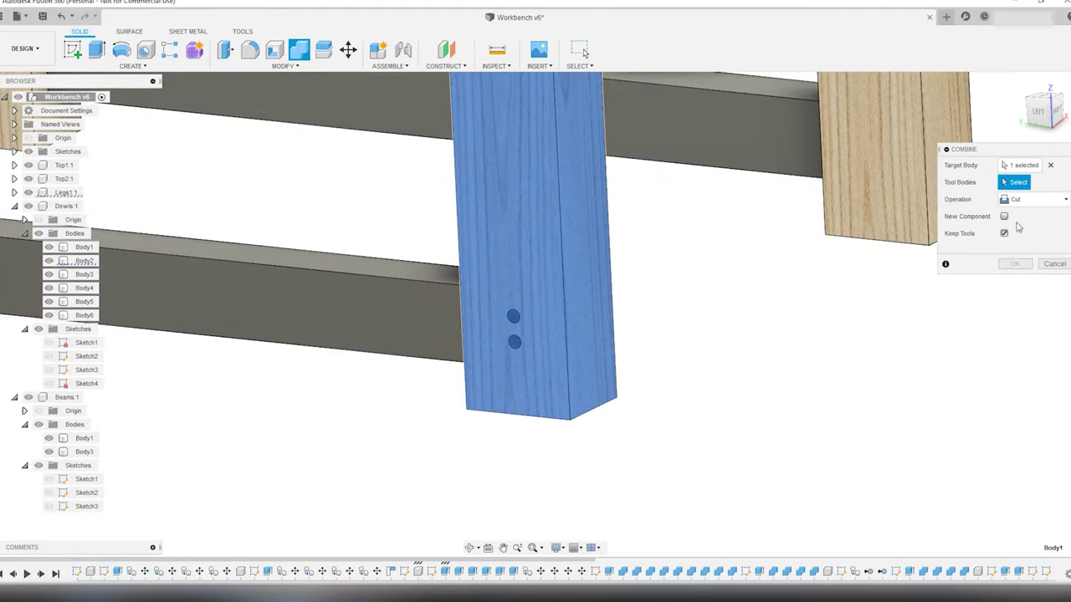
pyautogui.press('Return')
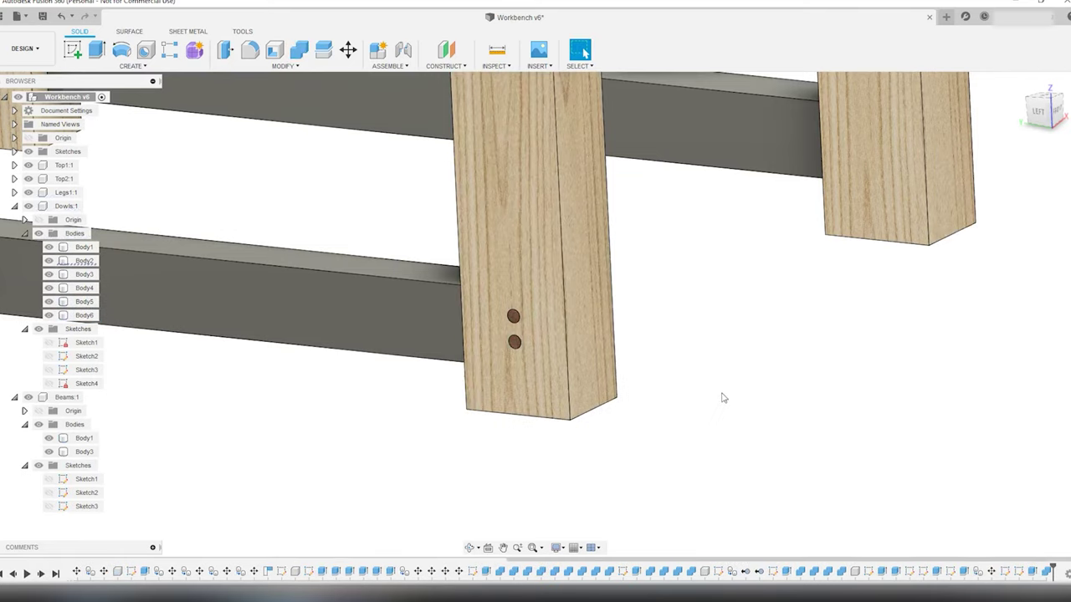
# Cut the same two dowels out of the beam's tenon with Combine, keeping the dowel bodies.
pyautogui.click(299, 49)
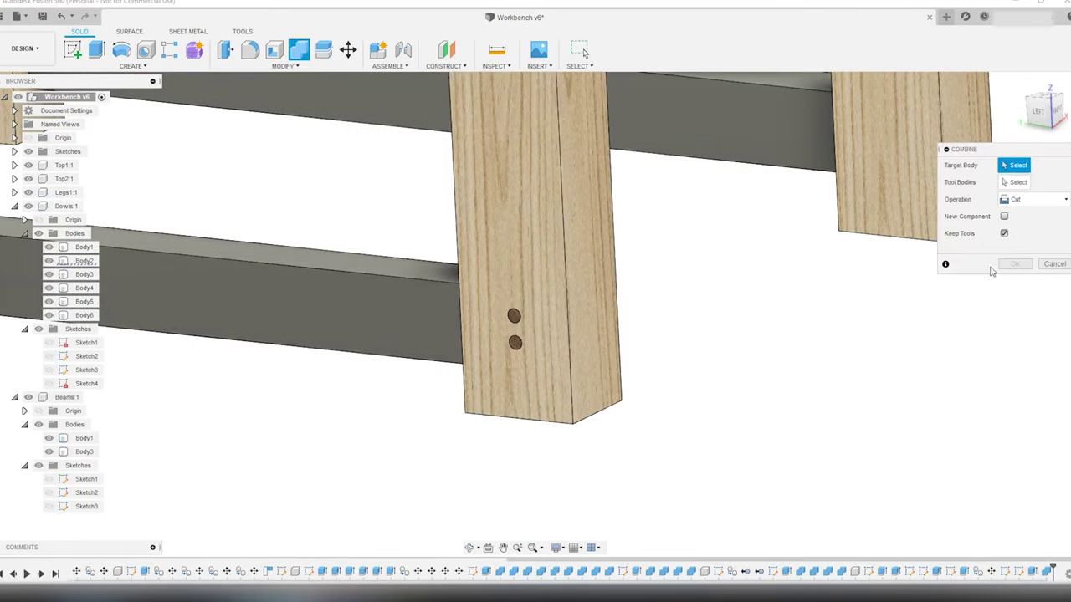
pyautogui.click(445, 331)
pyautogui.click(512, 319)
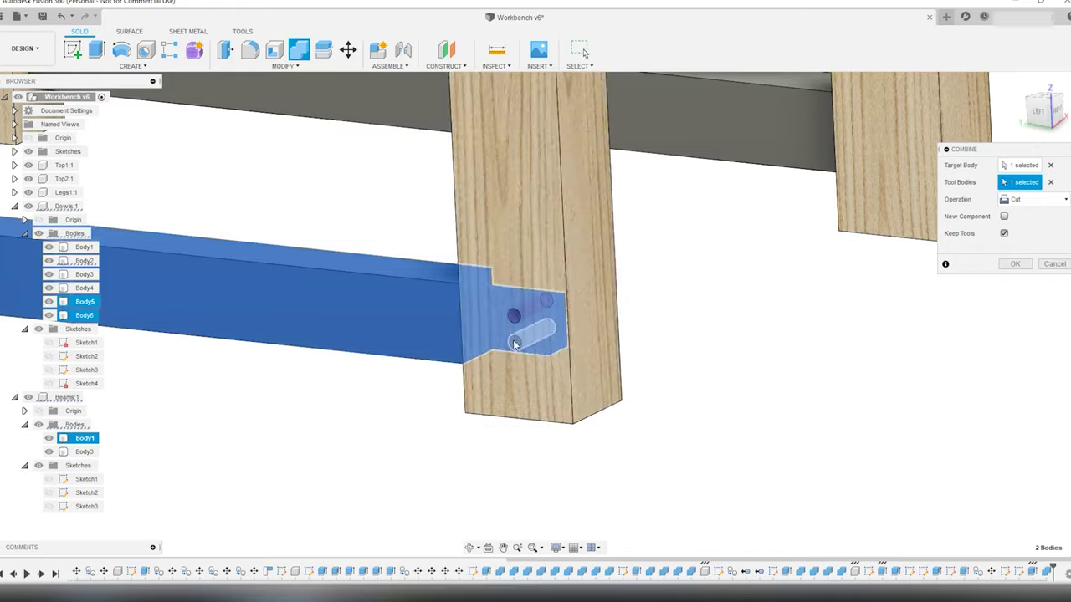
pyautogui.click(1016, 265)
# Project the faces of the leg at the beam's other end and of the beam into the new Dowls sketch.
pyautogui.keyDown('shift'); pyautogui.moveTo(544, 368); pyautogui.dragTo(473, 448, button='middle'); pyautogui.keyUp('shift')
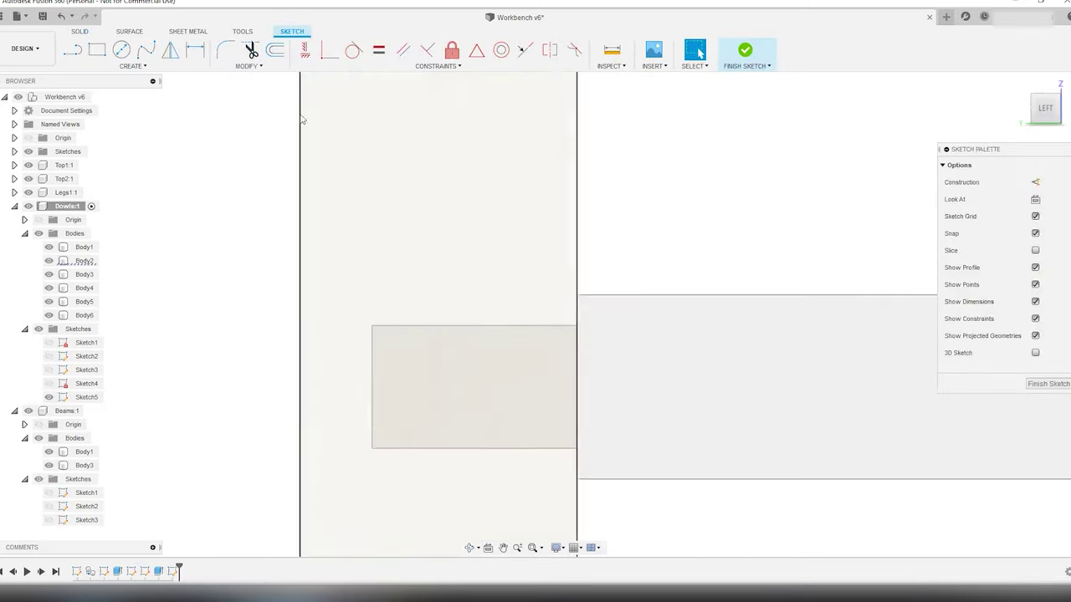
pyautogui.press('p')
pyautogui.click(466, 387)
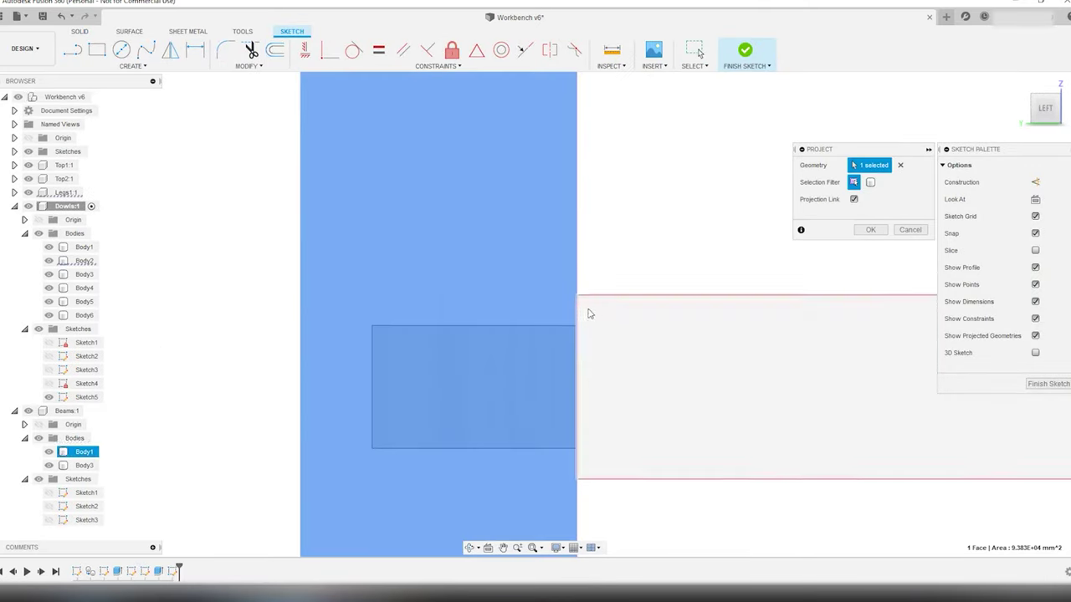
# Draw a horizontal line across the leg at tenon mid-height, vertical lines to the tenon edges, and a 16 mm circle centred on each vertical line.
pyautogui.press('l')
pyautogui.click(577, 386)
pyautogui.click(300, 387)
pyautogui.click(437, 387)
pyautogui.click(438, 448)
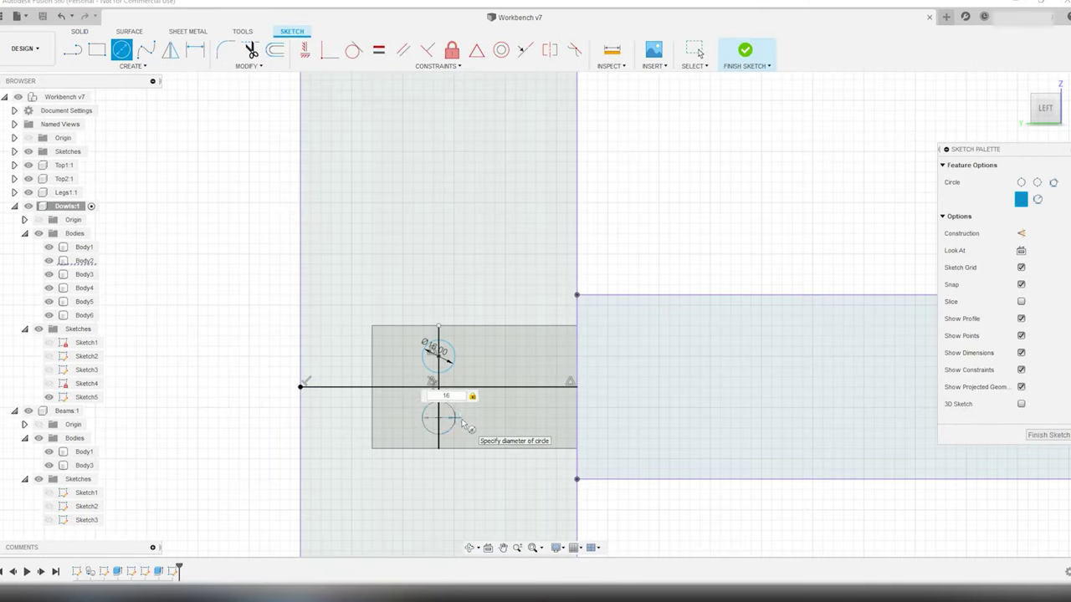
pyautogui.press('Return')
pyautogui.press('Escape')
# Extrude the two new 16 mm circles through the tenon as new dowel bodies.
pyautogui.scroll(-3, 538, 471)
pyautogui.keyDown('shift'); pyautogui.moveTo(461, 423); pyautogui.dragTo(538, 471, button='middle'); pyautogui.keyUp('shift')
pyautogui.scroll(6, 538, 471)
pyautogui.press('e')
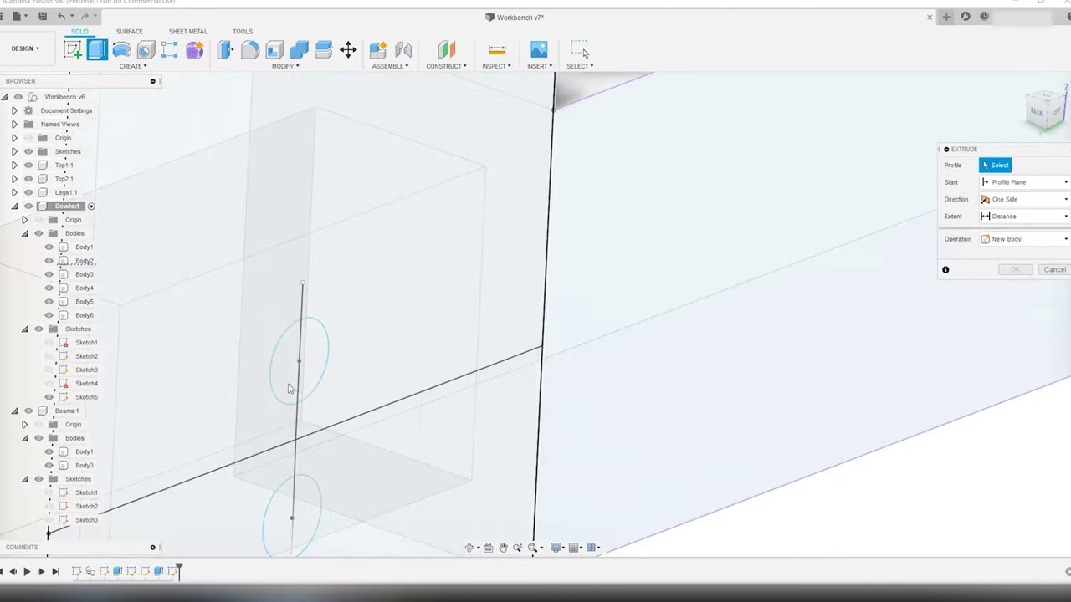
pyautogui.click(289, 382)
pyautogui.click(311, 359)
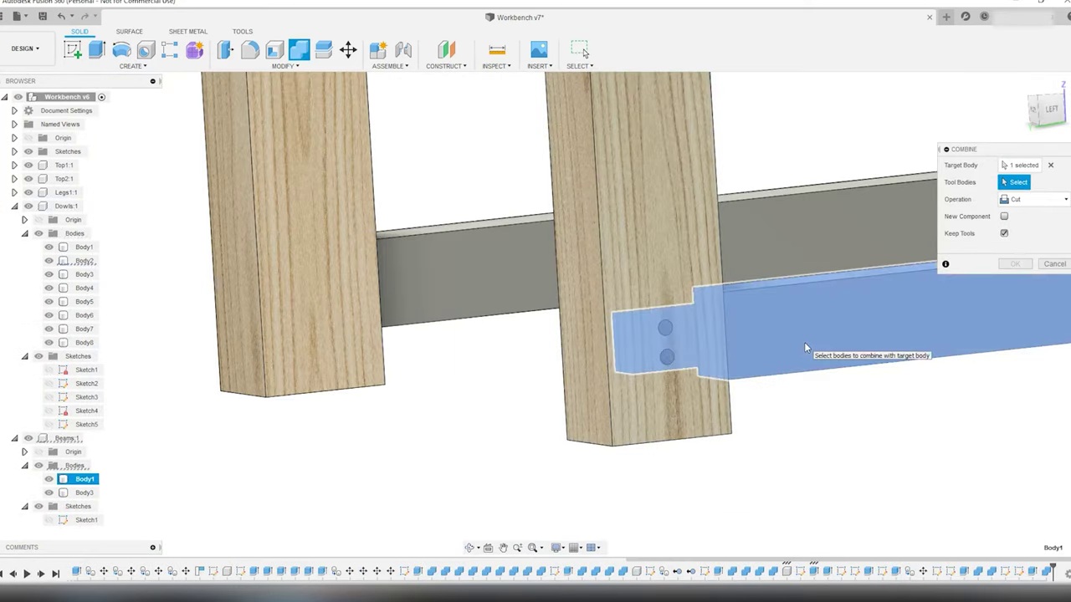
# Cut the two newest dowels out of the beam's tenon with Combine, keeping the dowel bodies.
pyautogui.click(805, 342)
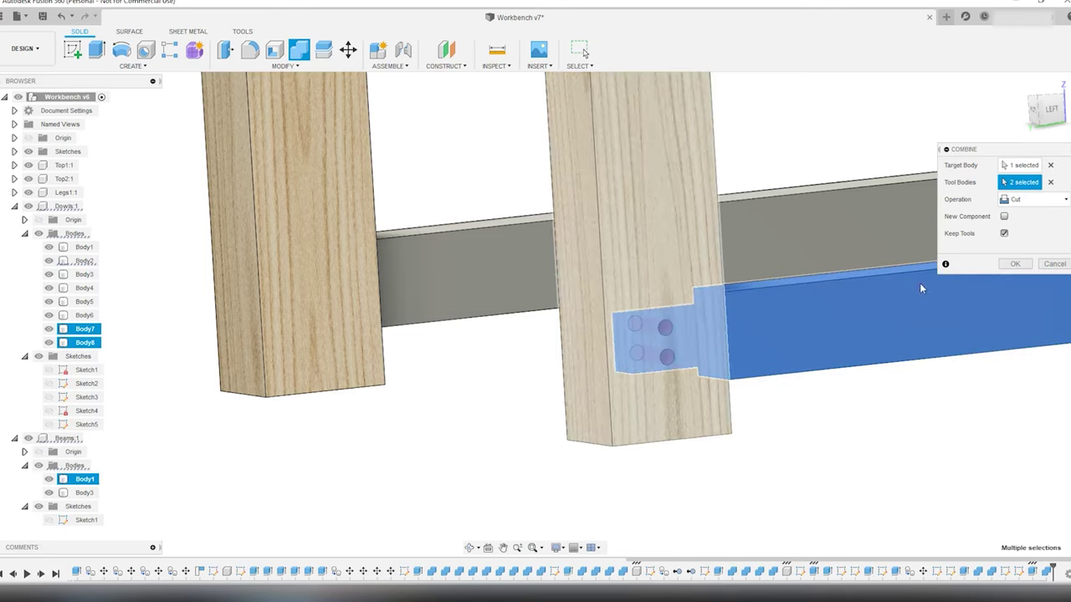
pyautogui.click(1011, 263)
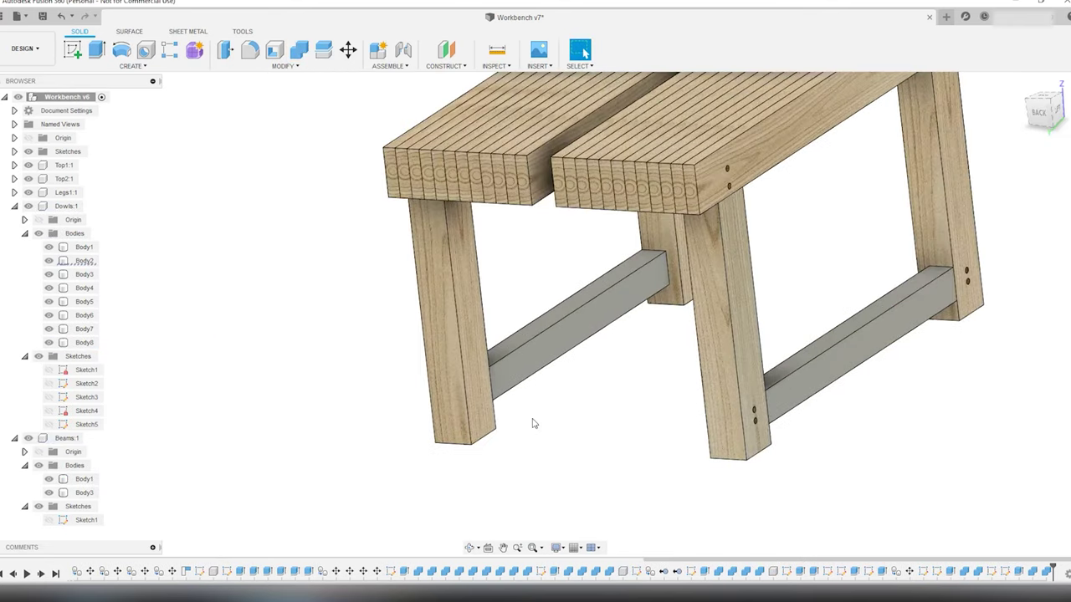
pyautogui.scroll(3, 533, 424)
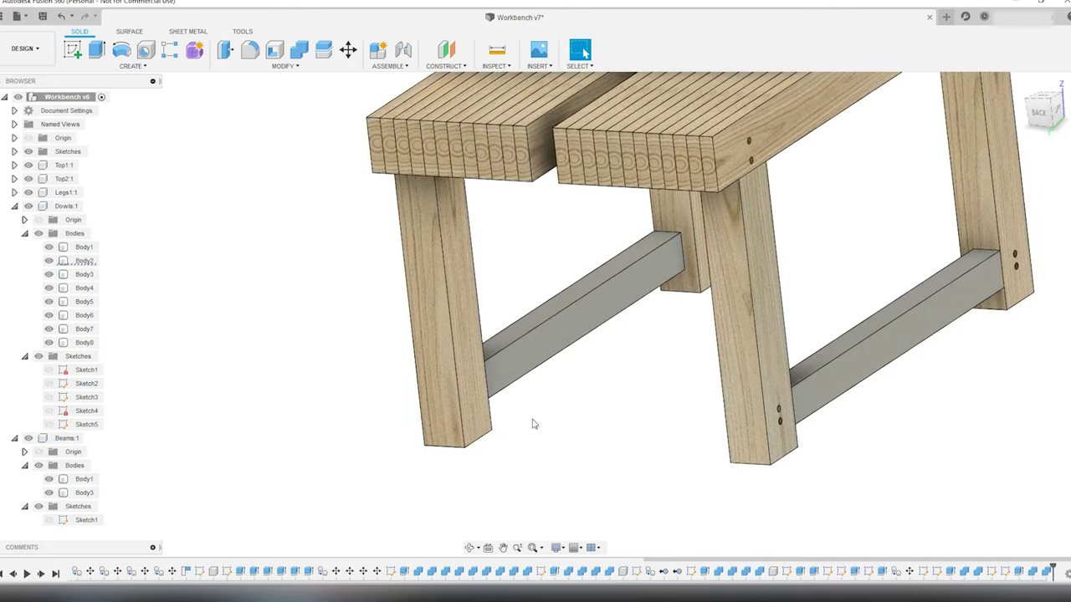
pyautogui.scroll(-3, 562, 360)
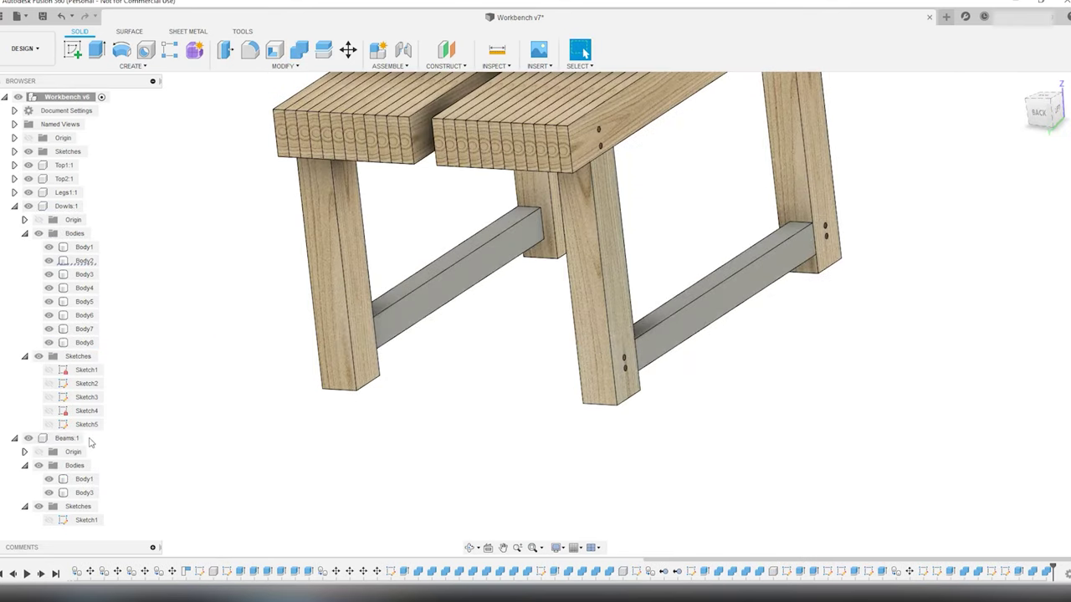
# Activate the Beams component and start a sketch on the inner side face of the leg facing the dowelled leg.
pyautogui.doubleClick(77, 439)
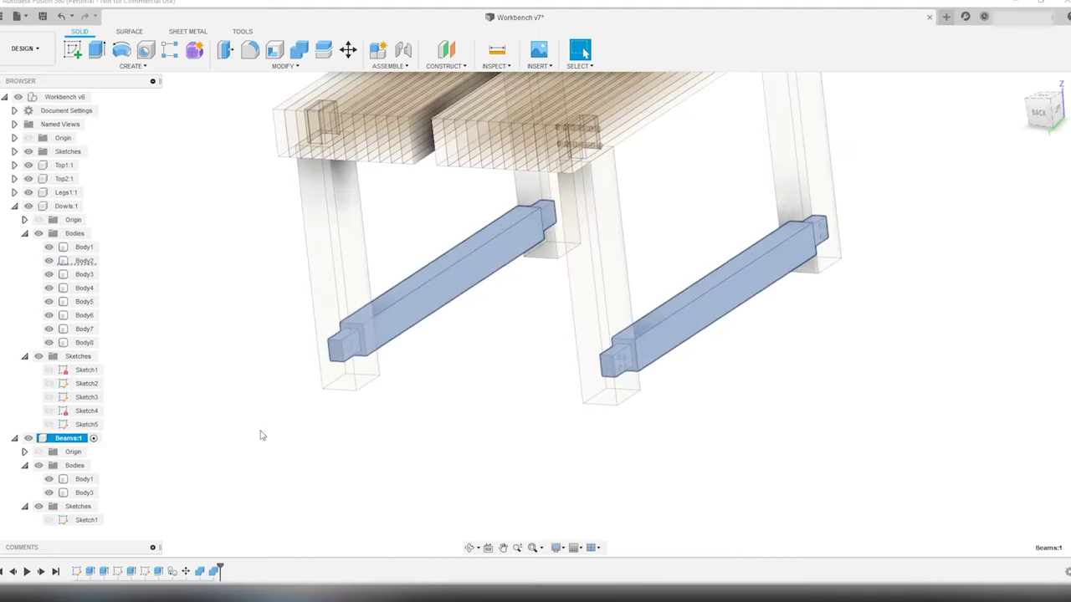
pyautogui.scroll(-5, 497, 368)
pyautogui.scroll(6, 497, 363)
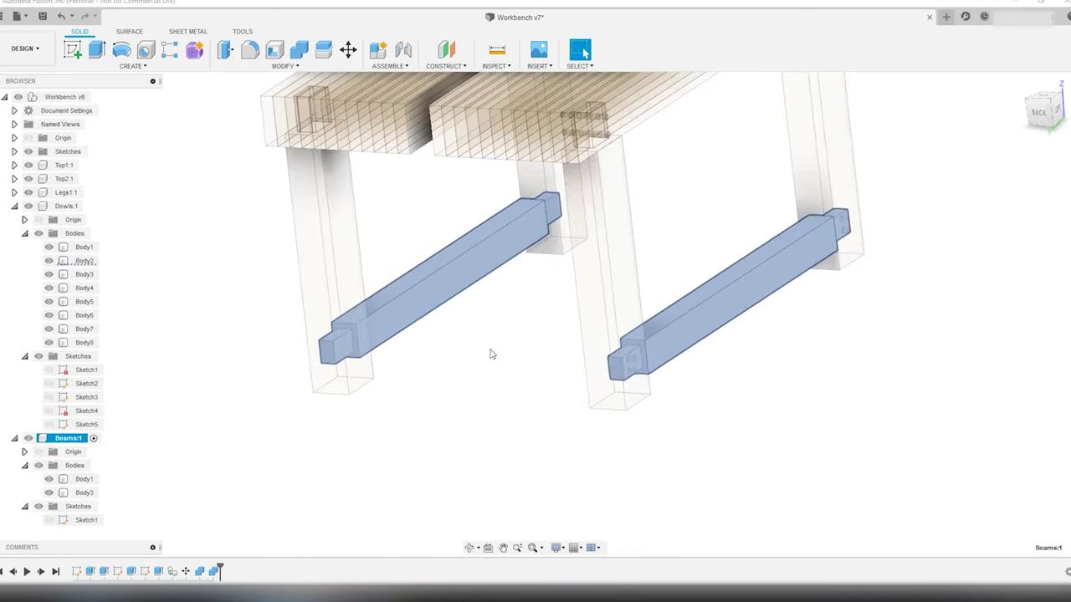
pyautogui.keyDown('shift'); pyautogui.moveTo(490, 352); pyautogui.dragTo(364, 306, button='middle'); pyautogui.keyUp('shift')
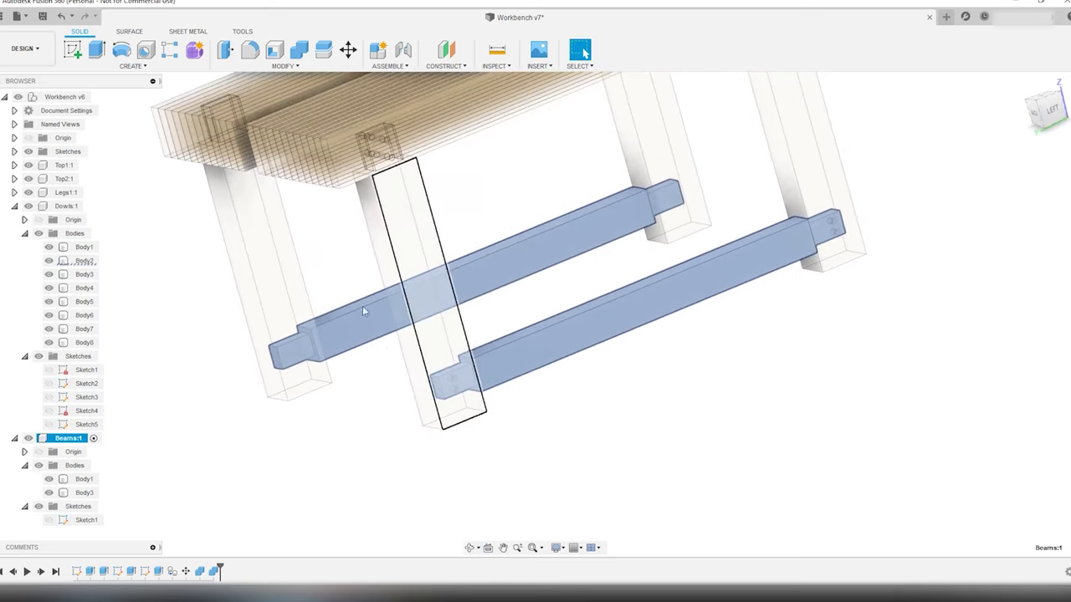
pyautogui.click(74, 52)
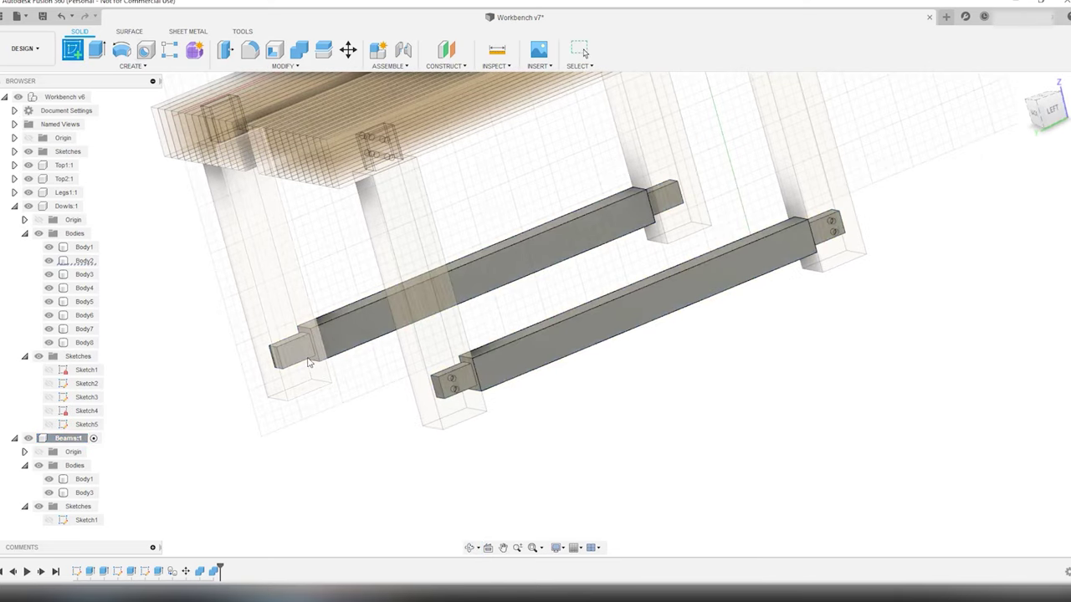
pyautogui.click(308, 361)
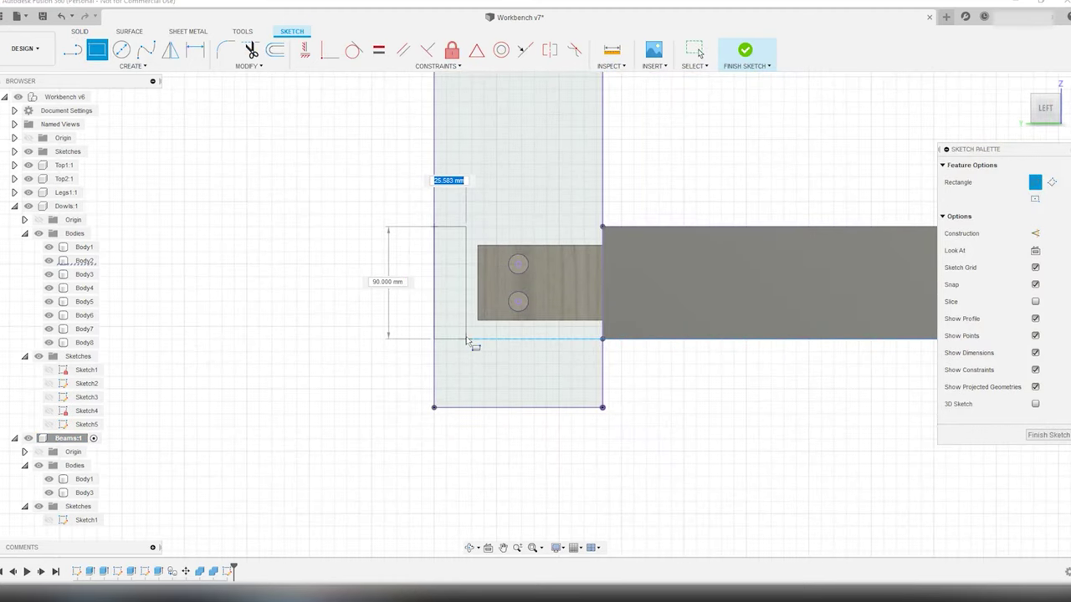
# Draw two adjacent rectangles, each 35 mm wide and 90 mm high, from the leg's outer edge at the beam's height.
pyautogui.write('35')
pyautogui.press('Tab')
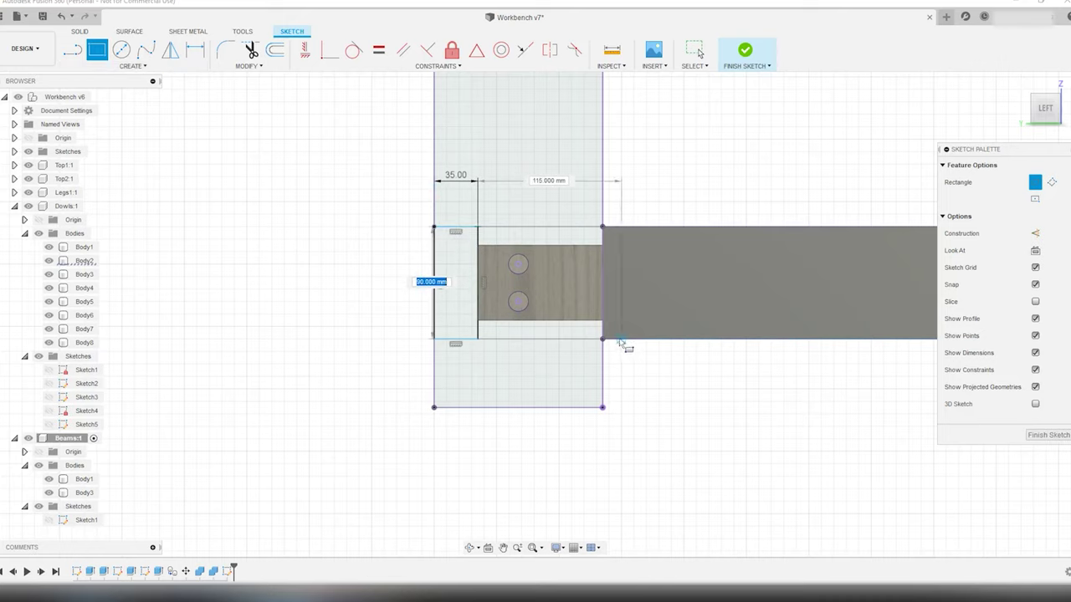
pyautogui.click(519, 339)
pyautogui.press('Escape')
# Extrude the rectangle profiles 700 mm toward the opposite leg as a new cross beam body.
pyautogui.moveTo(513, 342)
pyautogui.keyDown('shift'); pyautogui.mouseDown(button='middle')
pyautogui.moveTo(443, 306)
pyautogui.moveTo(502, 358)
pyautogui.mouseUp(button='middle'); pyautogui.keyUp('shift')
pyautogui.scroll(-3, 550, 358)
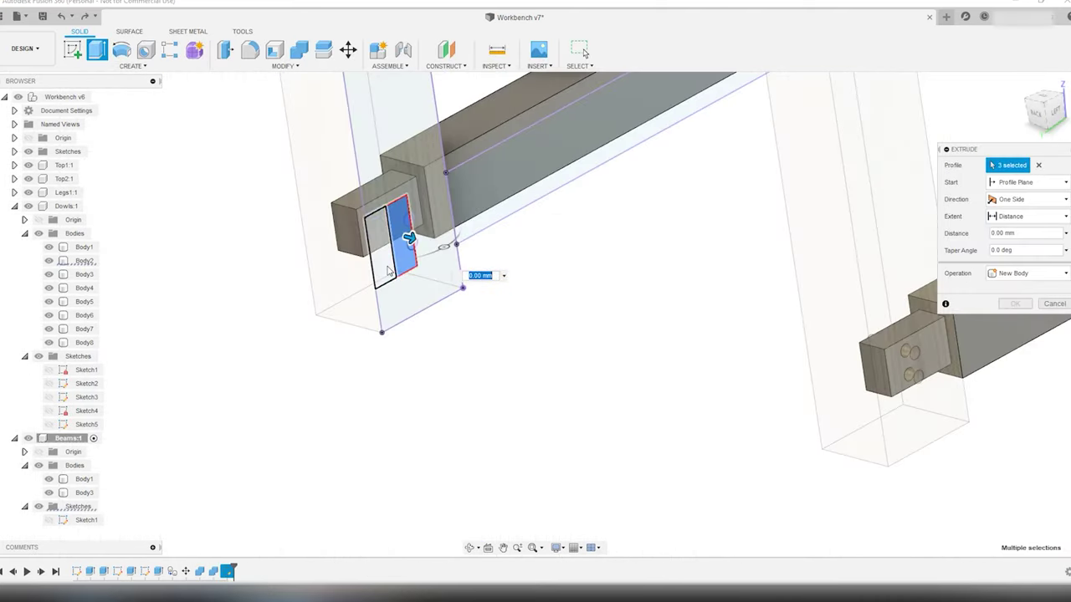
pyautogui.click(387, 270)
pyautogui.keyDown('shift'); pyautogui.moveTo(388, 270); pyautogui.dragTo(514, 342, button='middle'); pyautogui.keyUp('shift')
pyautogui.write('700')
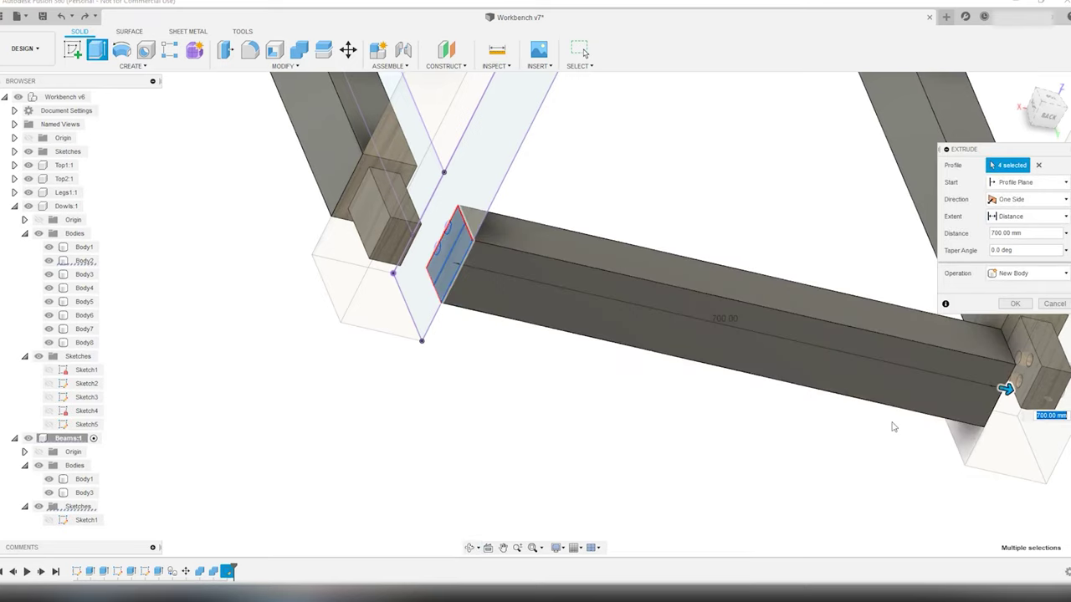
pyautogui.keyDown('shift'); pyautogui.moveTo(892, 427); pyautogui.dragTo(834, 442, button='middle'); pyautogui.keyUp('shift')
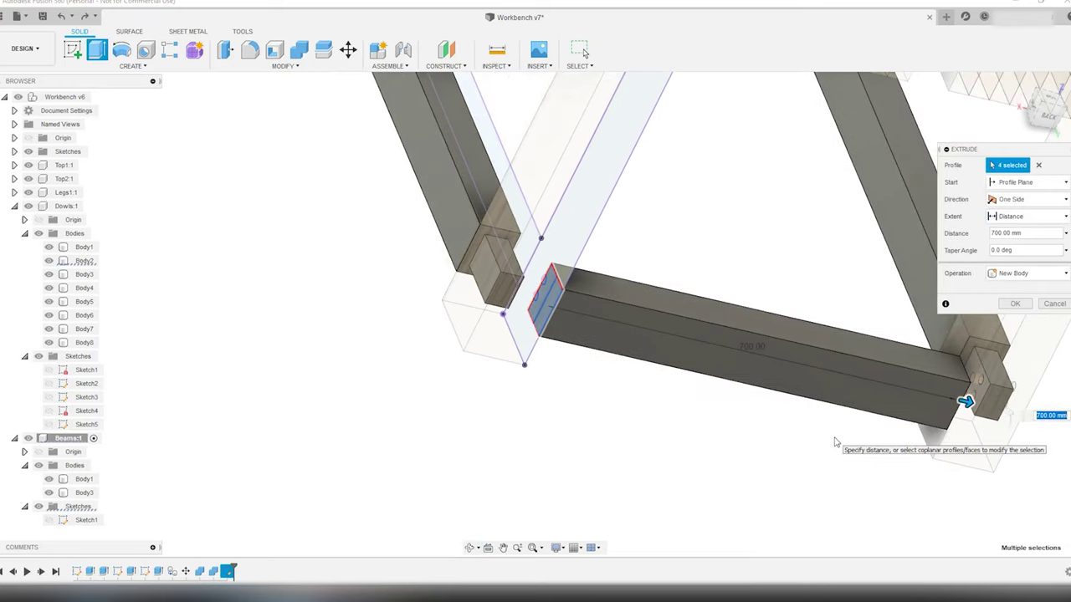
pyautogui.click(1015, 304)
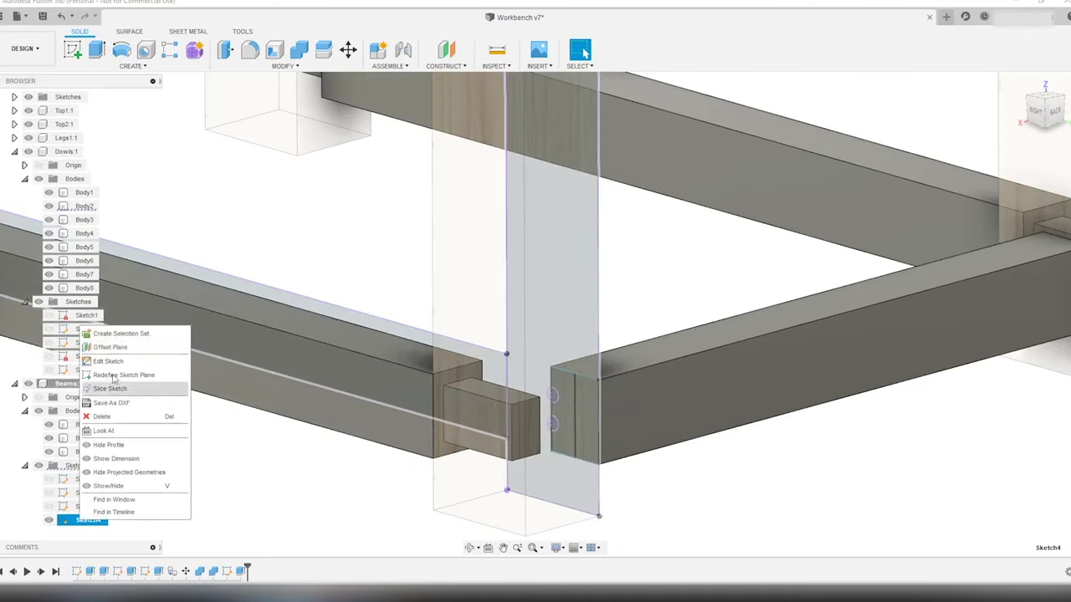
# Edit the cross beam's sketch and add a 40 × 60 mm centre rectangle at the middle of its profile for the tenon.
pyautogui.click(108, 361)
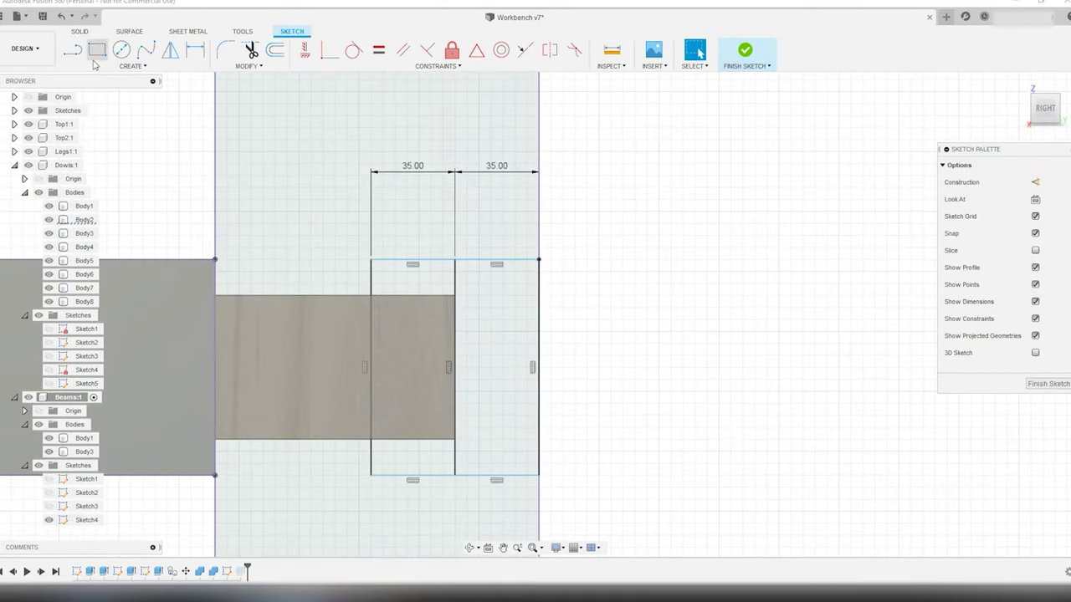
pyautogui.click(98, 50)
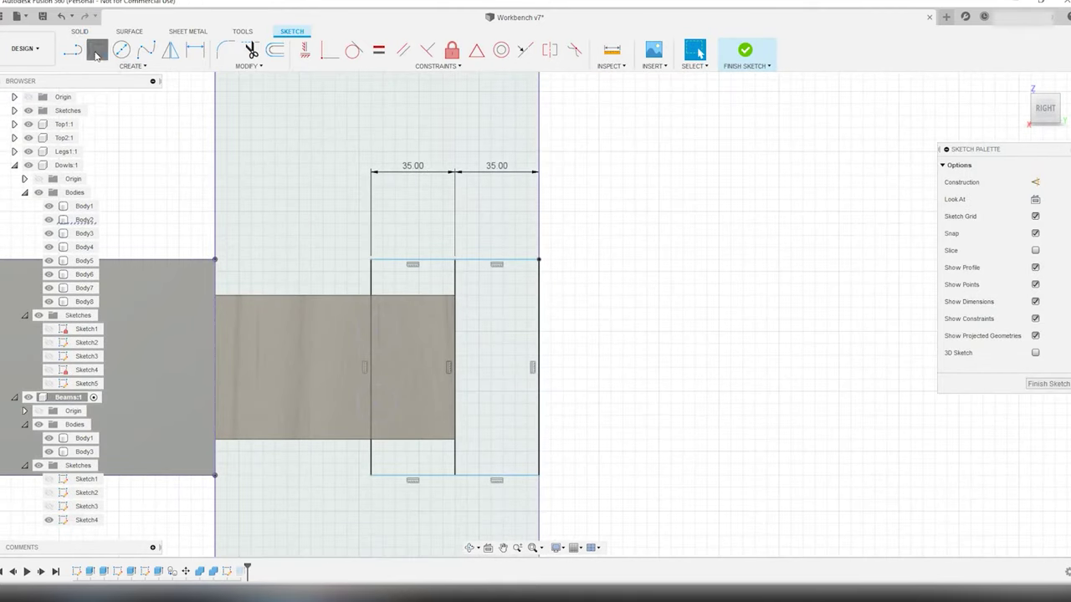
pyautogui.click(453, 367)
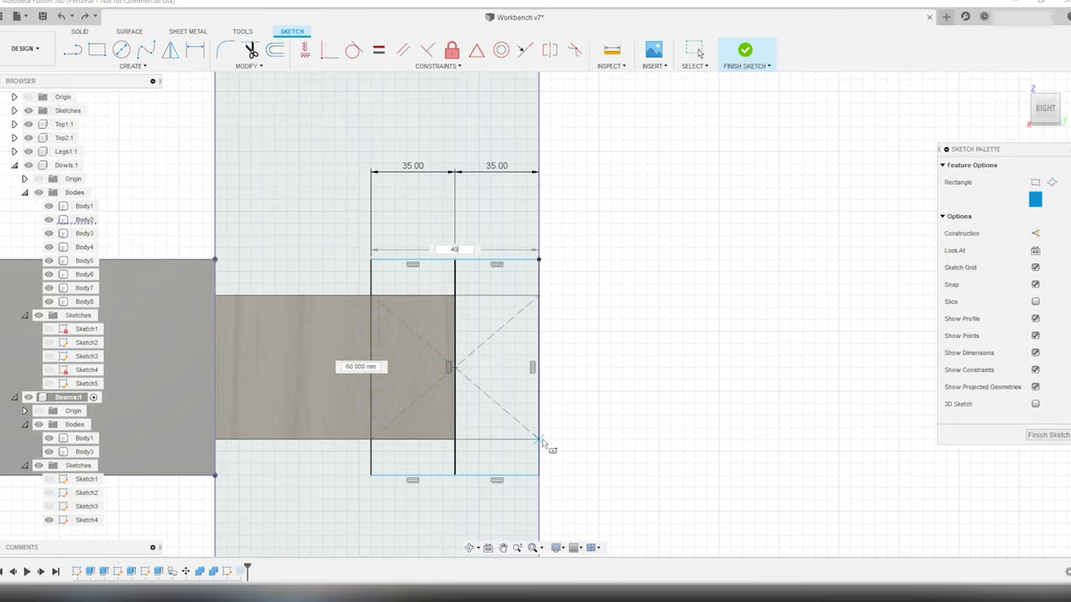
pyautogui.press('Return')
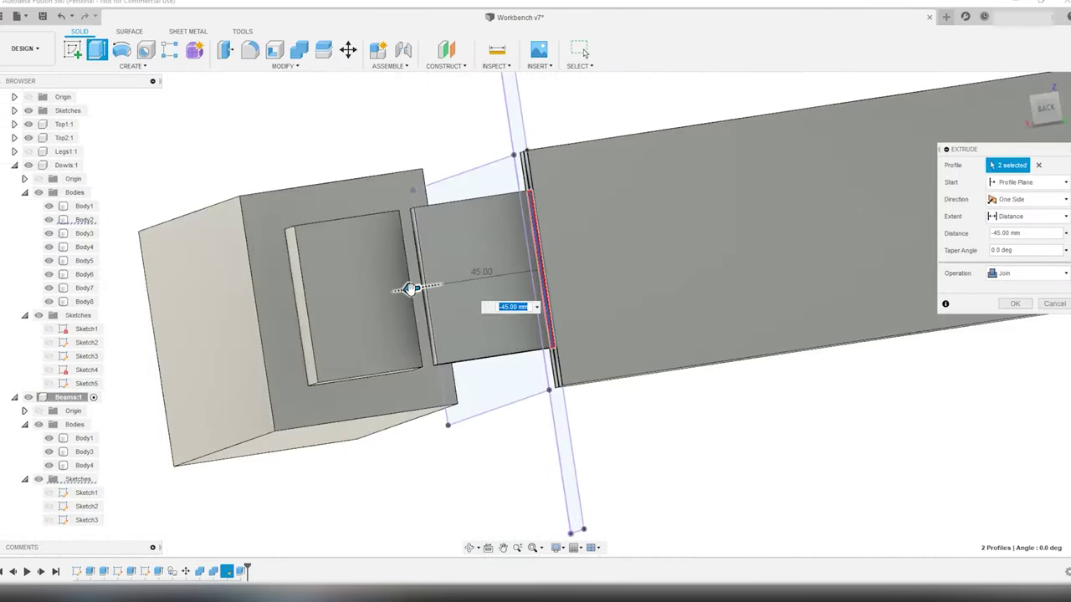
# Extrude the centre rectangle profiles into the leg as a tenon joined to the cross beam's end.
pyautogui.click(1043, 109)
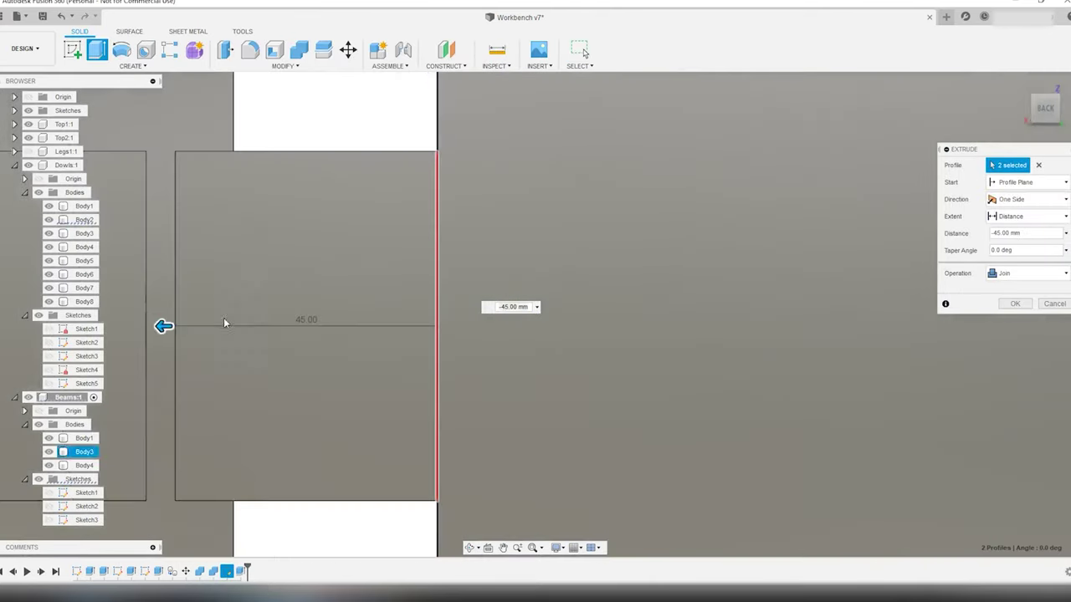
pyautogui.moveTo(162, 325); pyautogui.dragTo(139, 325)
pyautogui.scroll(-2, 237, 327)
pyautogui.scroll(-4, 238, 327)
pyautogui.press('Return')
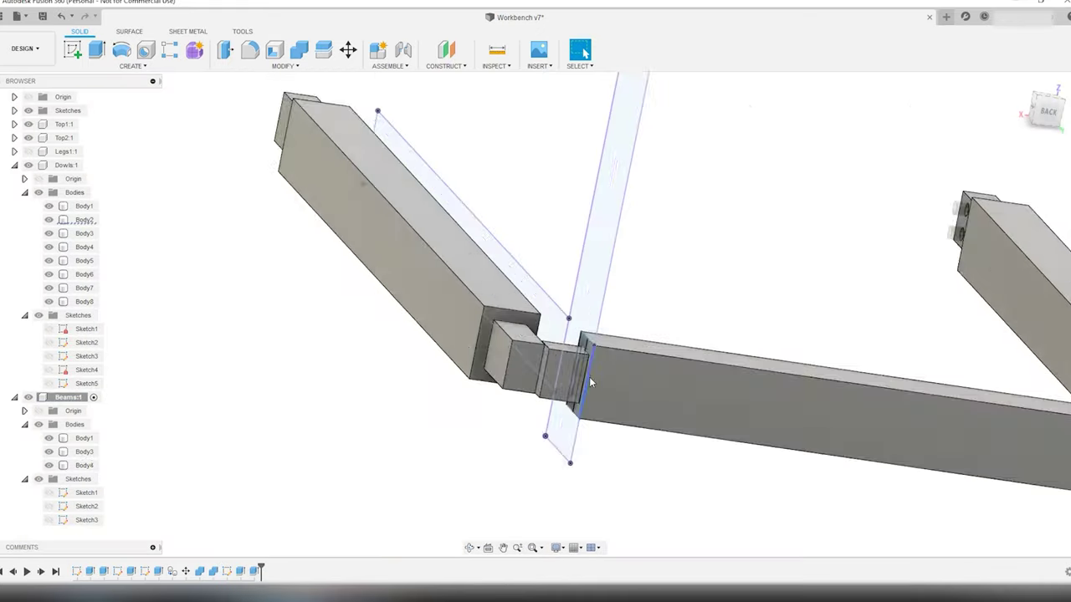
# Sketch a centred tenon rectangle on the cross beam's other end face and extrude it 49 mm, joined to the beam.
pyautogui.scroll(-3, 585, 382)
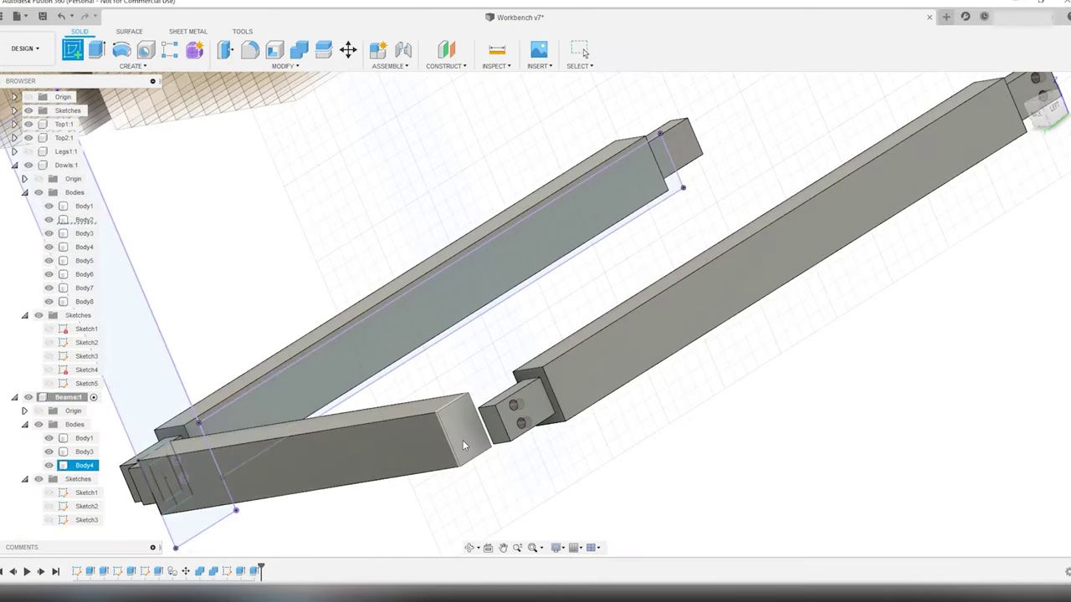
pyautogui.click(463, 441)
pyautogui.scroll(4, 543, 310)
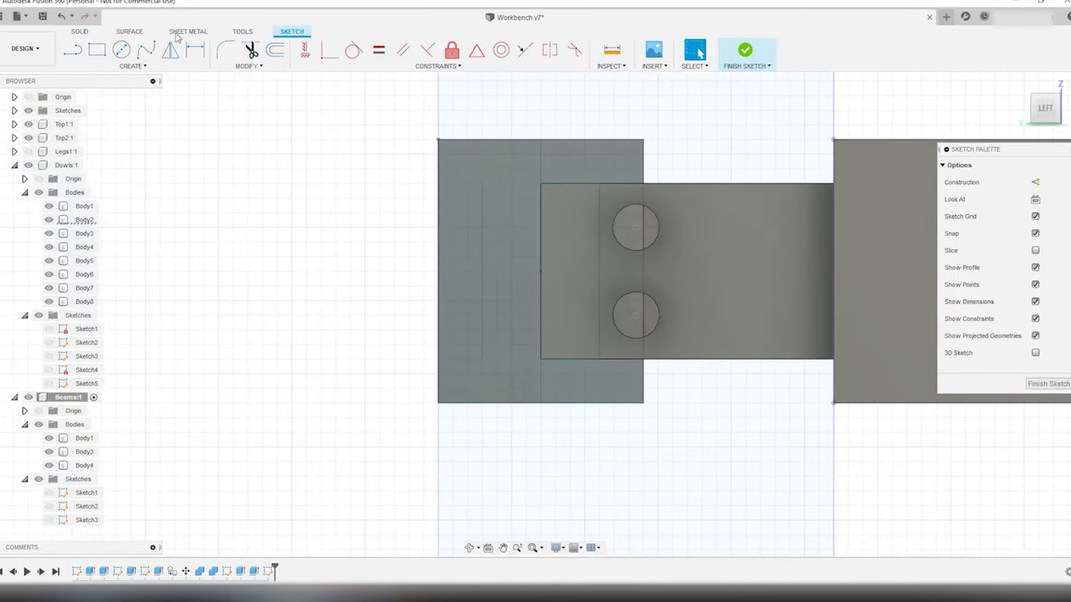
pyautogui.click(132, 66)
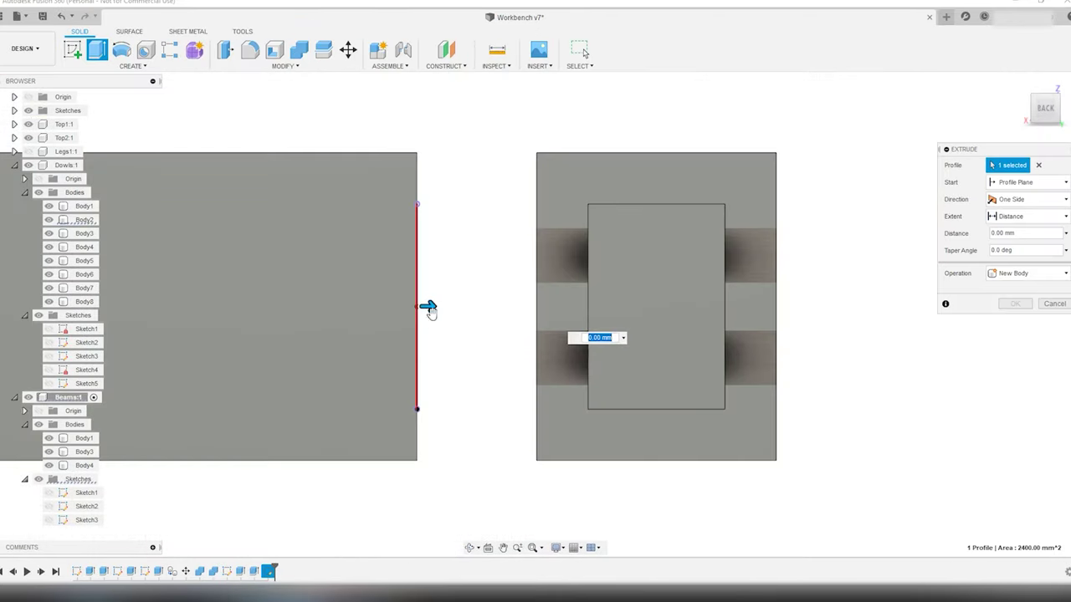
pyautogui.moveTo(429, 308); pyautogui.dragTo(579, 350)
pyautogui.scroll(-5, 579, 351)
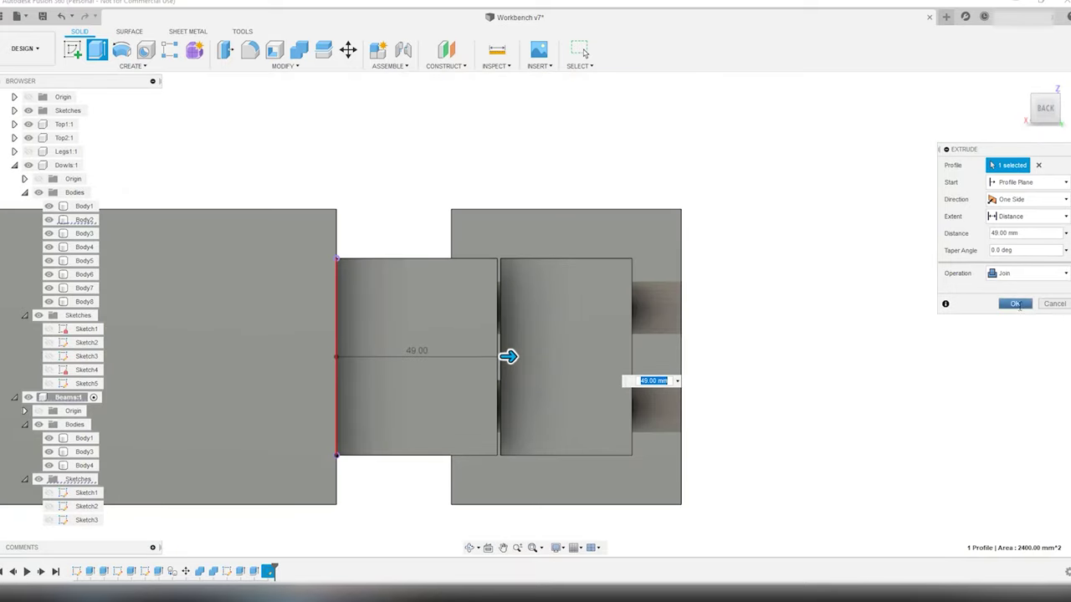
pyautogui.press('Return')
# Copy the tenoned cross beam and move the copy -1230 mm in Y to the outer edge of the legs at the bench's other end.
pyautogui.keyDown('shift'); pyautogui.moveTo(597, 368); pyautogui.dragTo(569, 440, button='middle'); pyautogui.keyUp('shift')
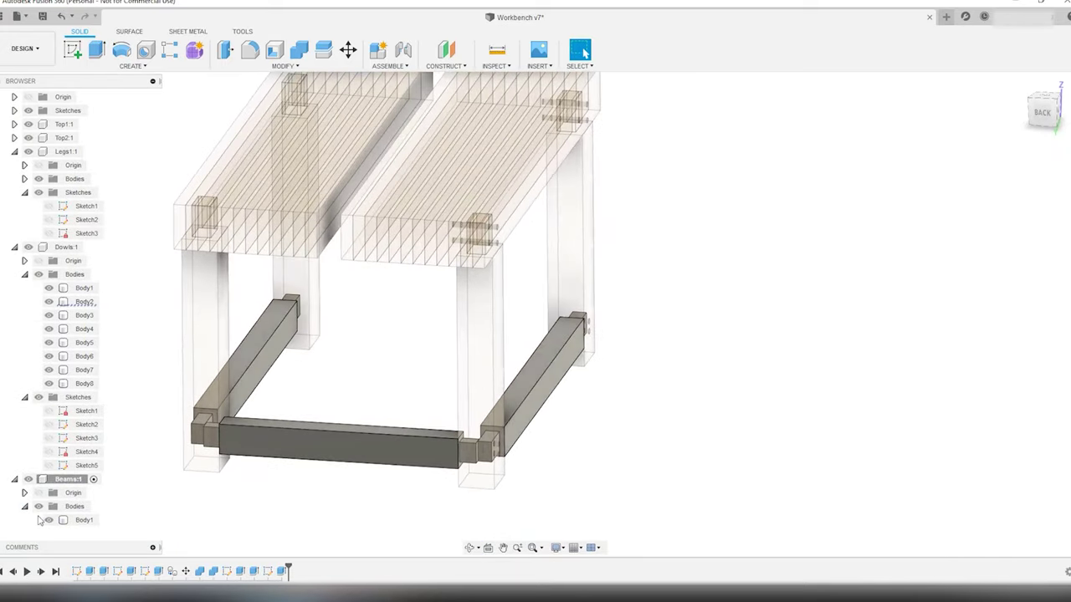
pyautogui.scroll(-3, 95, 515)
pyautogui.click(84, 452)
pyautogui.hotkey('ctrl', 'c')
pyautogui.hotkey('ctrl', 'v')
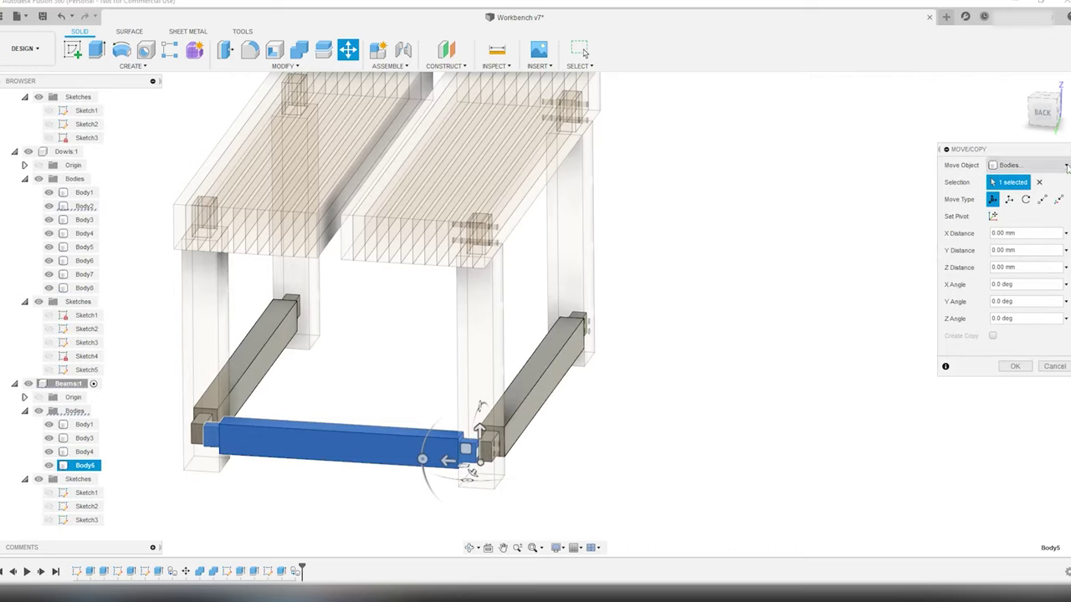
pyautogui.click(1057, 112)
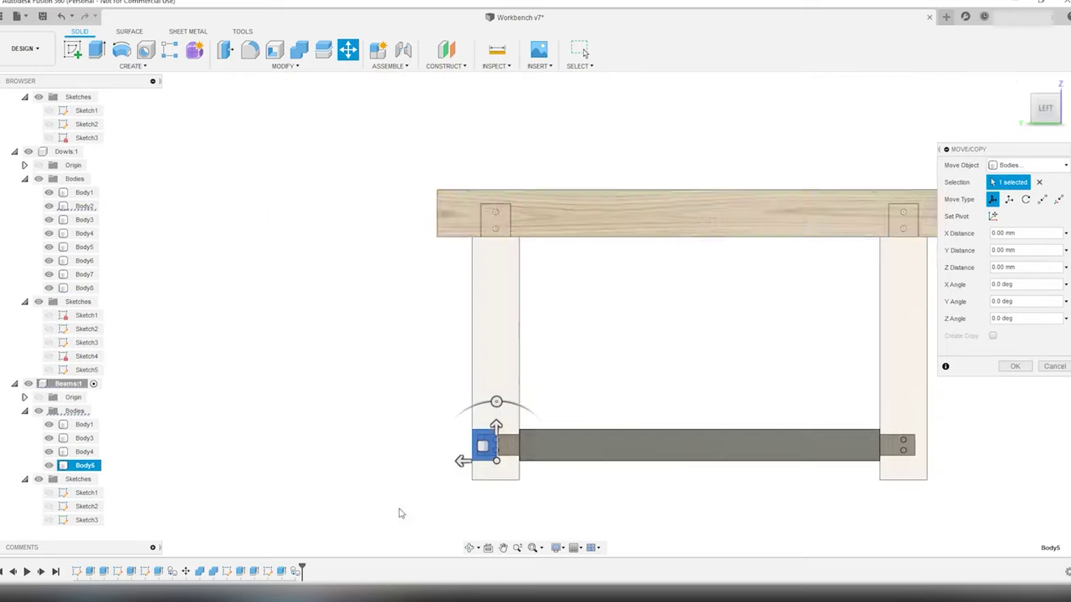
pyautogui.moveTo(463, 460); pyautogui.dragTo(870, 461)
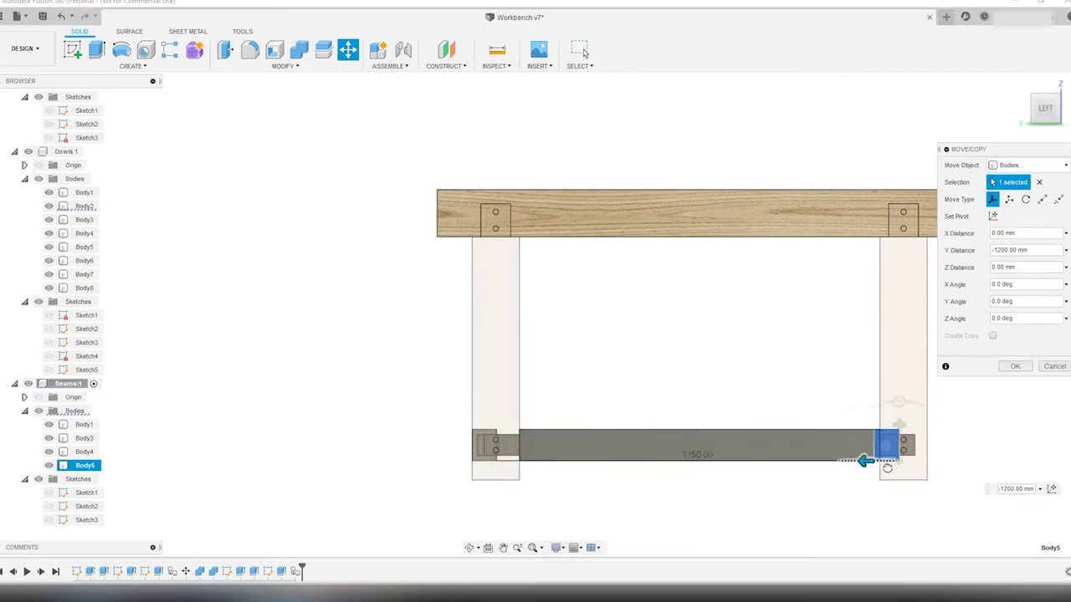
pyautogui.scroll(8, 920, 477)
pyautogui.scroll(3, 931, 483)
pyautogui.moveTo(916, 487); pyautogui.dragTo(816, 492)
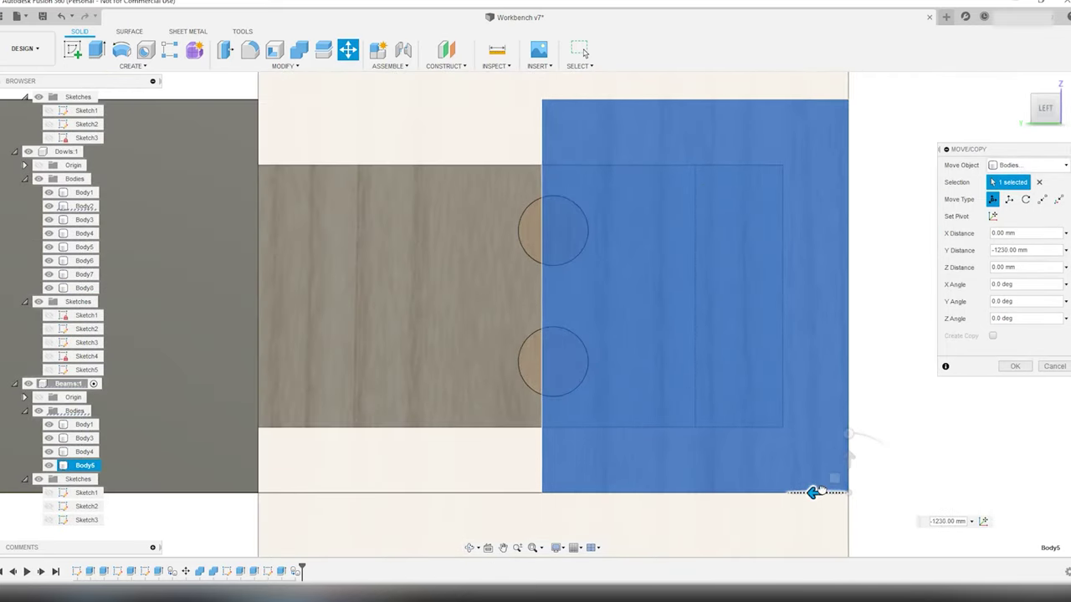
pyautogui.scroll(-4, 824, 487)
pyautogui.press('Return')
# Apply the light wood appearance already used in the design to the whole Beams component.
pyautogui.keyDown('shift'); pyautogui.moveTo(834, 449); pyautogui.dragTo(762, 401, button='middle'); pyautogui.keyUp('shift')
pyautogui.scroll(-5, 731, 444)
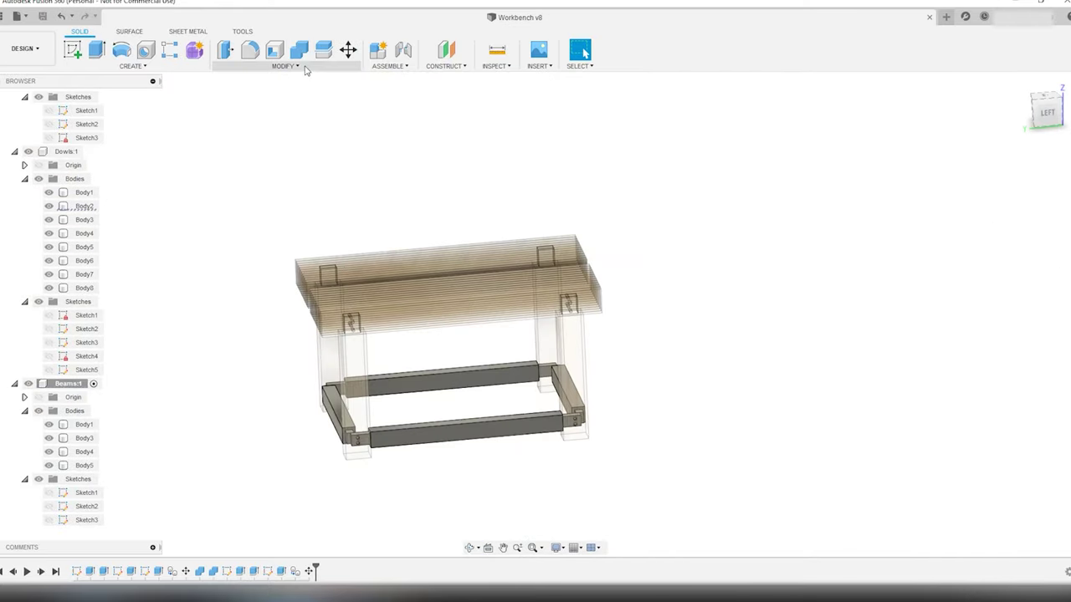
pyautogui.click(288, 64)
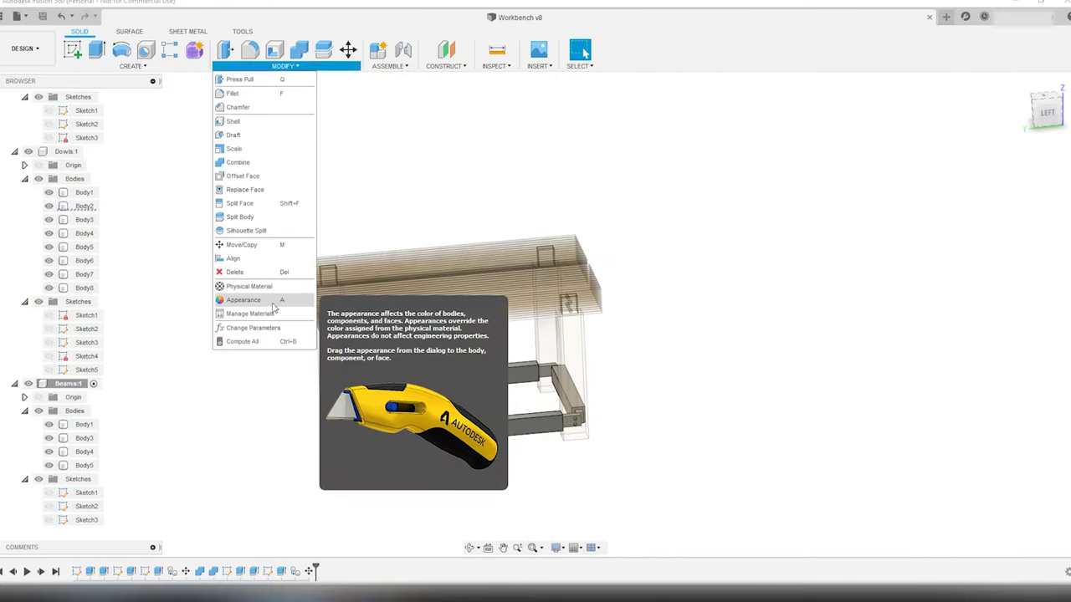
pyautogui.press('a')
pyautogui.moveTo(921, 248); pyautogui.dragTo(958, 276)
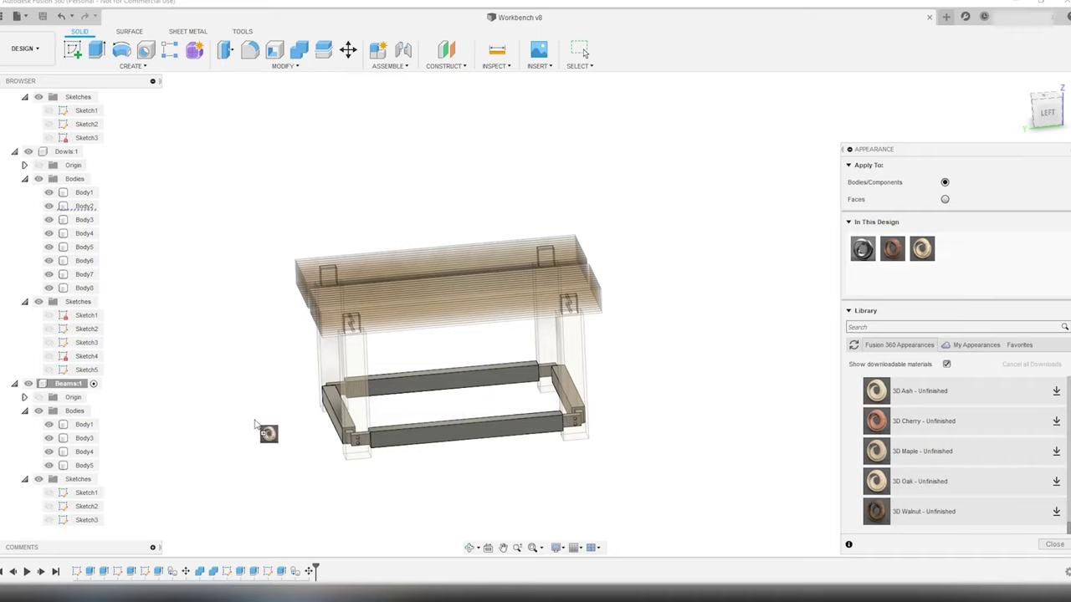
pyautogui.moveTo(75, 383); pyautogui.dragTo(72, 384)
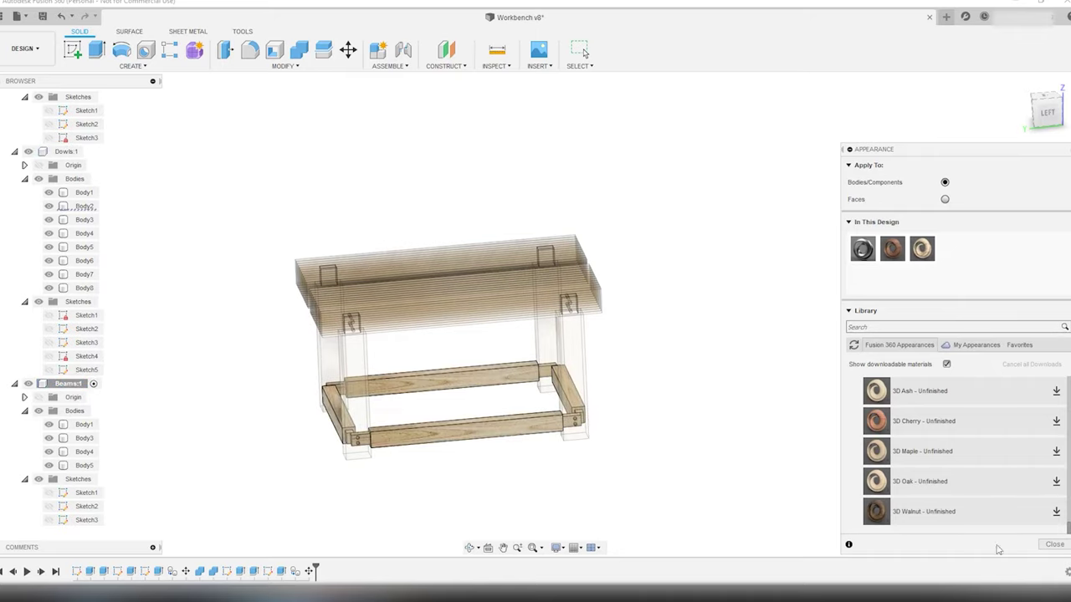
pyautogui.click(1056, 545)
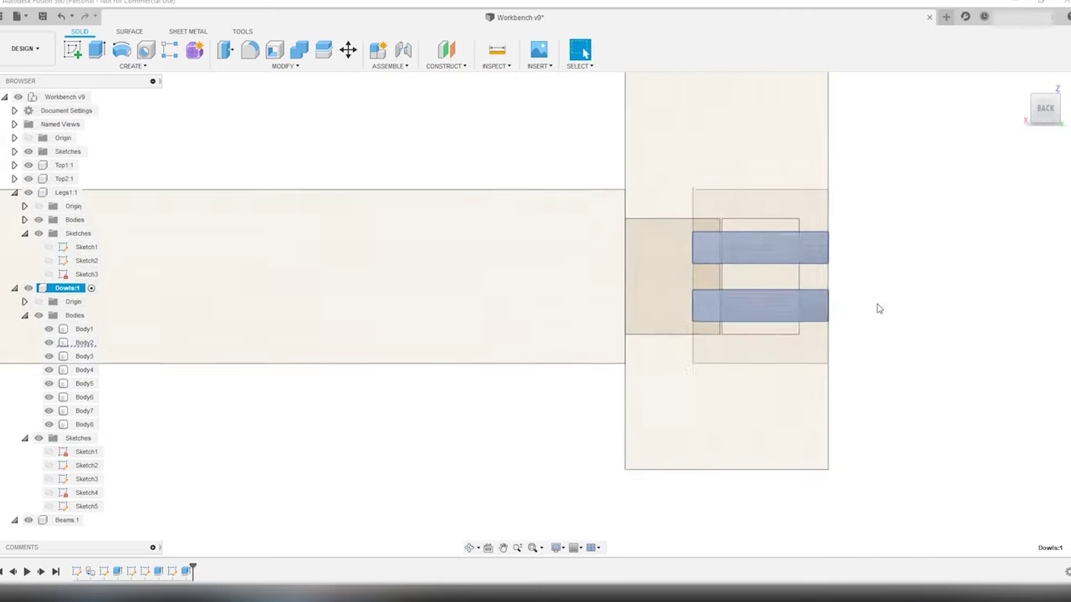
# Start a sketch on the back face of the leg and project the existing dowel and beam tenon edges.
pyautogui.click(511, 411)
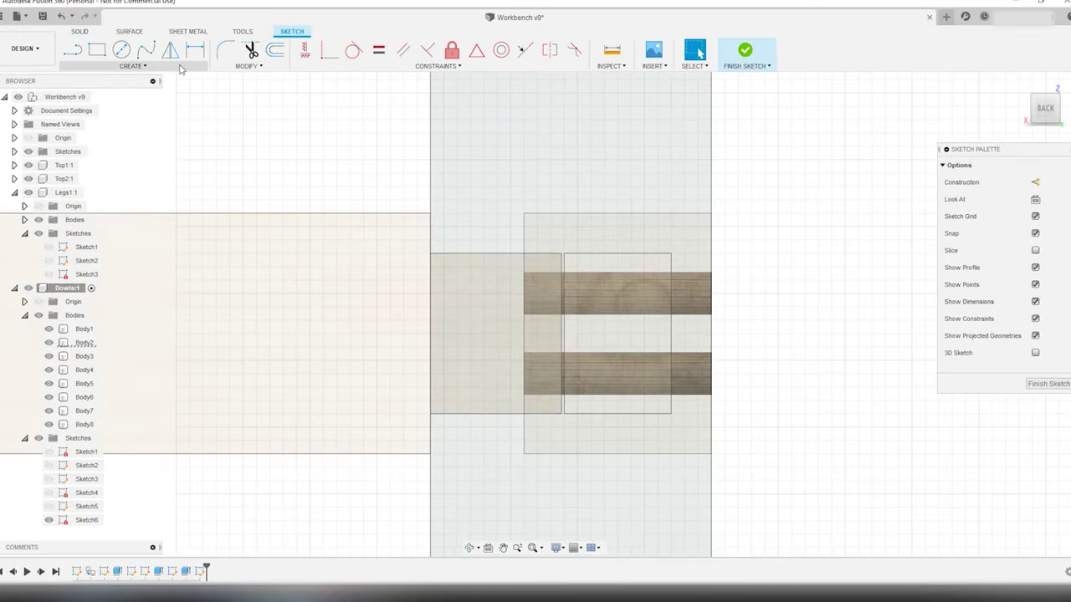
pyautogui.press('p')
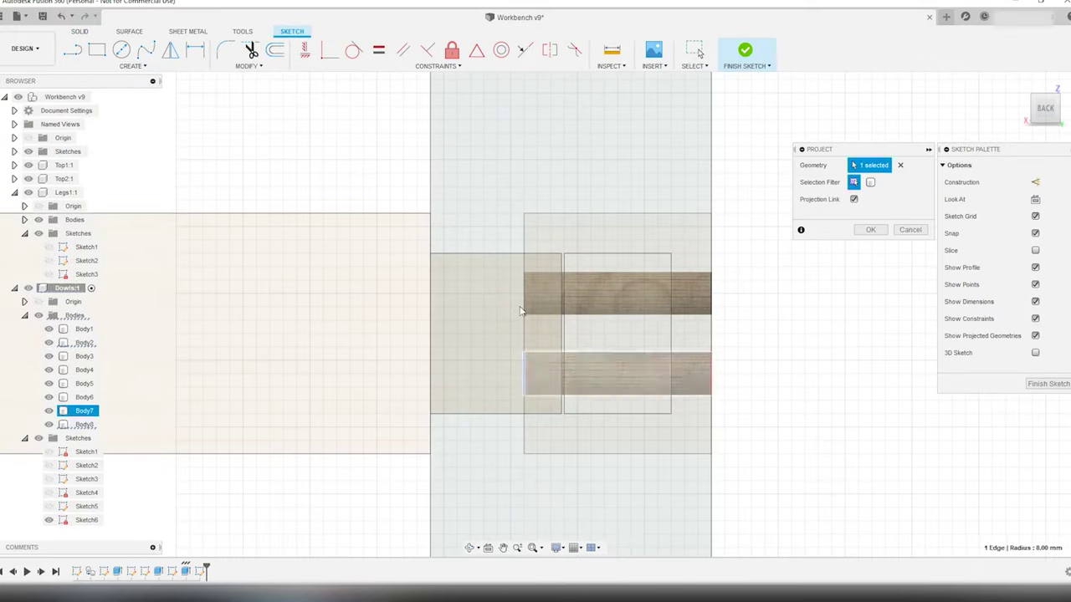
pyautogui.click(560, 277)
pyautogui.press('Return')
# Draw a horizontal centre line across the beam's tenon and a vertical line through its midpoint over the tenon's full height.
pyautogui.press('l')
pyautogui.click(430, 333)
pyautogui.scroll(5, 561, 334)
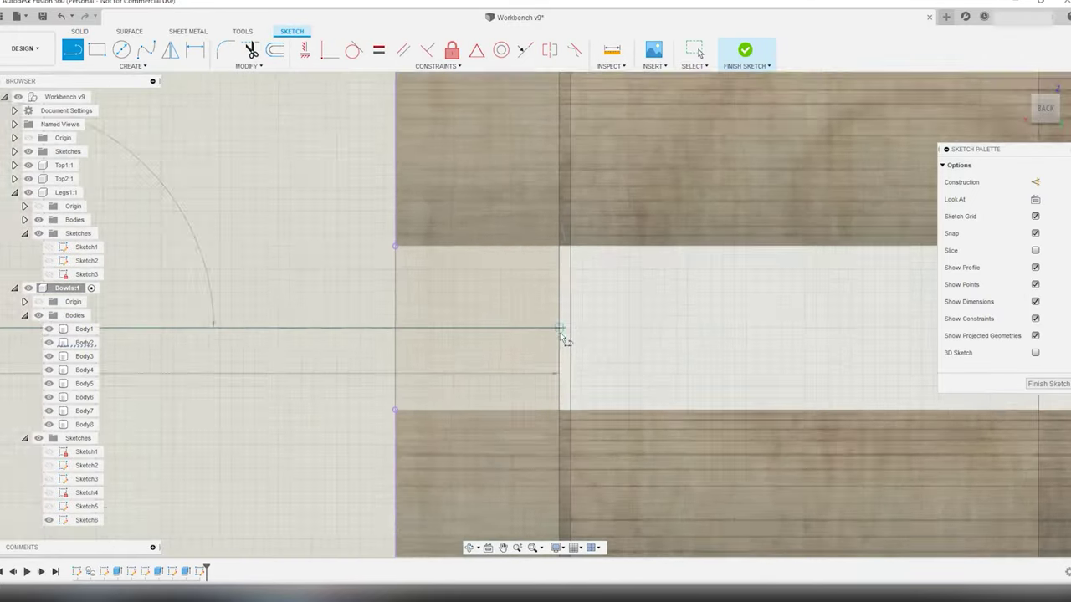
pyautogui.click(560, 327)
pyautogui.scroll(-3, 553, 342)
pyautogui.click(435, 337)
pyautogui.click(435, 191)
pyautogui.click(434, 483)
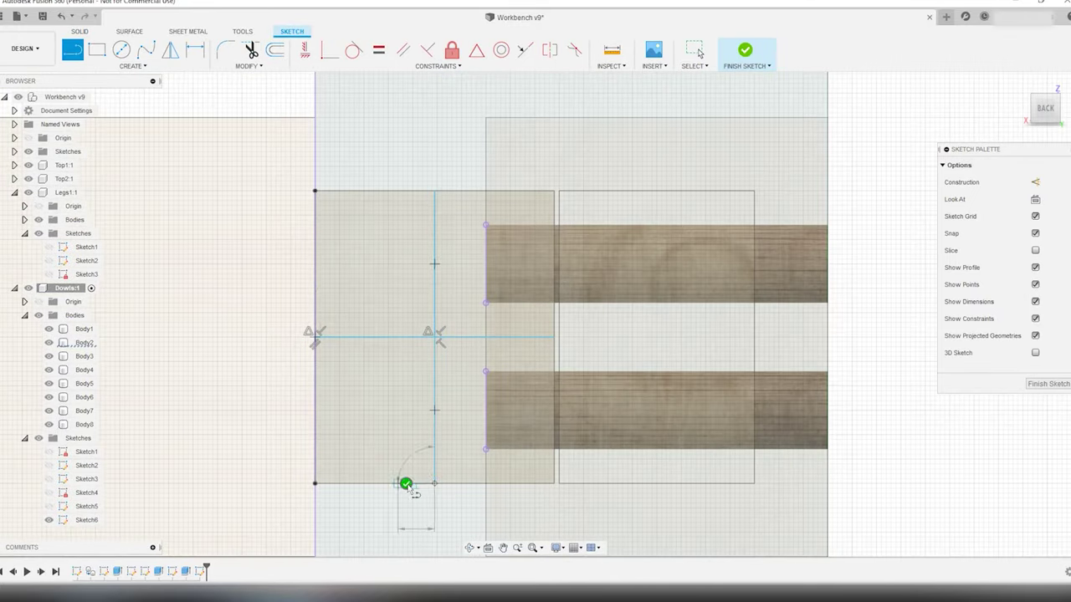
# Draw two 16 mm circles centred on the midpoints of the vertical line's upper and lower halves.
pyautogui.press('c')
pyautogui.click(434, 410)
pyautogui.press('Return')
pyautogui.click(434, 264)
pyautogui.write('16')
pyautogui.press('Return')
pyautogui.press('Escape')
# Finish the sketch and extrude both circles through the leg and tenon as new dowel bodies.
pyautogui.scroll(-3, 469, 335)
pyautogui.keyDown('shift'); pyautogui.moveTo(469, 334); pyautogui.dragTo(536, 343, button='middle'); pyautogui.keyUp('shift')
pyautogui.click(1045, 385)
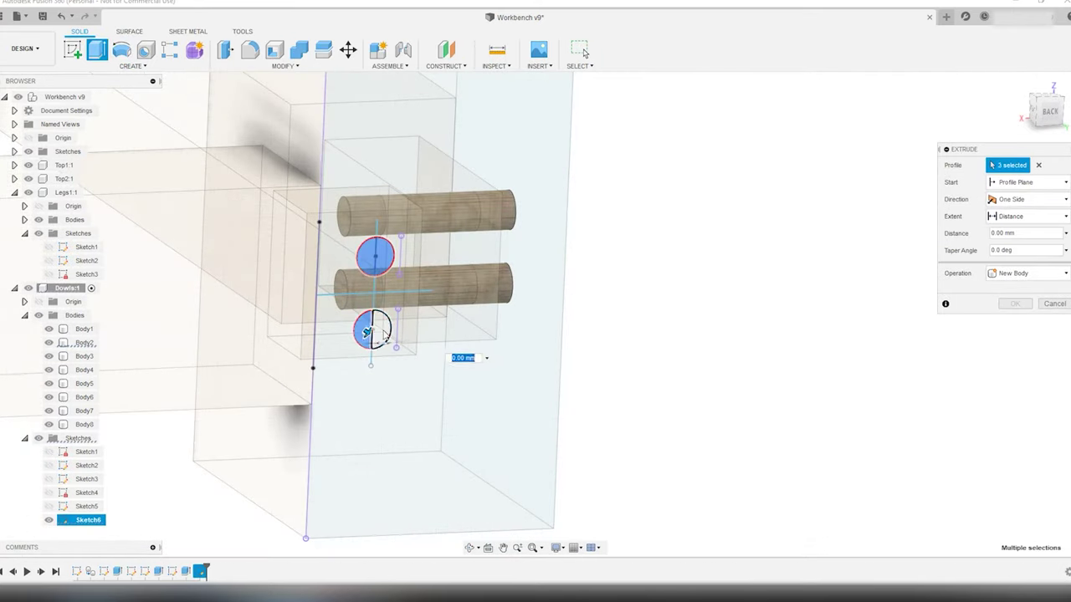
pyautogui.moveTo(578, 400); pyautogui.dragTo(726, 401)
pyautogui.moveTo(726, 401)
pyautogui.keyDown('shift'); pyautogui.mouseDown(button='middle')
pyautogui.moveTo(706, 311)
pyautogui.moveTo(658, 394)
pyautogui.moveTo(729, 327)
pyautogui.mouseUp(button='middle'); pyautogui.keyUp('shift')
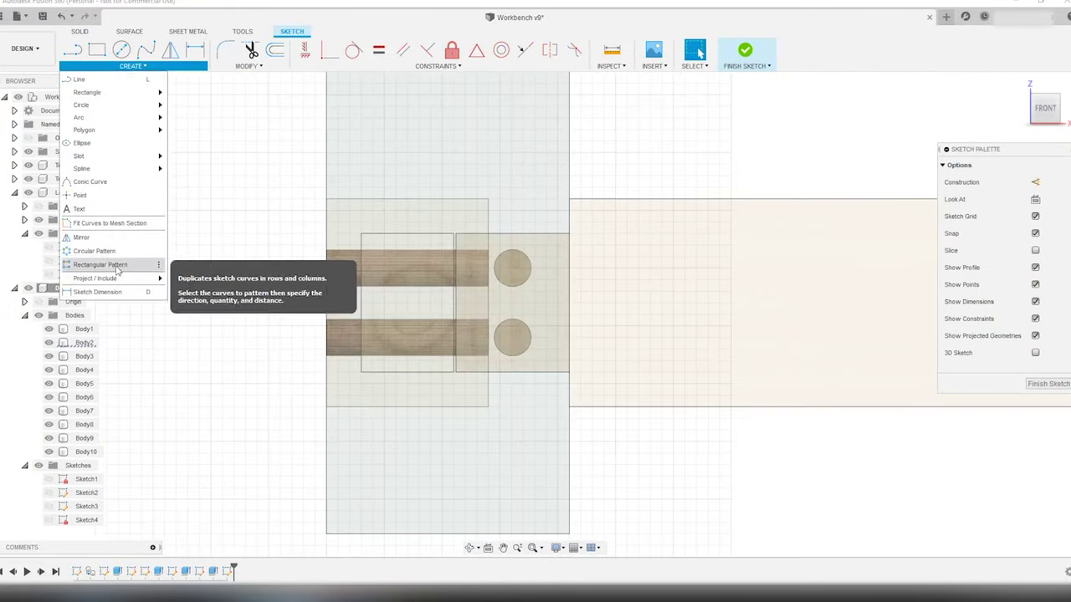
# Project the two dowel circles into a sketch on the front leg's outer face and extrude them as new dowel bodies.
pyautogui.click(159, 258)
pyautogui.click(513, 268)
pyautogui.press('Return')
pyautogui.press('c')
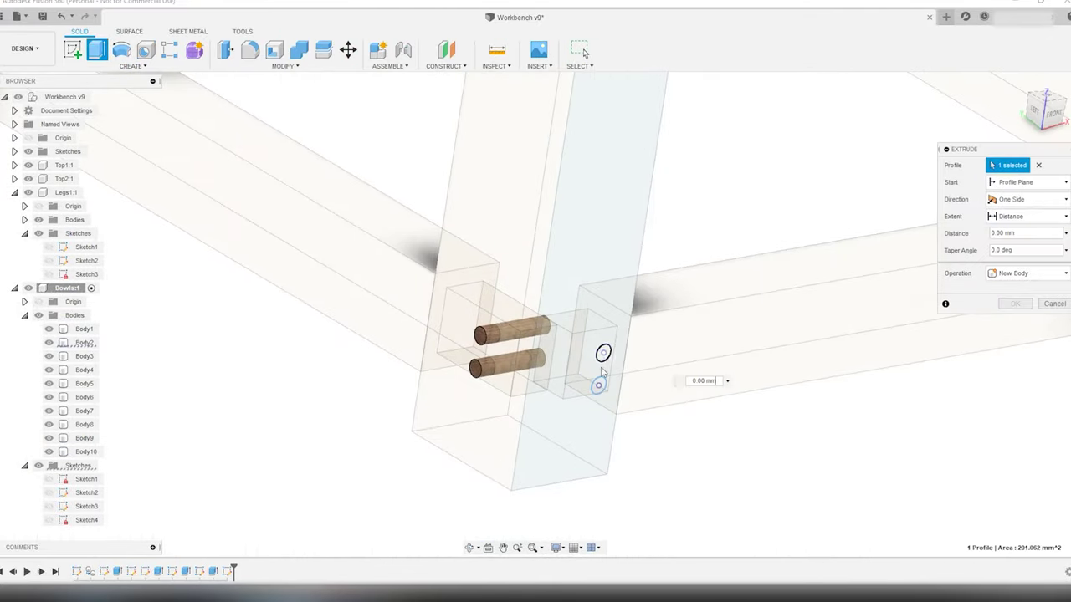
pyautogui.click(591, 376)
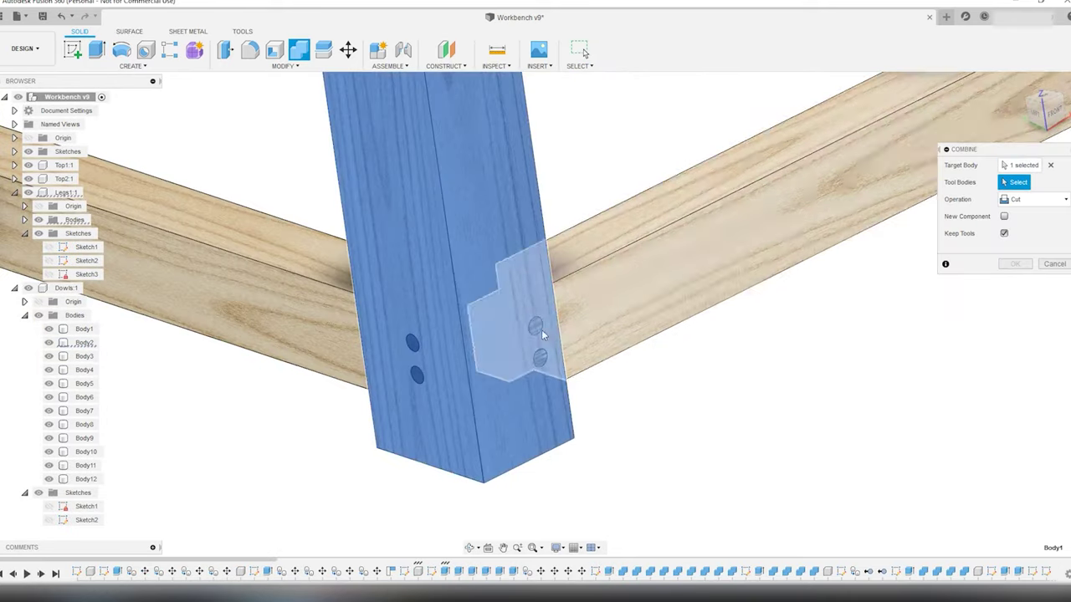
# Cut the front leg with the adjoining side beam and cross beam using Combine, keeping the tool bodies.
pyautogui.scroll(-5, 542, 335)
pyautogui.click(741, 346)
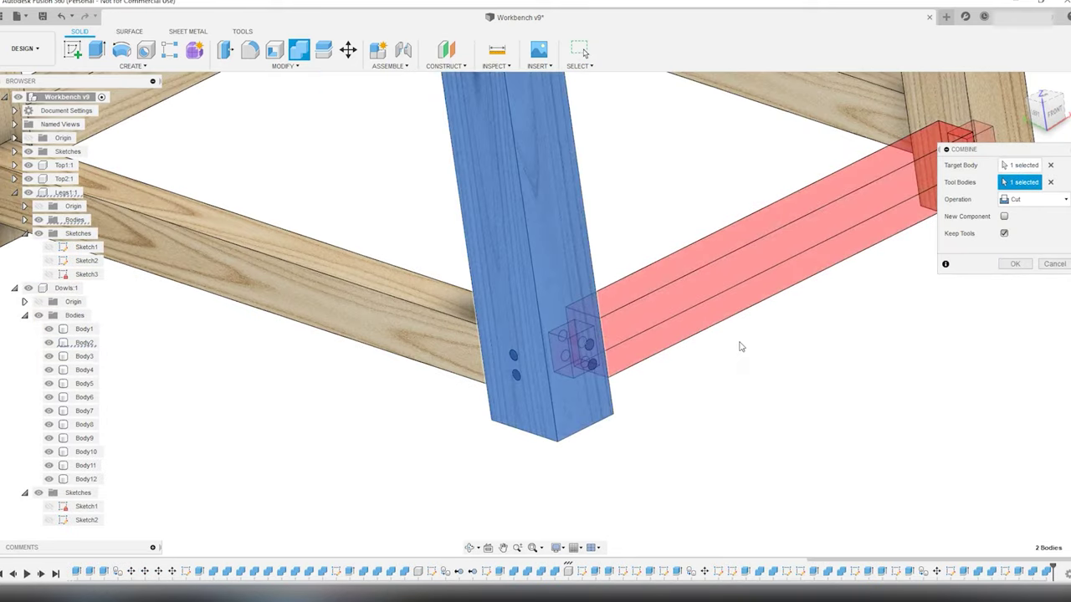
pyautogui.click(431, 339)
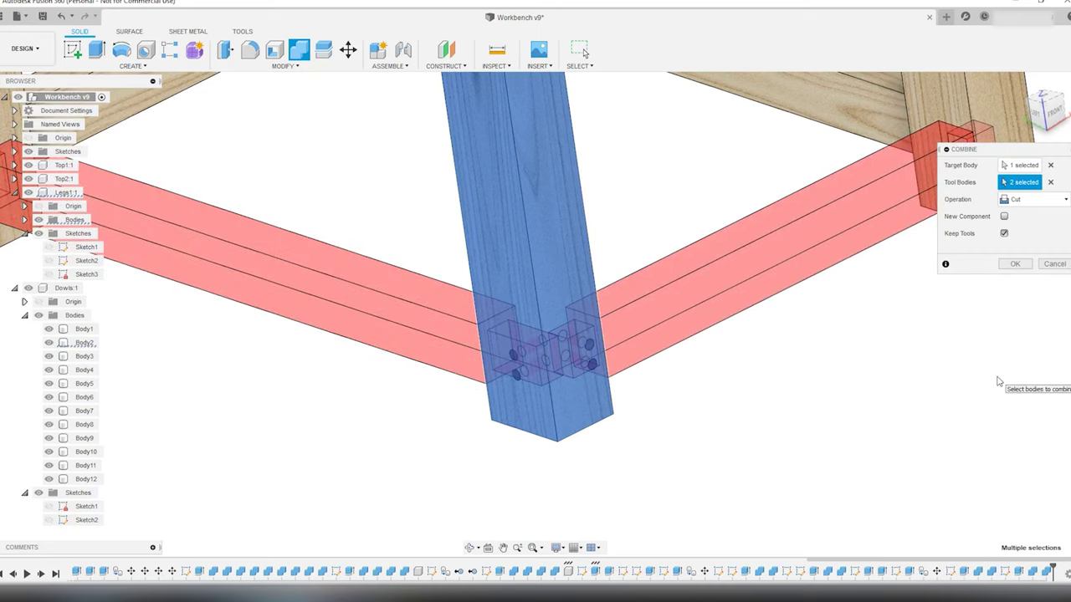
pyautogui.click(1016, 265)
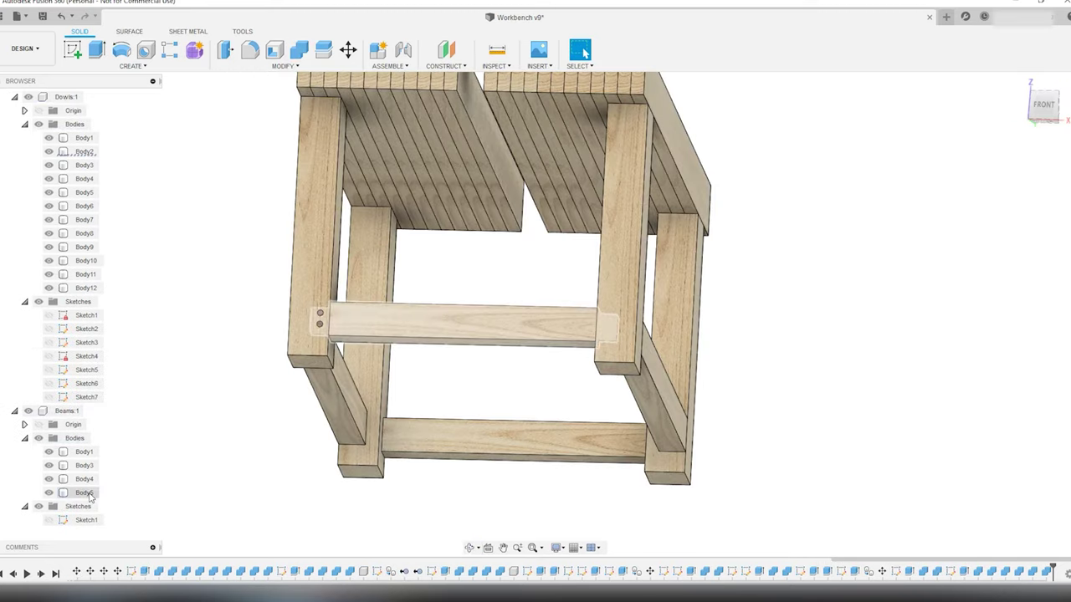
# Copy the front cross beam and move the copy 550 mm up in Z to the underside of the bench top.
pyautogui.click(89, 493)
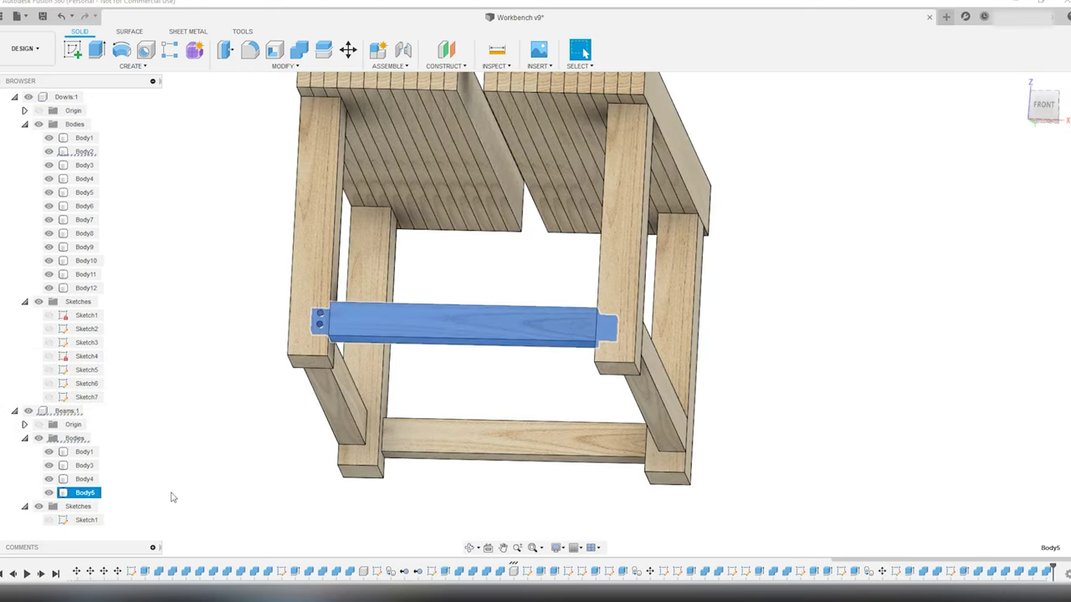
pyautogui.press('m')
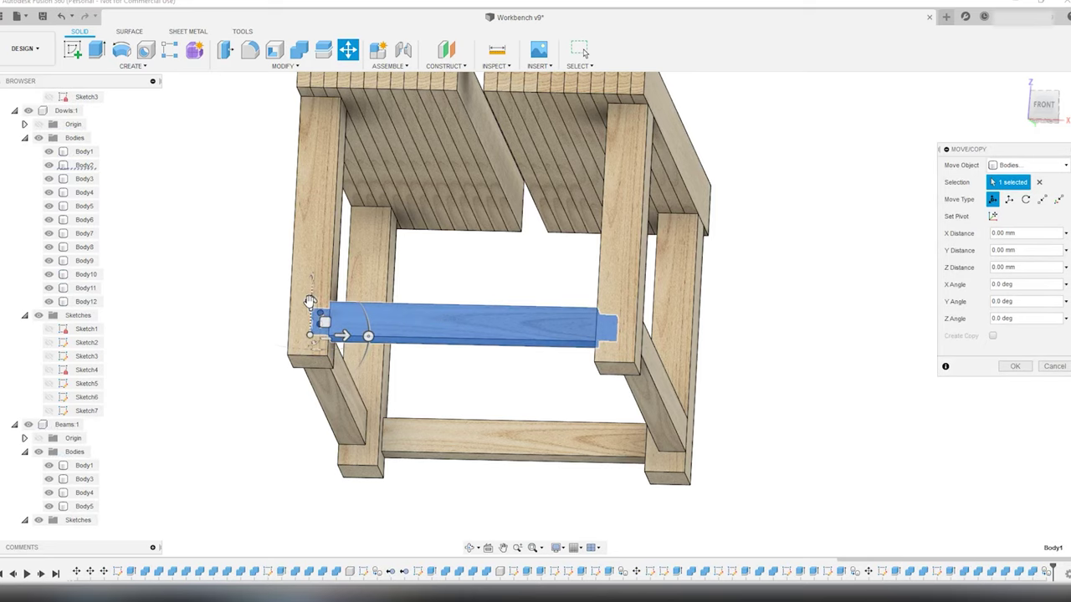
pyautogui.moveTo(312, 303); pyautogui.dragTo(345, 175)
pyautogui.scroll(5, 297, 195)
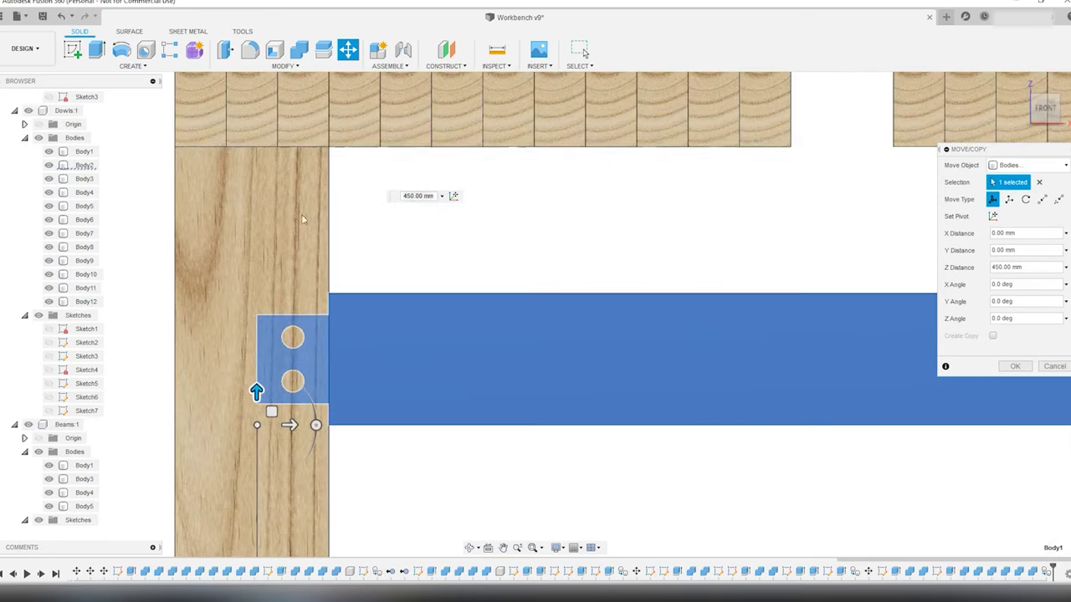
pyautogui.moveTo(259, 390); pyautogui.dragTo(256, 244)
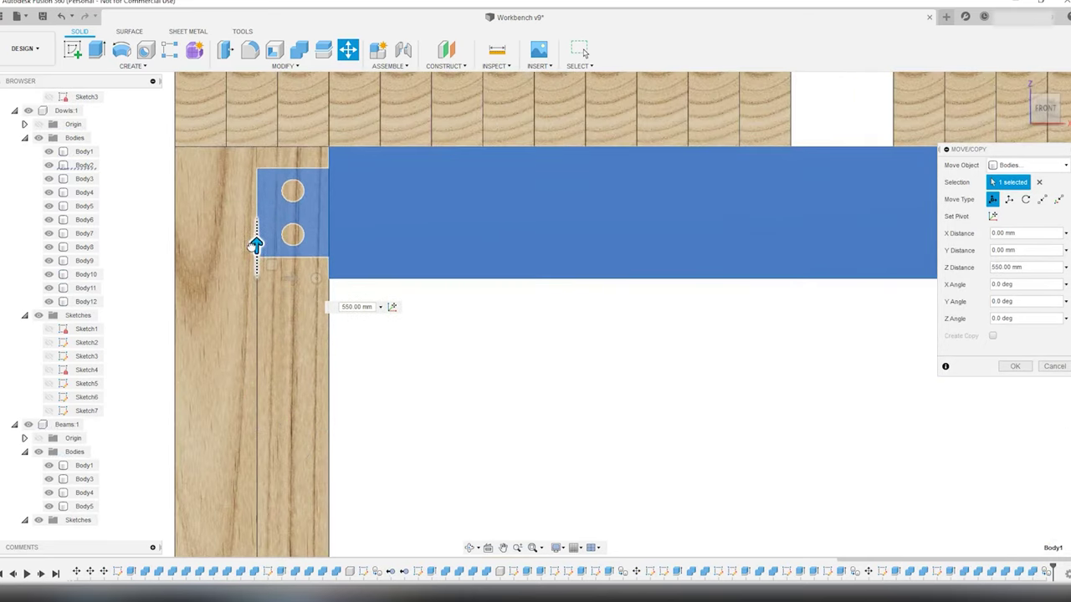
pyautogui.scroll(-2, 256, 244)
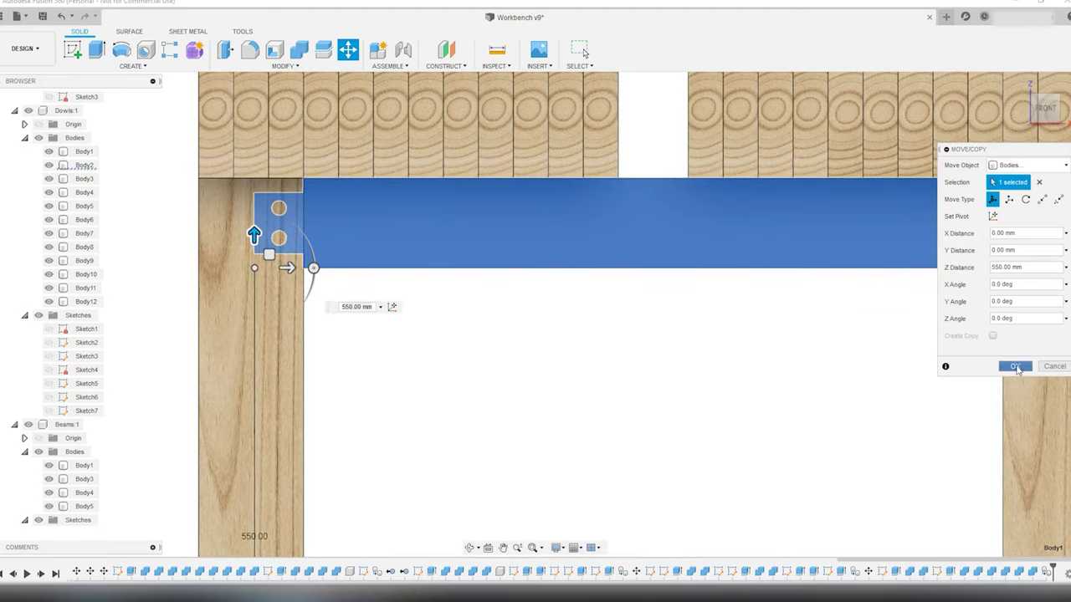
pyautogui.click(1015, 366)
# Copy the front leg's two lower dowels, Body11 and Body12, and move the copies 550 mm up in Z to the upper beam's tenon.
pyautogui.click(86, 301)
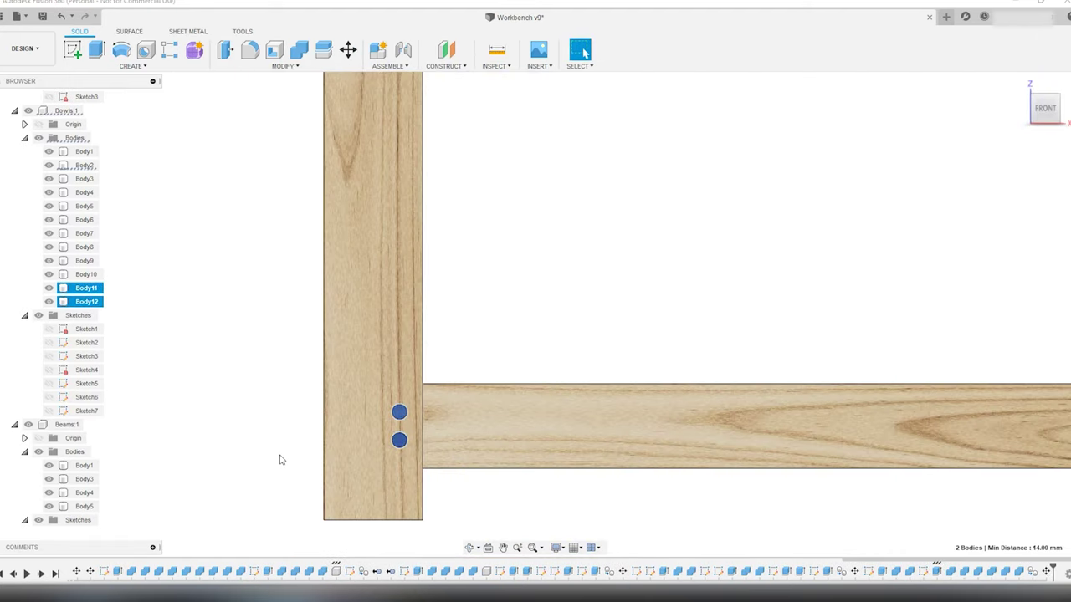
pyautogui.press('m')
pyautogui.moveTo(268, 395); pyautogui.dragTo(270, 188)
pyautogui.scroll(7, 269, 187)
pyautogui.moveTo(269, 187); pyautogui.dragTo(261, 265)
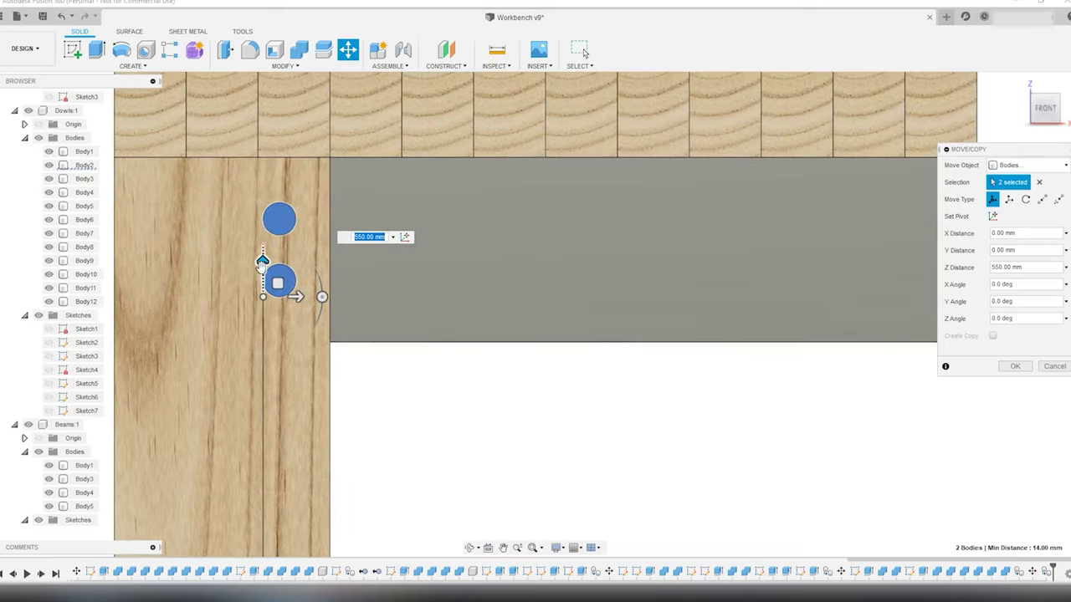
pyautogui.scroll(-5, 261, 261)
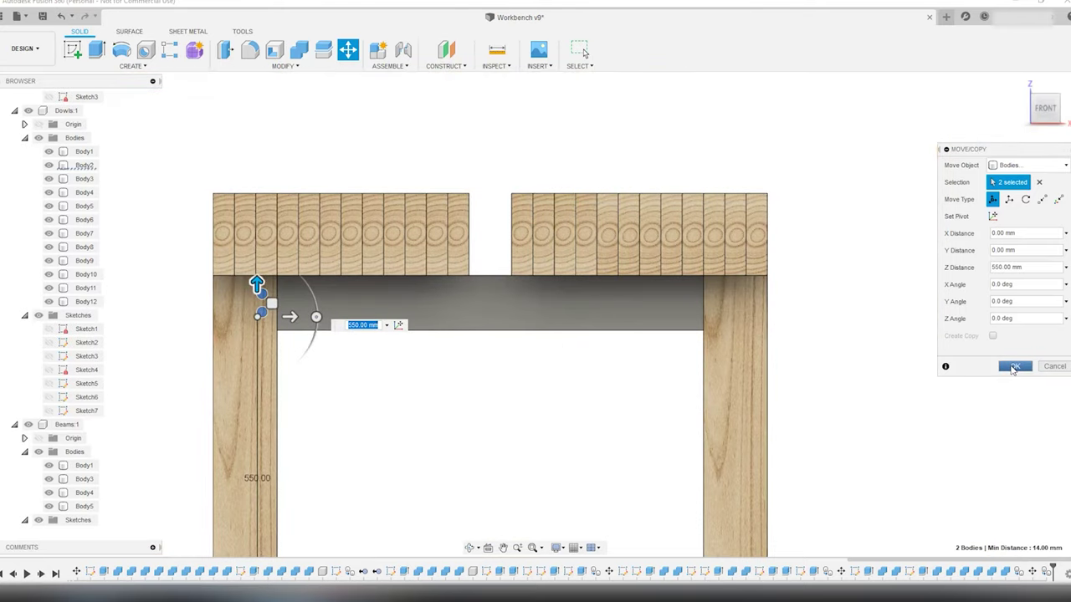
pyautogui.click(1014, 368)
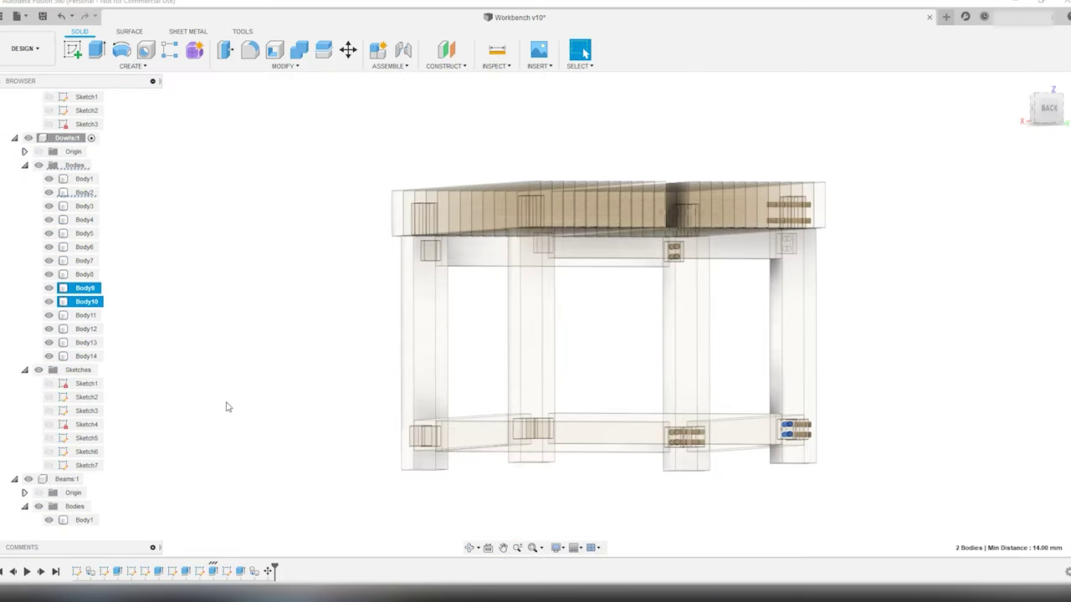
# Copy the back leg's two lower dowels to the upper joint and target the rear upper beam for a Combine cut that keeps the tools.
pyautogui.press('m')
pyautogui.press('Escape')
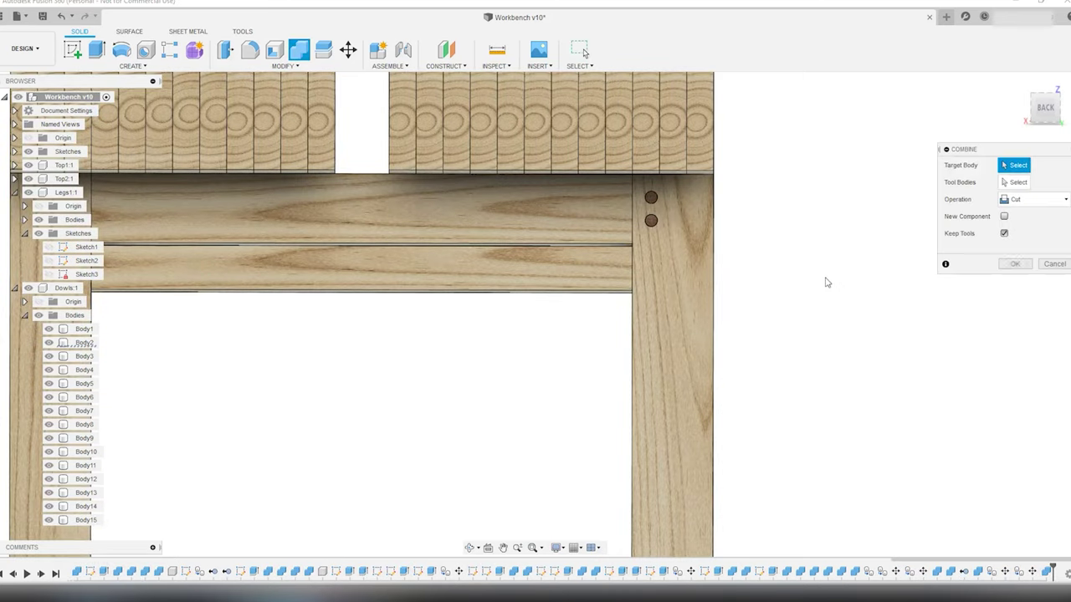
pyautogui.click(369, 226)
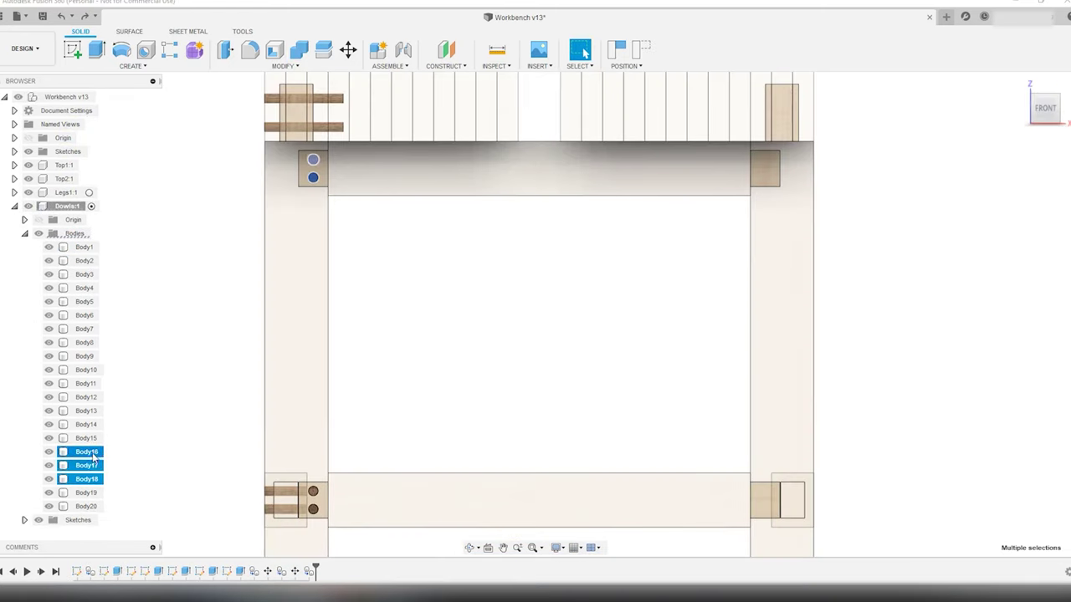
# Select the dowel bodies Body17 through Body20 in the dowels component.
pyautogui.click(95, 466)
pyautogui.keyDown('shift'); pyautogui.click(87, 506); pyautogui.keyUp('shift')
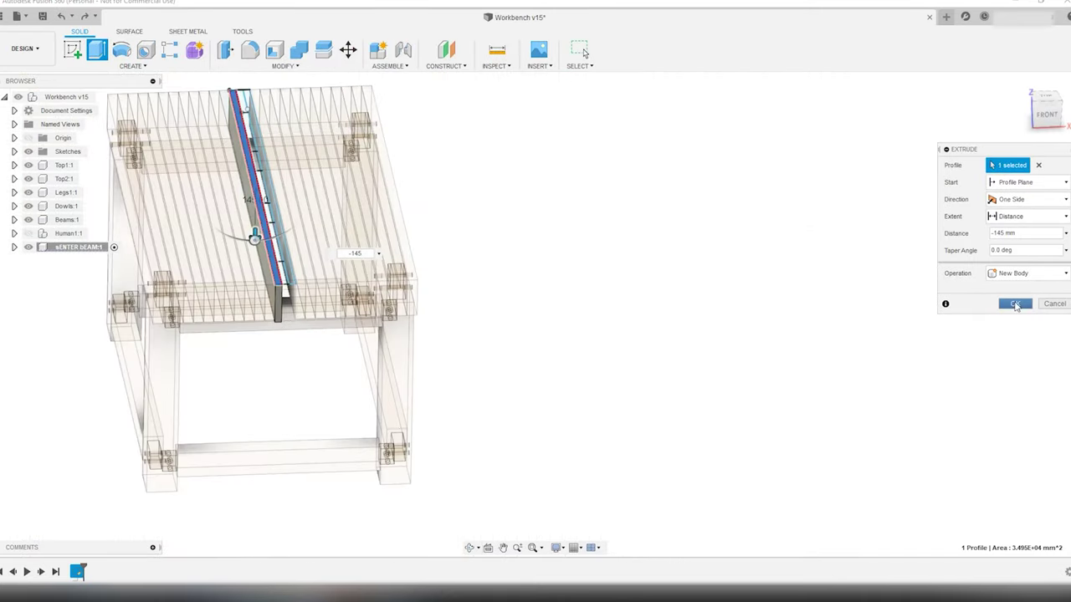
# Extrude the two long side strips of the center beam by -145 mm, each as a new body.
pyautogui.click(1015, 304)
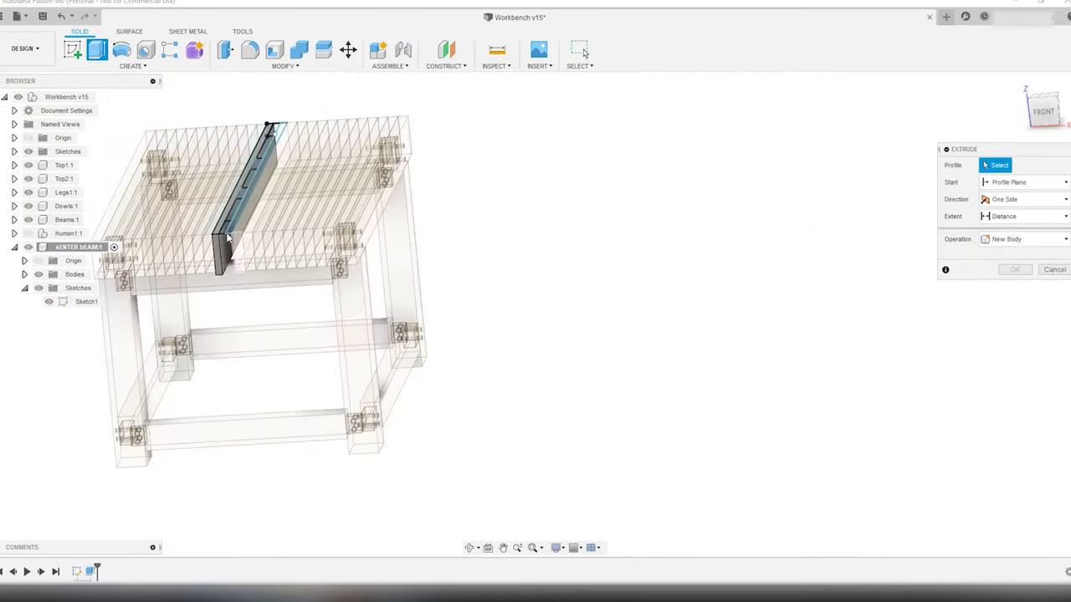
pyautogui.click(232, 236)
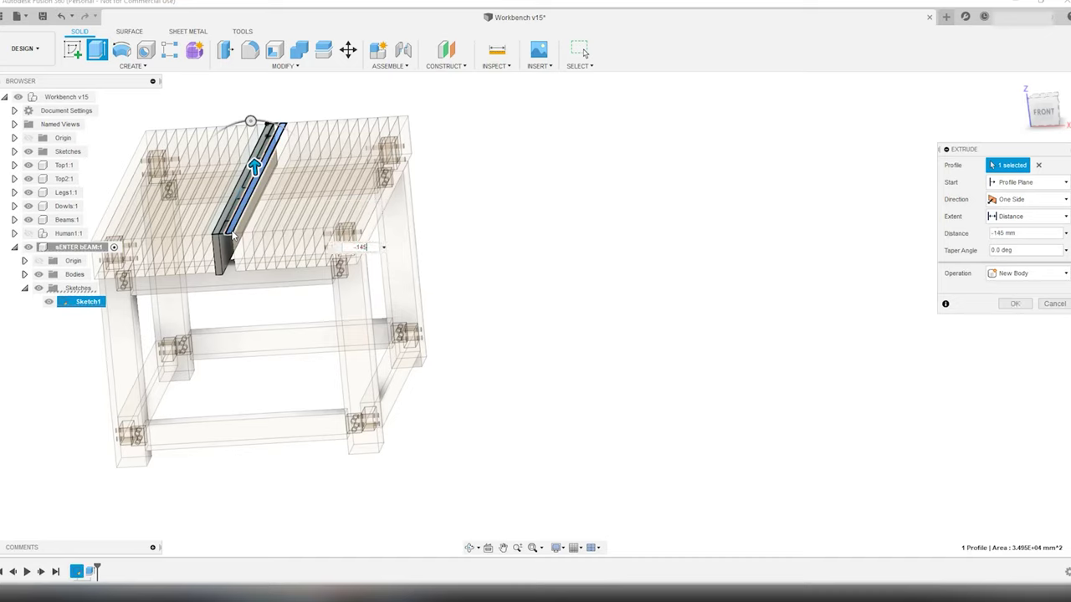
pyautogui.press('Return')
# Extrude the four spacer block profiles between the center beam's strips by -145 mm as new bodies.
pyautogui.click(94, 50)
pyautogui.click(273, 131)
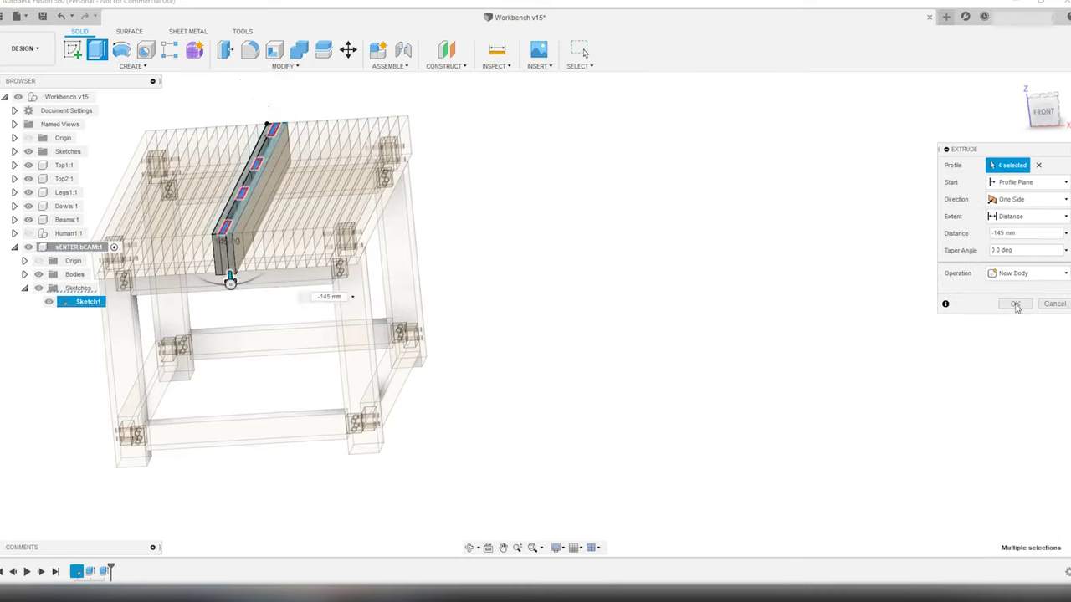
pyautogui.click(1015, 304)
# Apply the dark wood appearance already in the design to the whole center beam component.
pyautogui.keyDown('shift'); pyautogui.moveTo(276, 291); pyautogui.dragTo(314, 326, button='middle'); pyautogui.keyUp('shift')
pyautogui.click(273, 67)
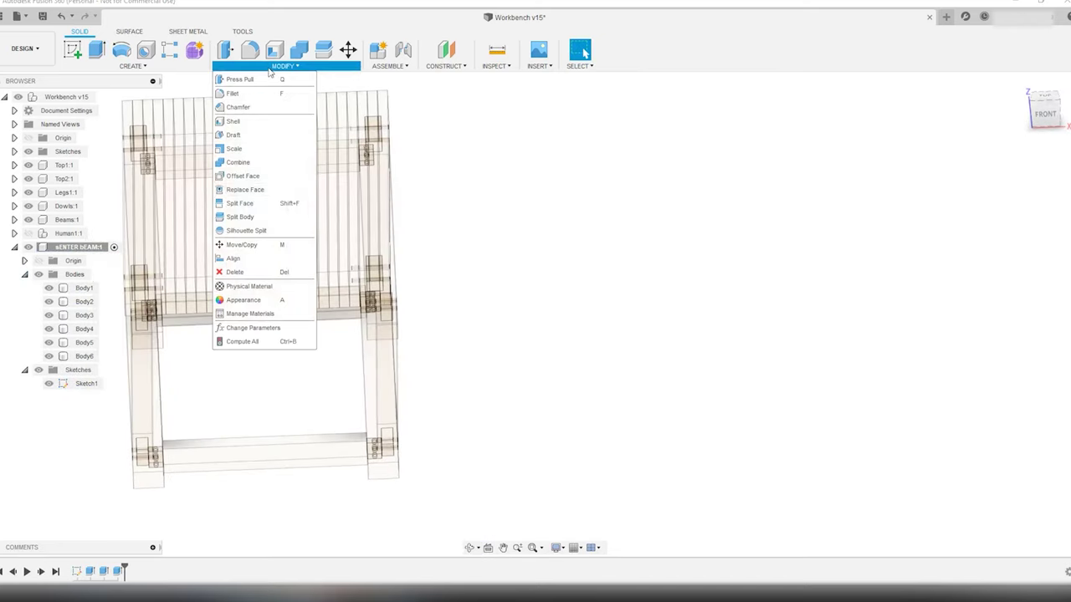
pyautogui.click(255, 300)
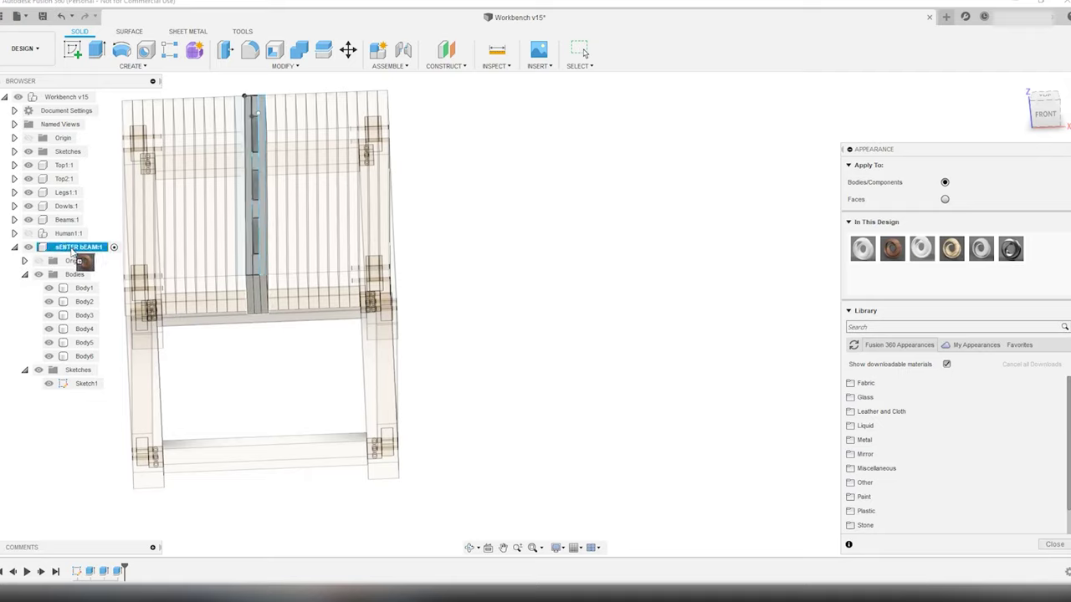
pyautogui.click(1054, 545)
pyautogui.scroll(-3, 493, 298)
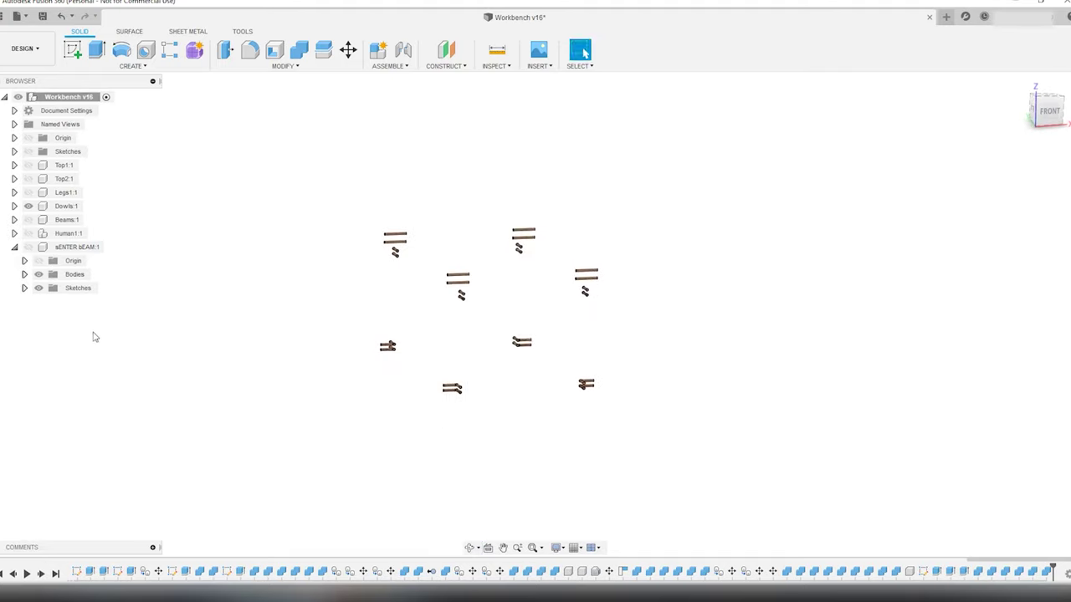
# Show the beams and legs components together with the dowels and inspect the pinned joints of the frame.
pyautogui.click(29, 219)
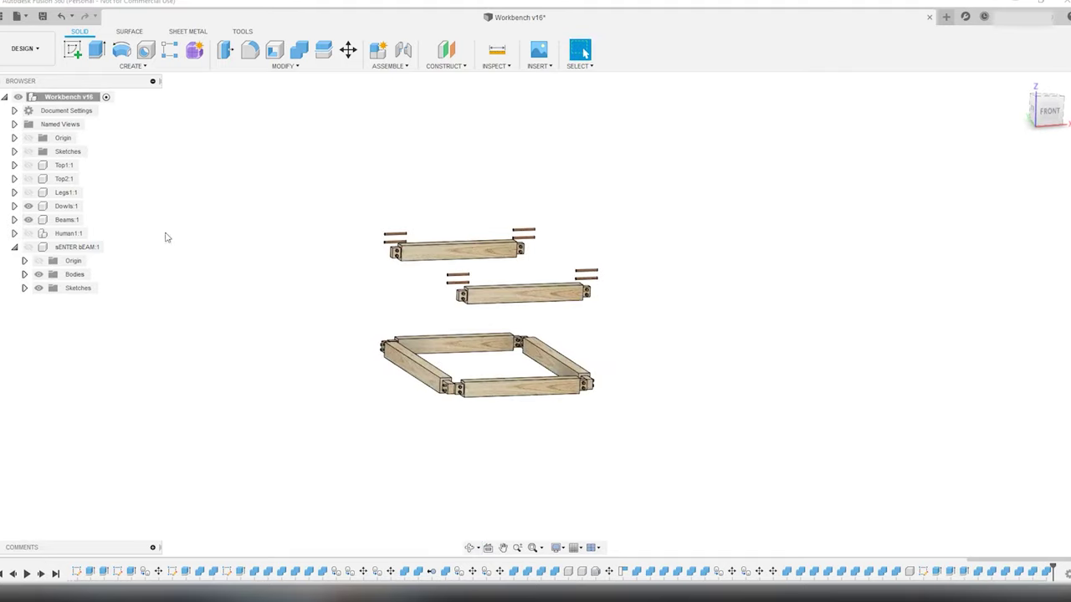
pyautogui.keyDown('shift'); pyautogui.moveTo(376, 304); pyautogui.dragTo(424, 304, button='middle'); pyautogui.keyUp('shift')
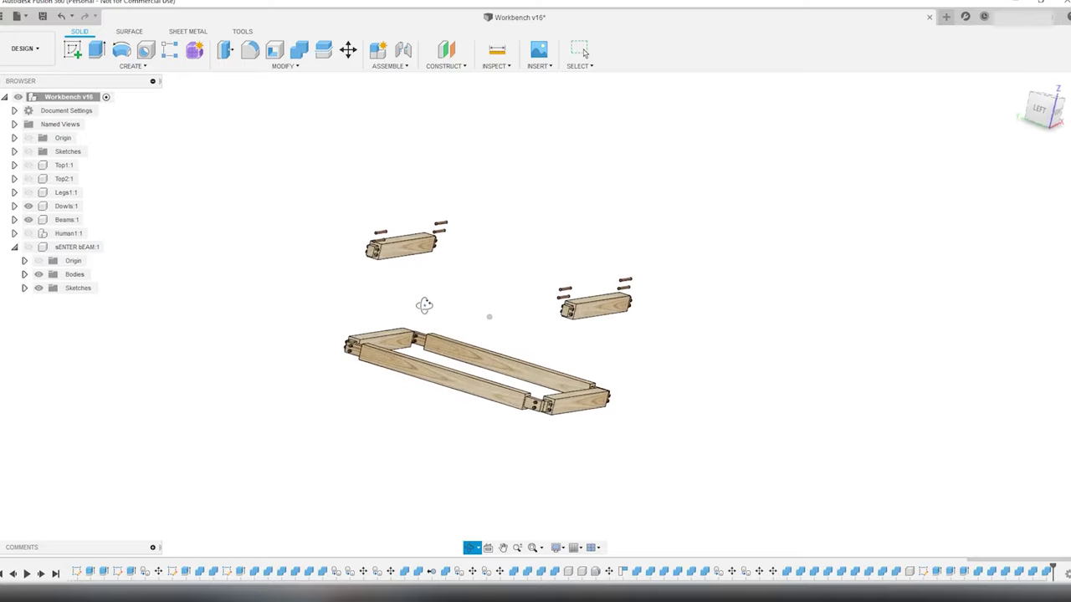
pyautogui.keyDown('shift'); pyautogui.moveTo(511, 325); pyautogui.dragTo(330, 333, button='middle'); pyautogui.keyUp('shift')
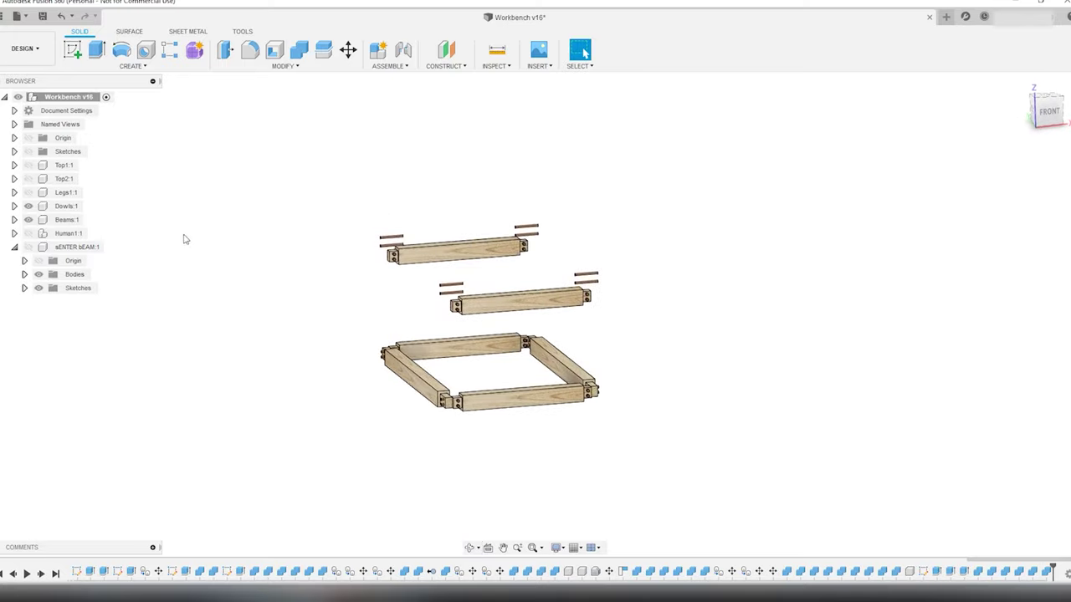
pyautogui.click(29, 192)
pyautogui.keyDown('shift'); pyautogui.moveTo(356, 399); pyautogui.dragTo(678, 357, button='middle'); pyautogui.keyUp('shift')
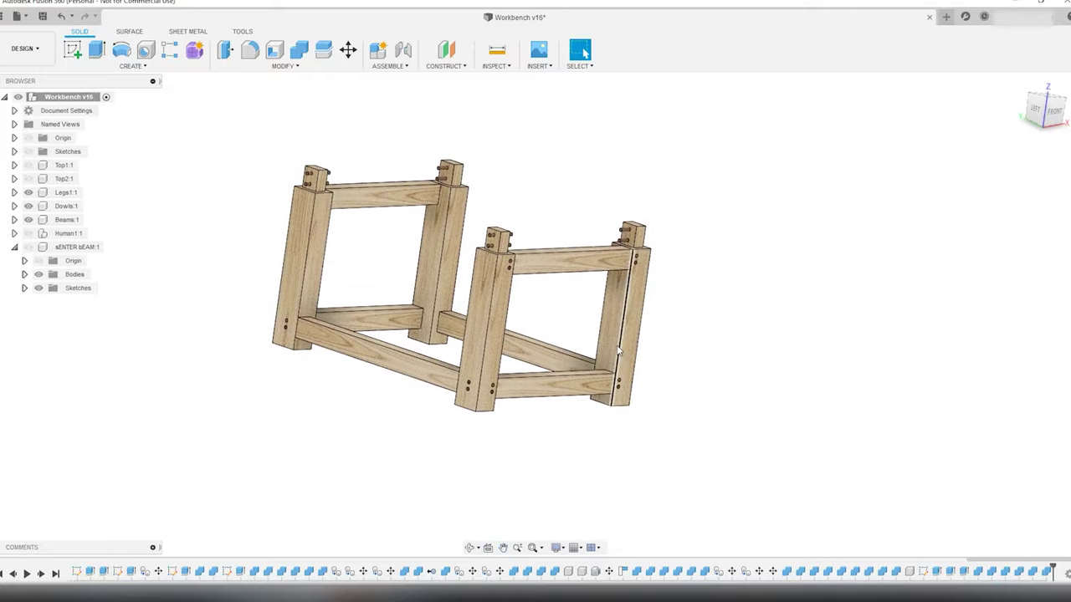
pyautogui.scroll(2, 593, 332)
pyautogui.keyDown('shift'); pyautogui.moveTo(593, 332); pyautogui.dragTo(550, 325, button='middle'); pyautogui.keyUp('shift')
pyautogui.keyDown('shift'); pyautogui.moveTo(583, 52); pyautogui.dragTo(555, 336, button='middle'); pyautogui.keyUp('shift')
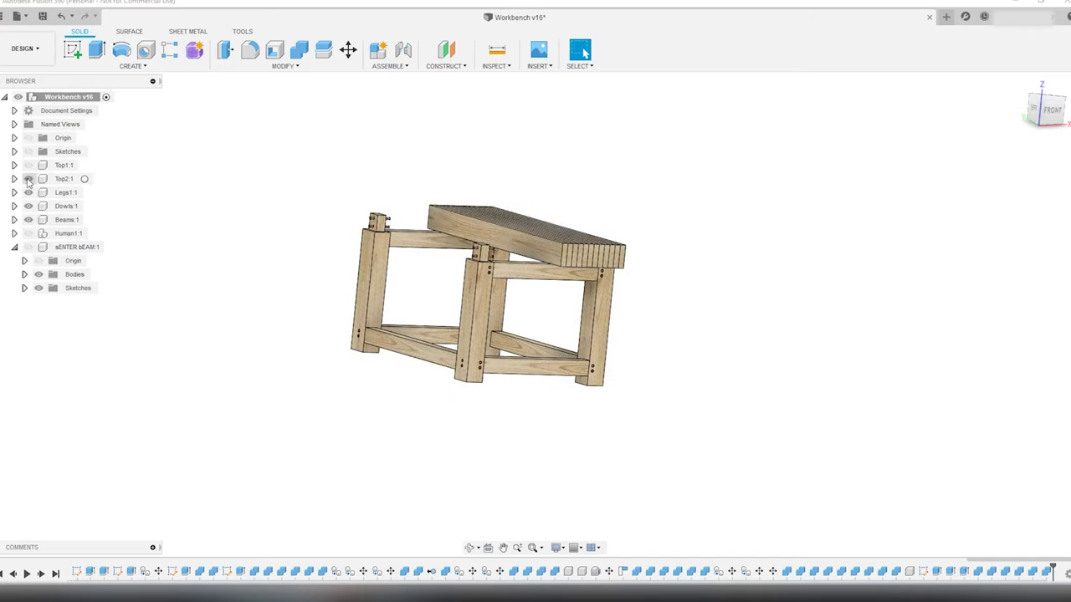
# Show both halves of the bench top and the center beam between them.
pyautogui.keyDown('shift'); pyautogui.moveTo(693, 324); pyautogui.dragTo(660, 379, button='middle'); pyautogui.keyUp('shift')
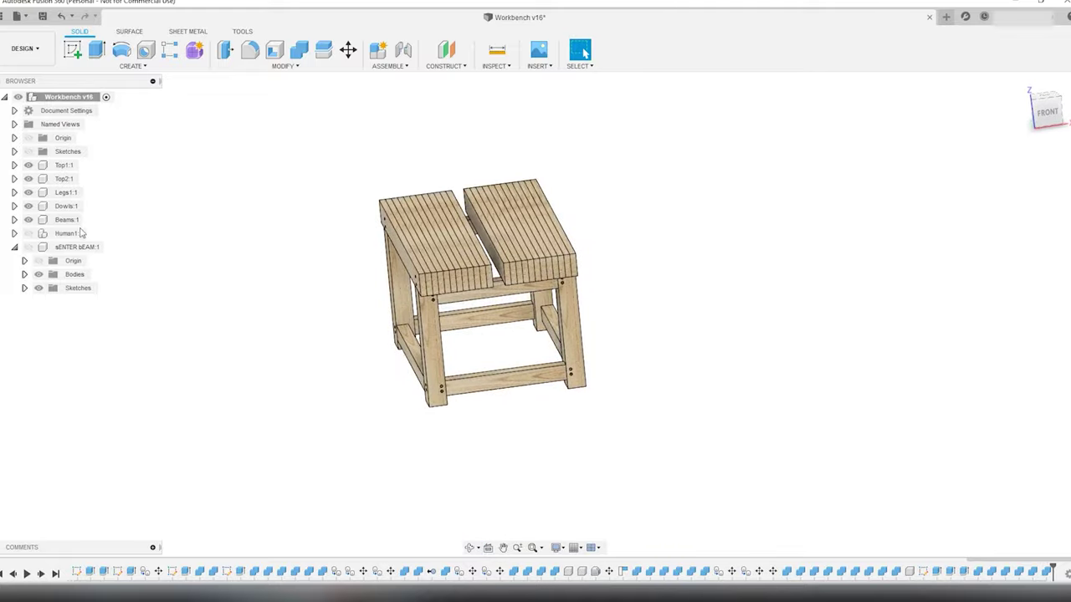
pyautogui.keyDown('shift'); pyautogui.moveTo(412, 345); pyautogui.dragTo(465, 261, button='middle'); pyautogui.keyUp('shift')
pyautogui.scroll(-3, 472, 256)
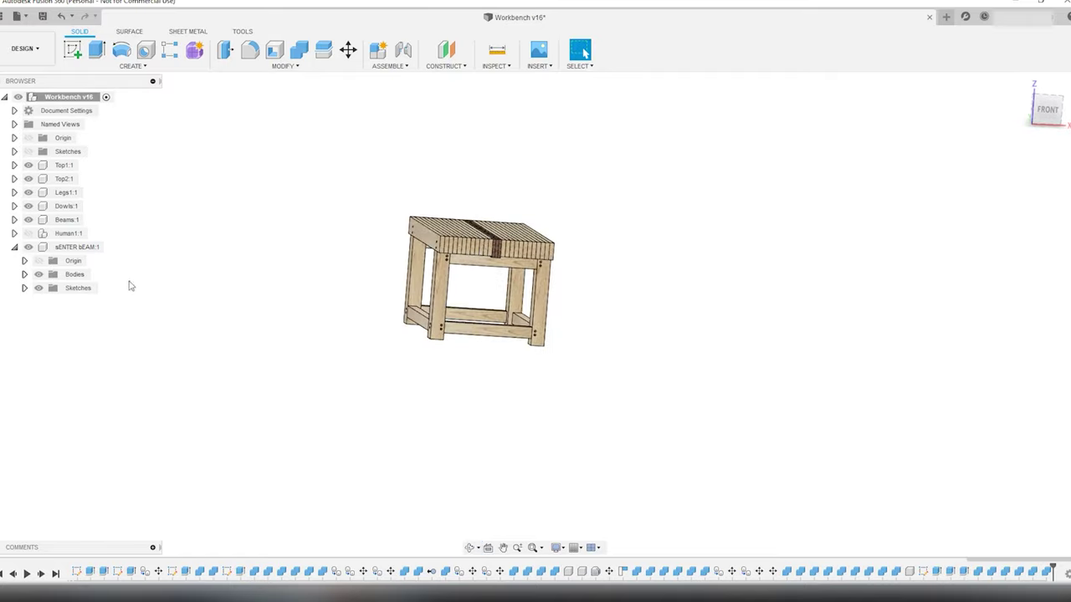
# Show the human figure behind the workbench and view the full assembly from a front corner.
pyautogui.scroll(-2, 402, 232)
pyautogui.scroll(3, 453, 225)
pyautogui.keyDown('shift'); pyautogui.moveTo(456, 226); pyautogui.dragTo(377, 264, button='middle'); pyautogui.keyUp('shift')
pyautogui.scroll(-4, 374, 276)
pyautogui.scroll(2, 357, 237)
pyautogui.keyDown('shift'); pyautogui.moveTo(372, 342); pyautogui.dragTo(407, 307, button='middle'); pyautogui.keyUp('shift')
pyautogui.scroll(3, 407, 307)
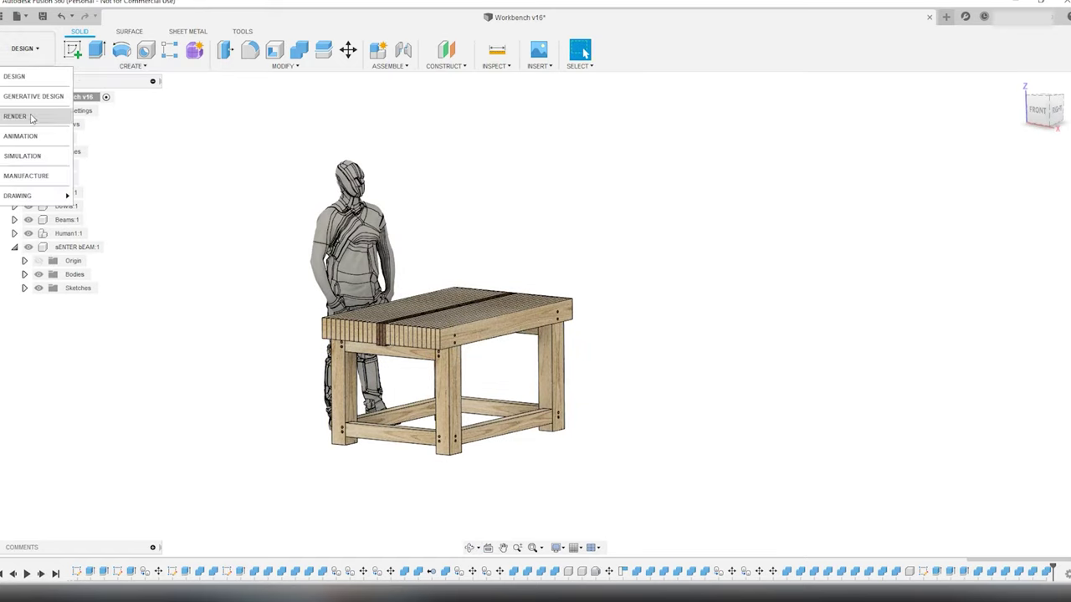
# Switch to the Render workspace and adjust the environment rotation in the scene settings to redirect the lighting.
pyautogui.click(30, 118)
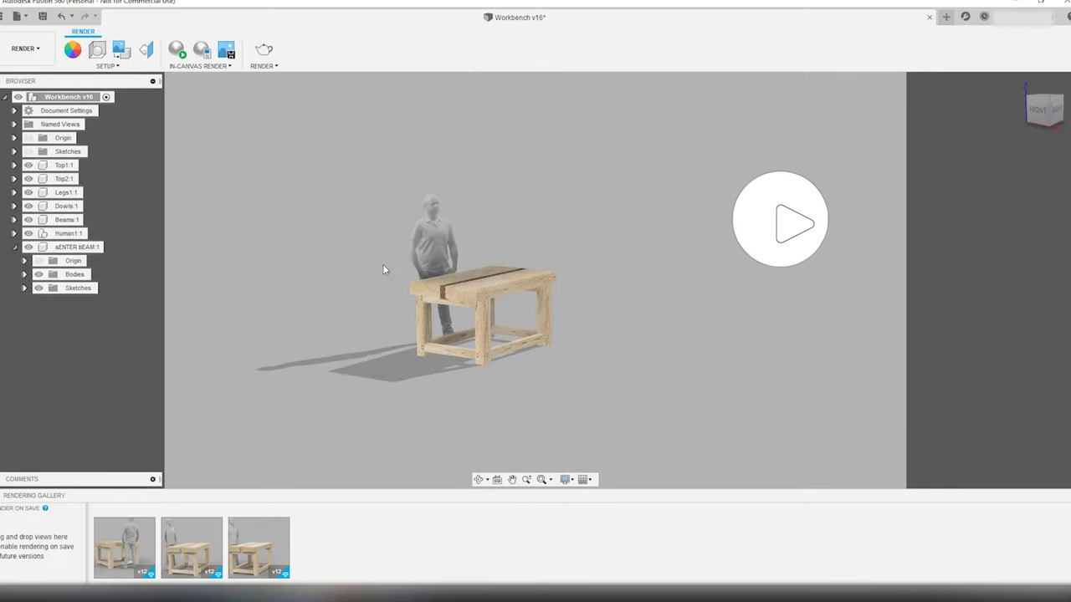
pyautogui.scroll(2, 386, 272)
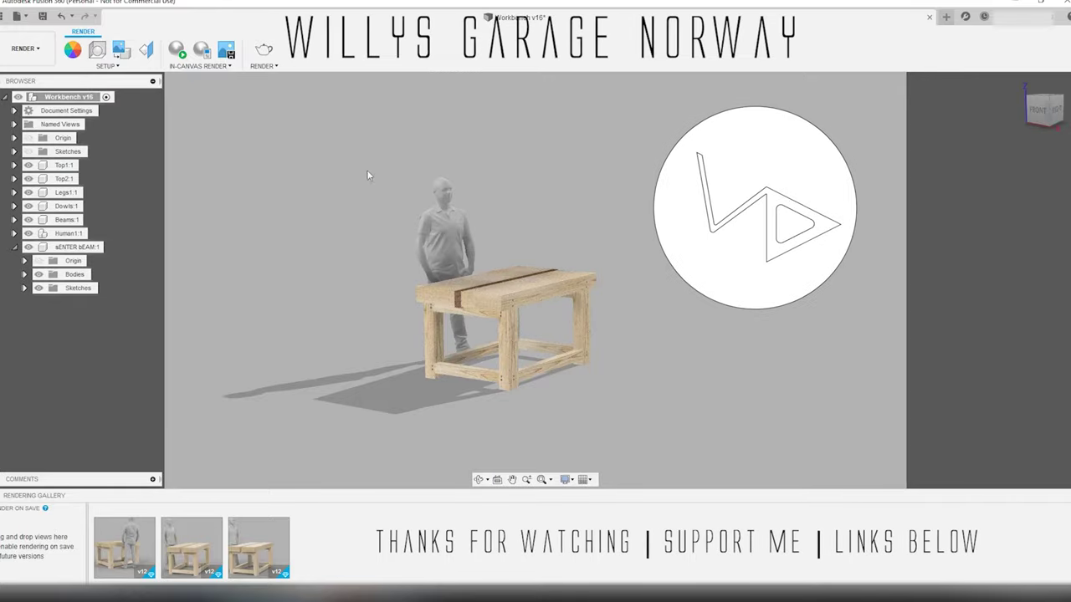
pyautogui.click(97, 50)
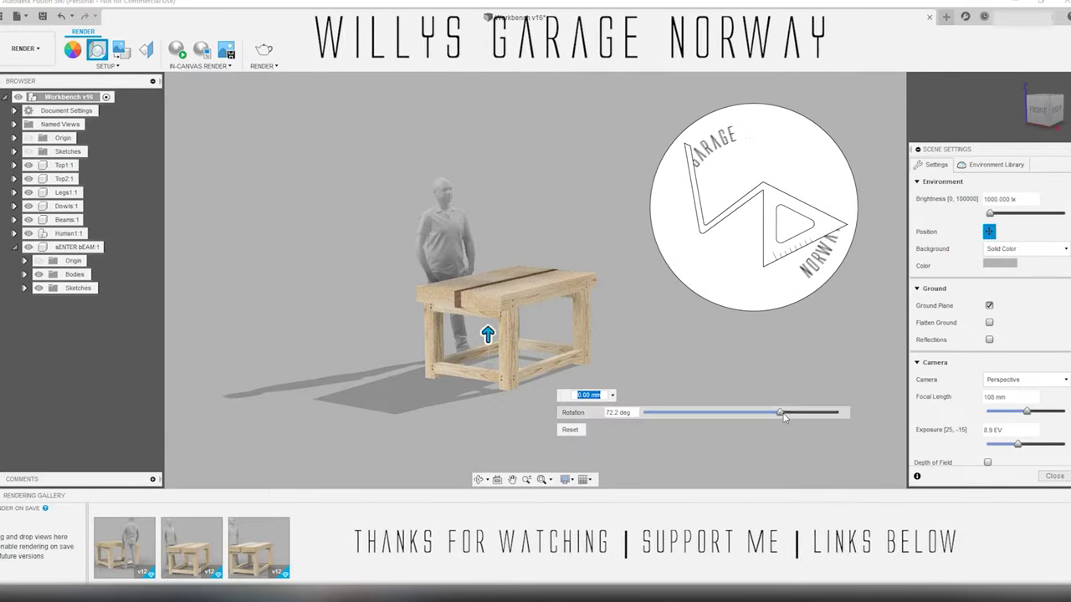
pyautogui.moveTo(784, 418); pyautogui.dragTo(736, 419)
pyautogui.click(1056, 476)
# Open the render settings for a final rendering of the workbench scene.
pyautogui.click(263, 50)
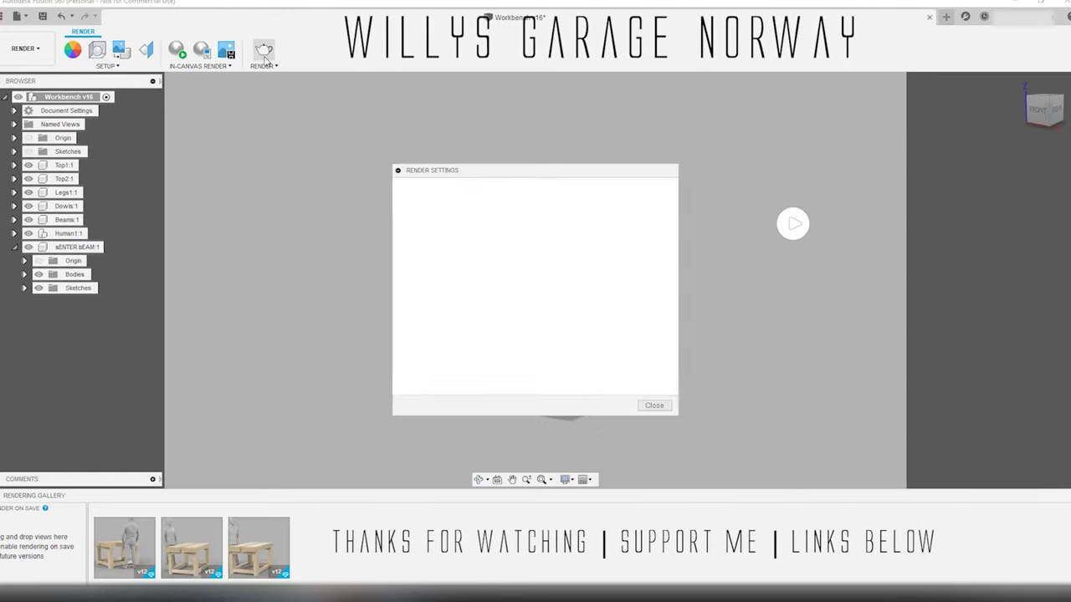